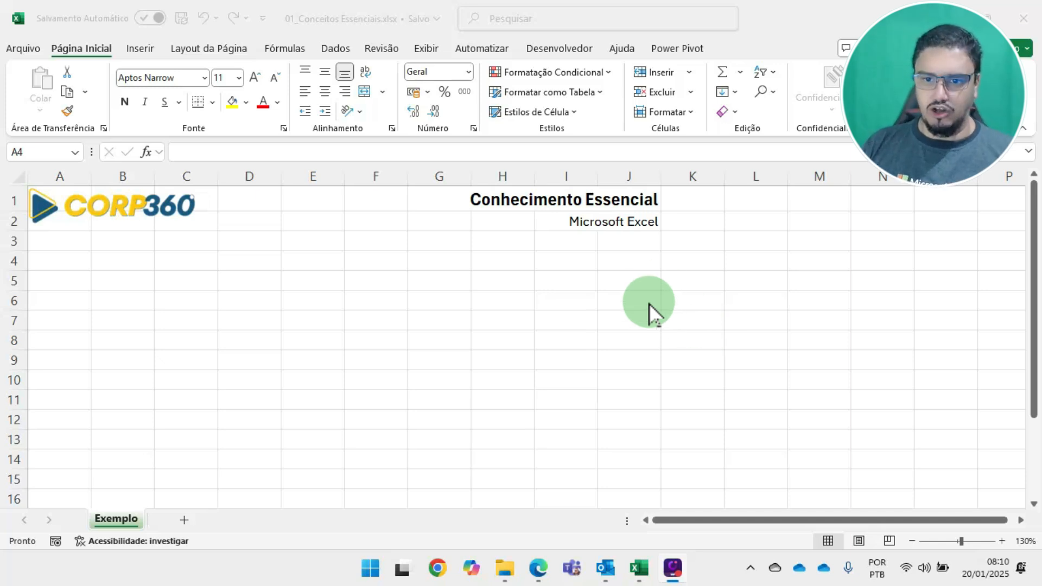
Enter the labels "Lógica" in cell J5 and "Matemáticos" in cell J6
{"action": "left_click", "coordinate": [633, 281]}
{"action": "type", "text": "Lógica"}
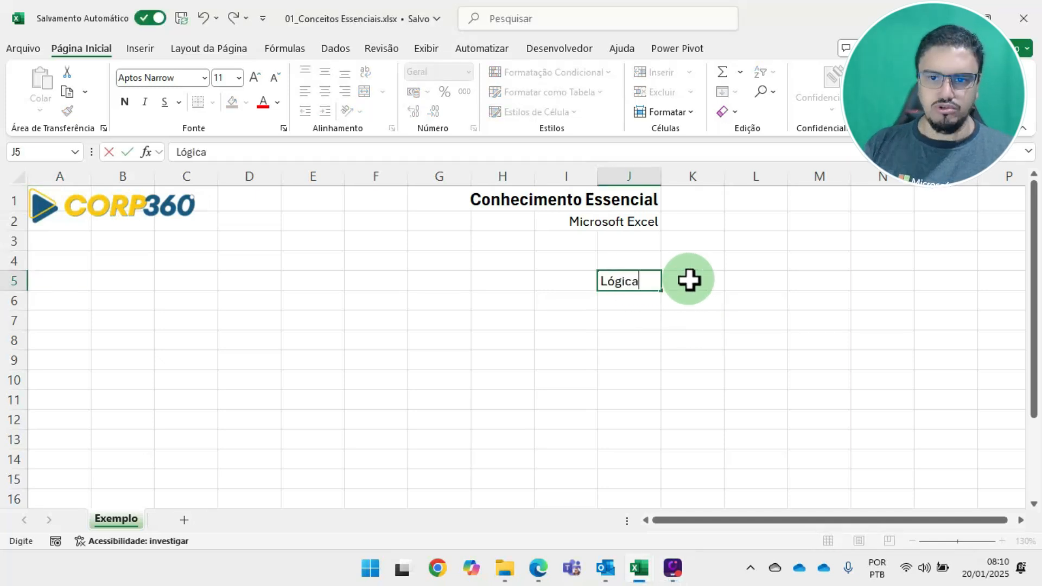
{"action": "key", "text": "Return"}
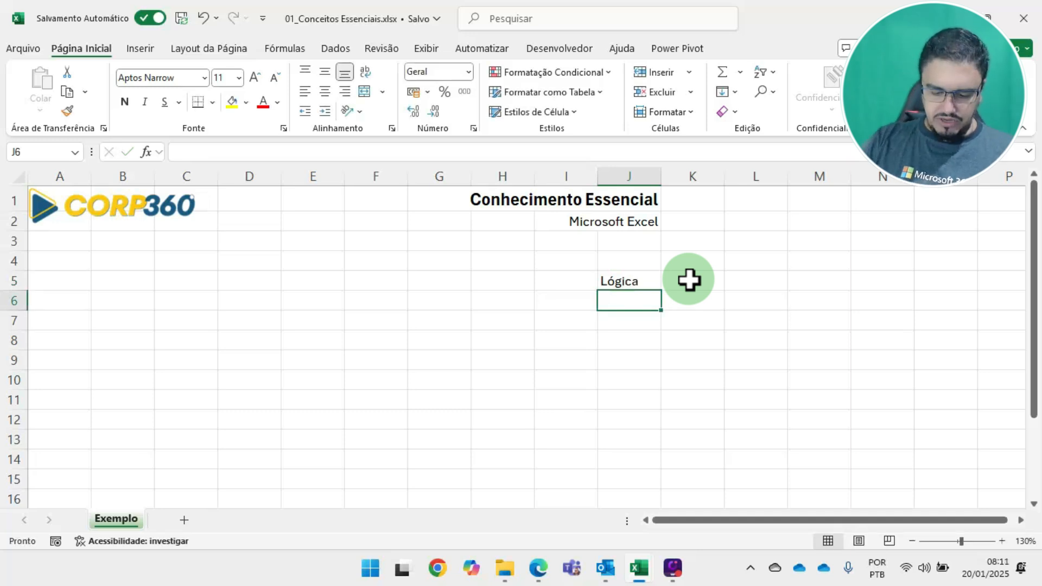
{"action": "type", "text": "Matemátic"}
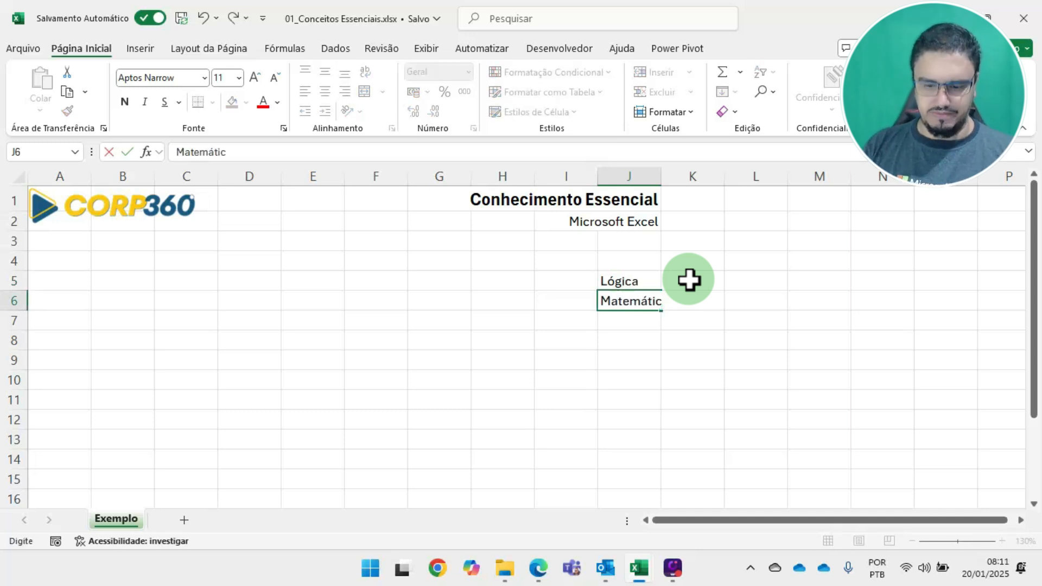
{"action": "type", "text": "os"}
{"action": "key", "text": "Return"}
{"action": "key", "text": "Up"}
{"action": "key", "text": "Up"}
{"action": "key", "text": "Down"}
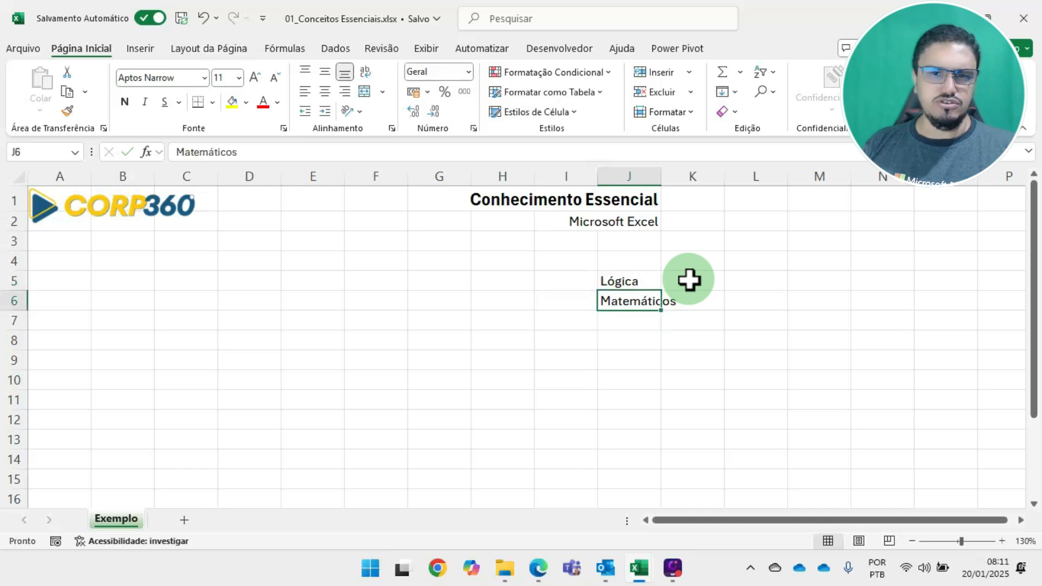
{"action": "key", "text": "Up"}
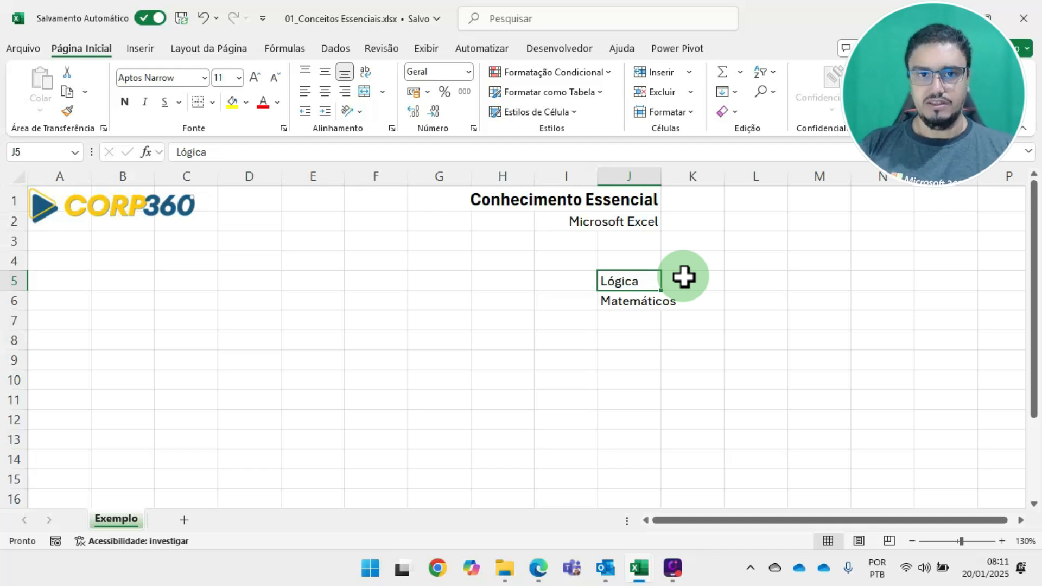
Enter the headers Vendedores, Mês and Valor Vendido in A4:C4 and widen columns A and C to fit them
{"action": "left_click", "coordinate": [61, 260]}
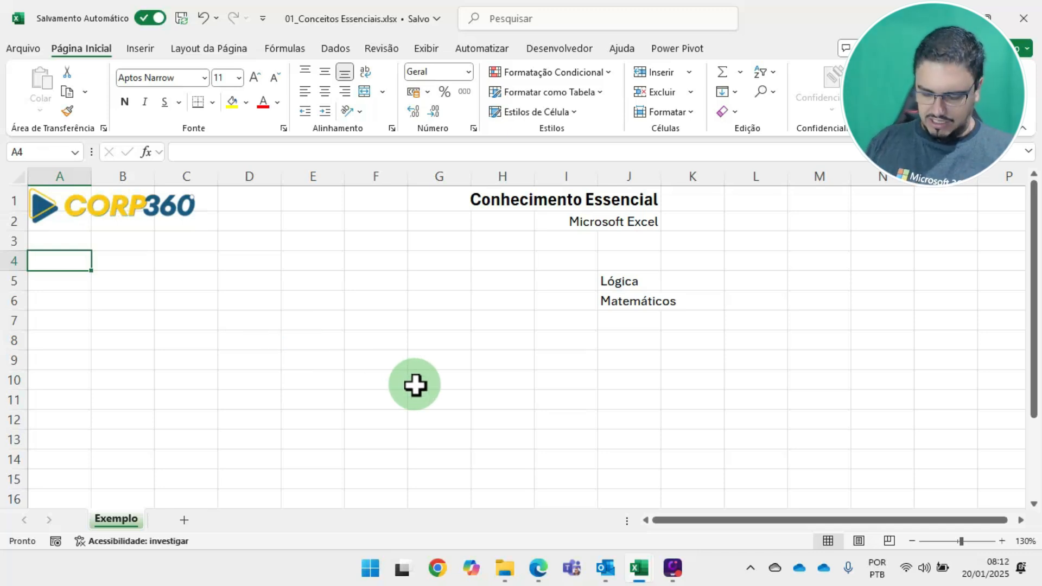
{"action": "type", "text": "Vendedores"}
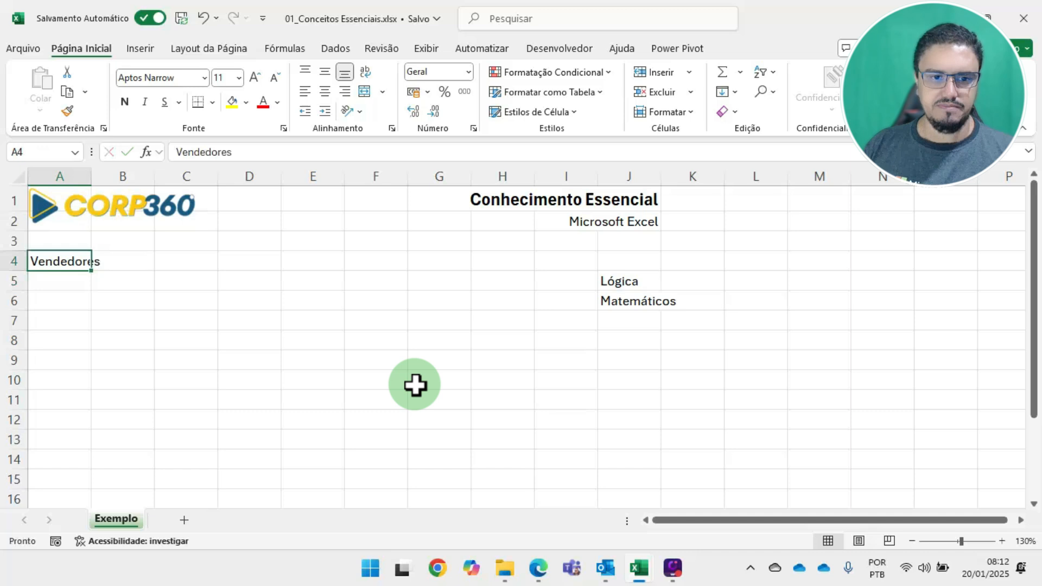
{"action": "key", "text": "Tab"}
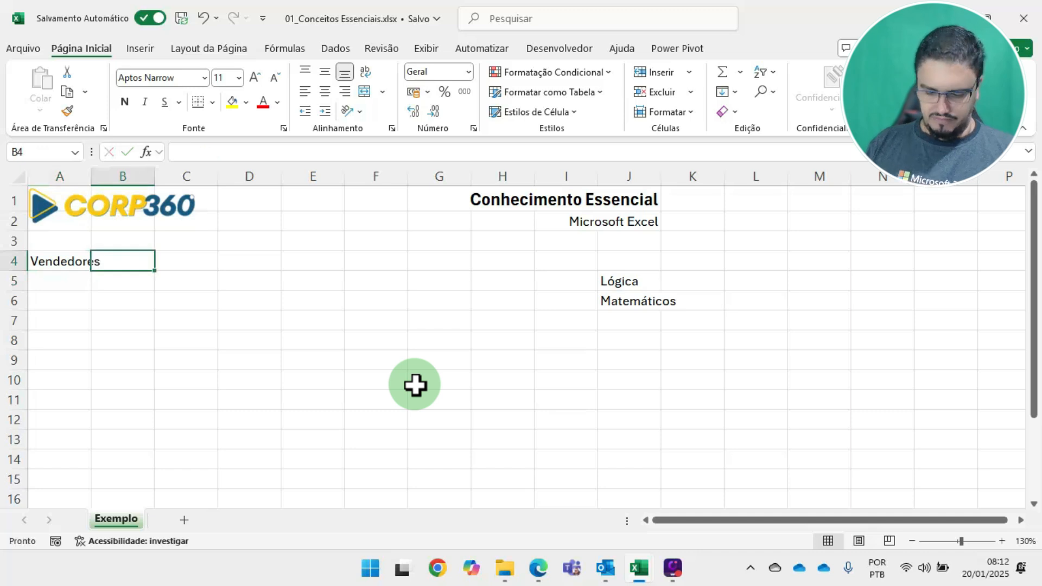
{"action": "type", "text": "Mês"}
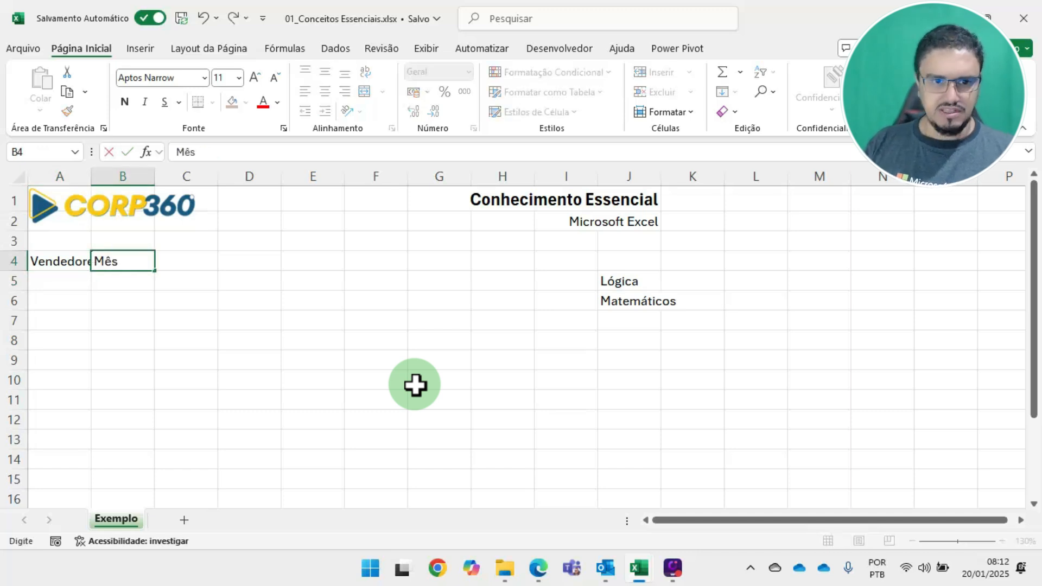
{"action": "key", "text": "Tab"}
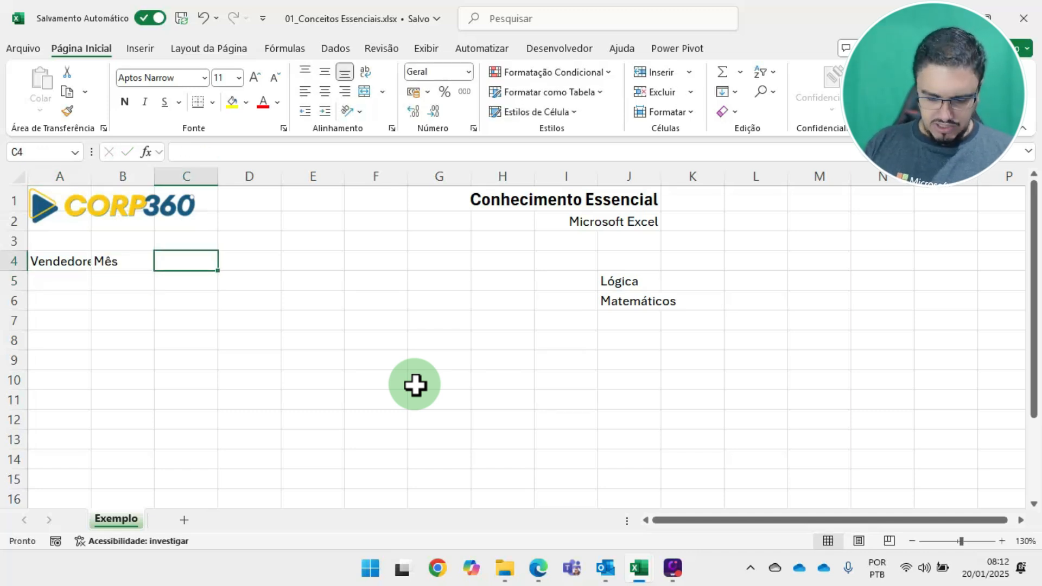
{"action": "type", "text": "Valor "}
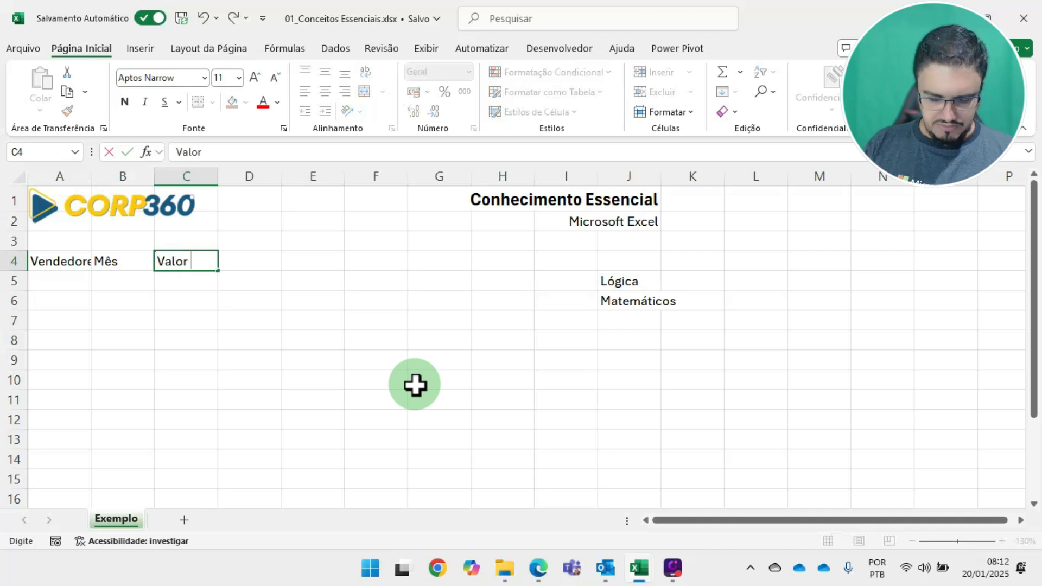
{"action": "type", "text": "Vendido"}
{"action": "key", "text": "Return"}
{"action": "key", "text": "Up"}
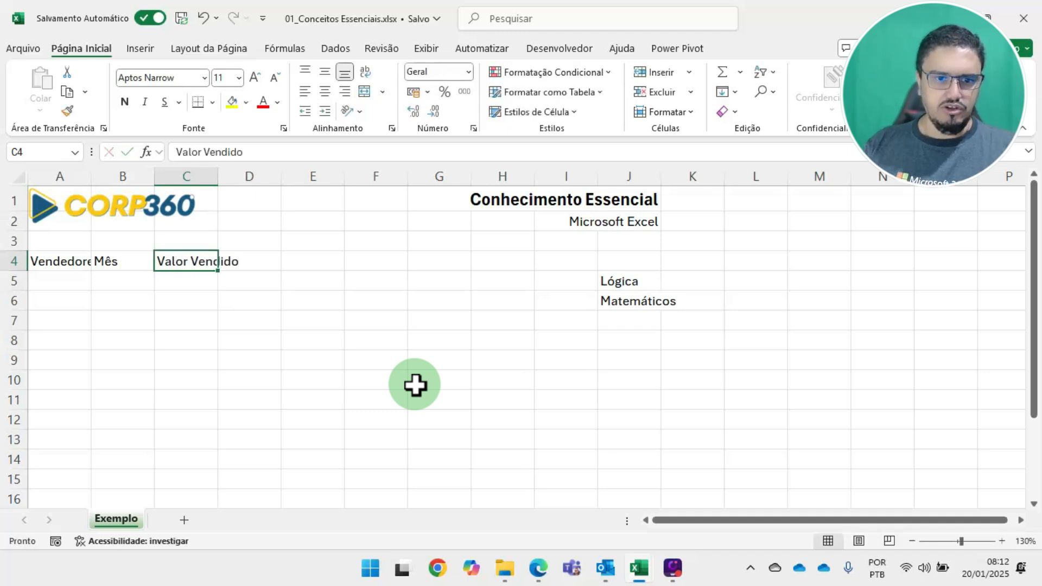
{"action": "left_click_drag", "start_coordinate": [90, 182], "coordinate": [298, 180]}
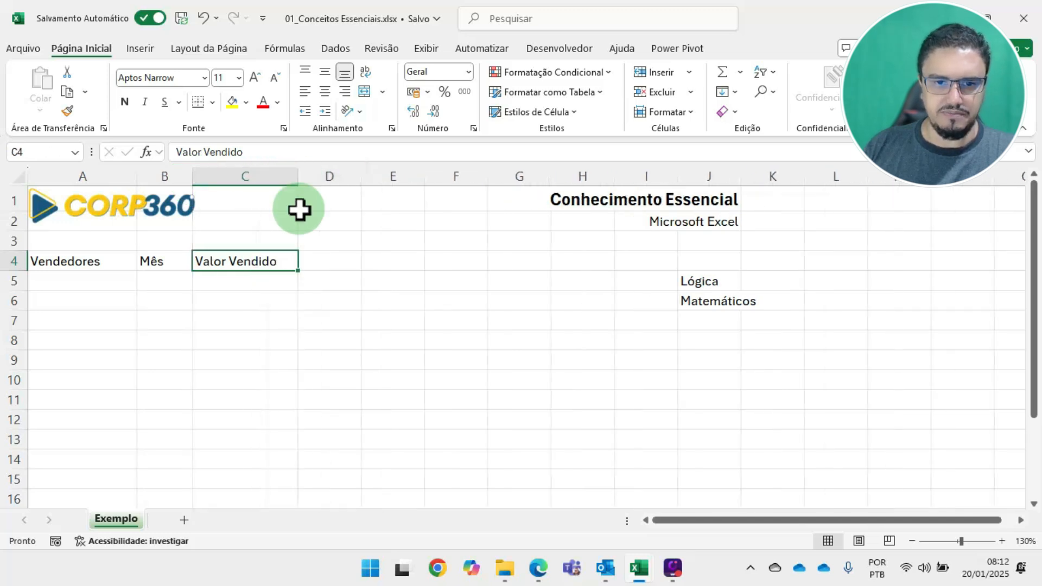
Fill cells A5:A10 under Vendedores with the first names of six salespeople
{"action": "left_click", "coordinate": [108, 282]}
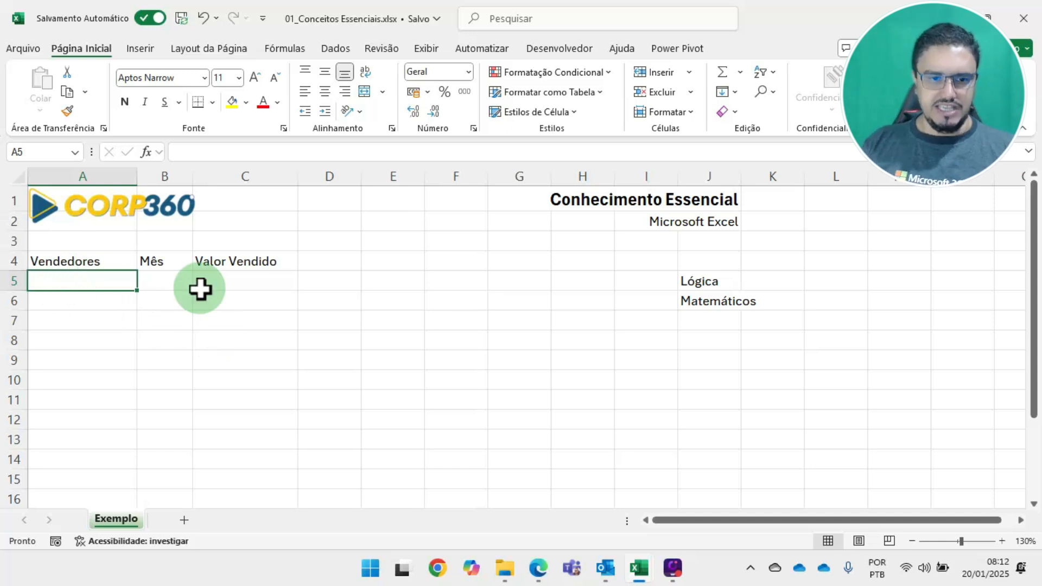
{"action": "type", "text": "Paulo"}
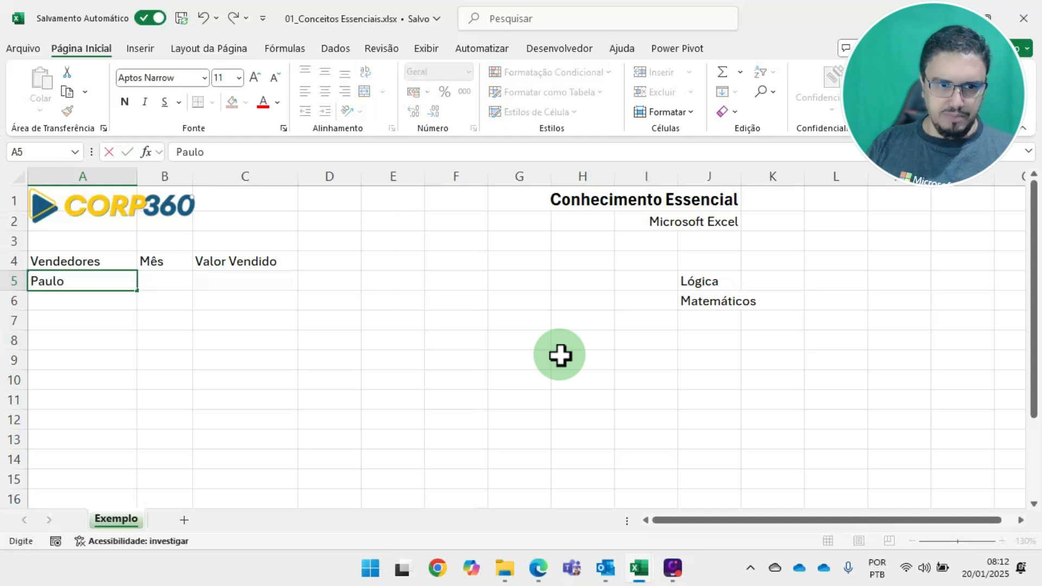
{"action": "key", "text": "Return"}
{"action": "type", "text": "Pedro"}
{"action": "key", "text": "Return"}
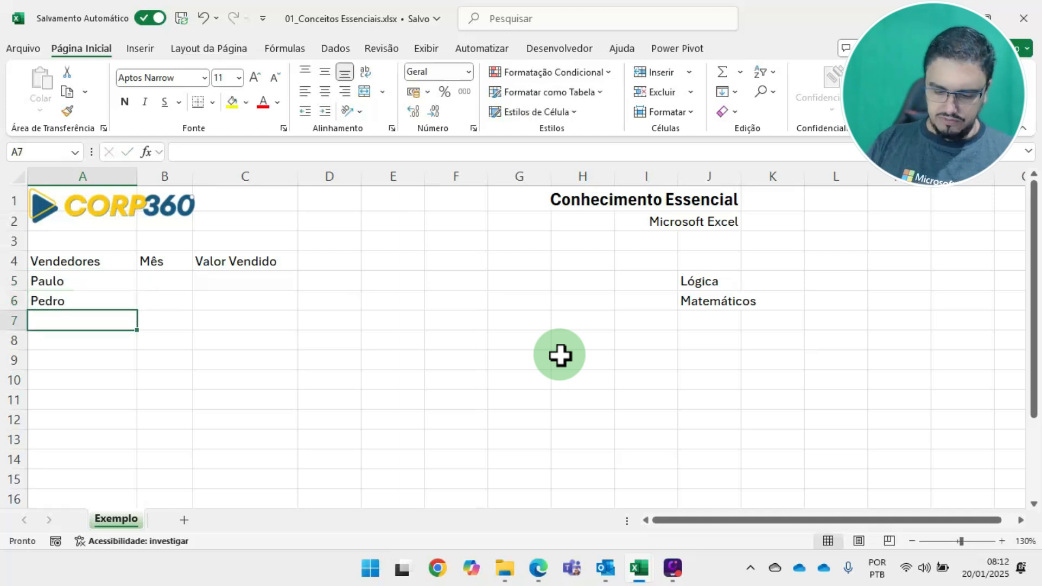
{"action": "type", "text": "Luis"}
{"action": "key", "text": "Return"}
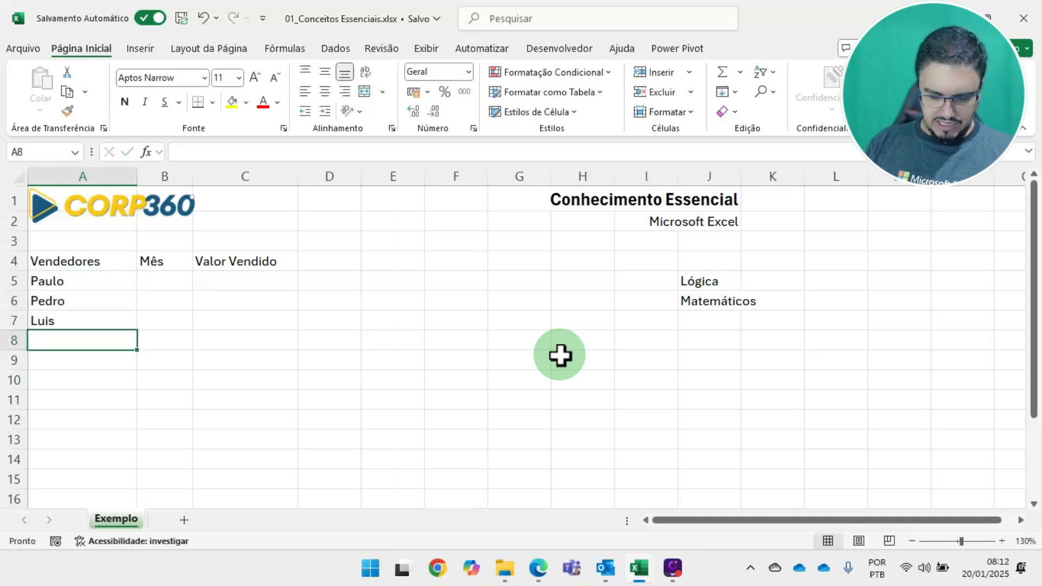
{"action": "type", "text": "Carla"}
{"action": "key", "text": "Return"}
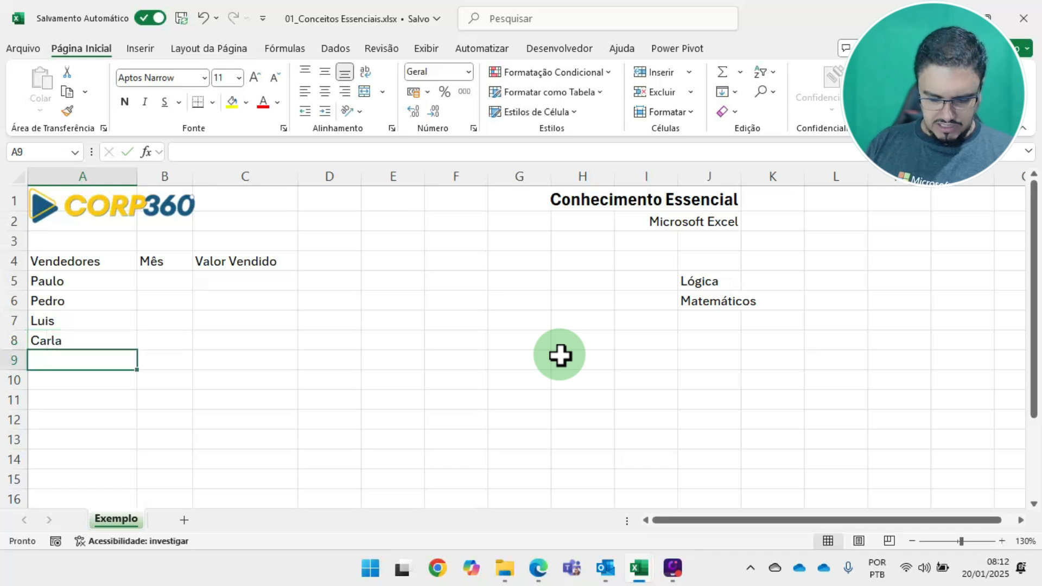
{"action": "type", "text": "Maria"}
{"action": "key", "text": "Return"}
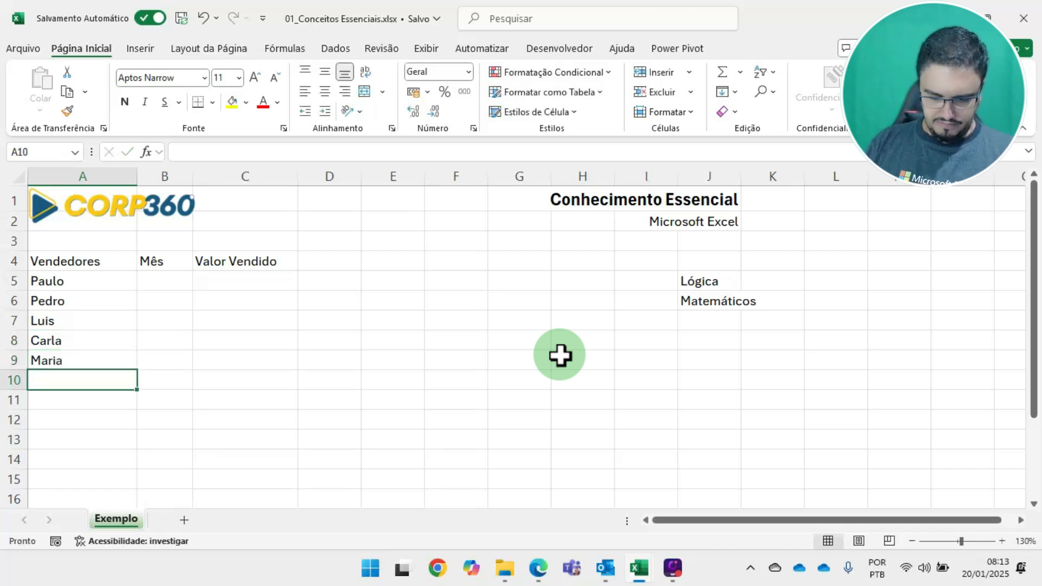
{"action": "type", "text": "Angé"}
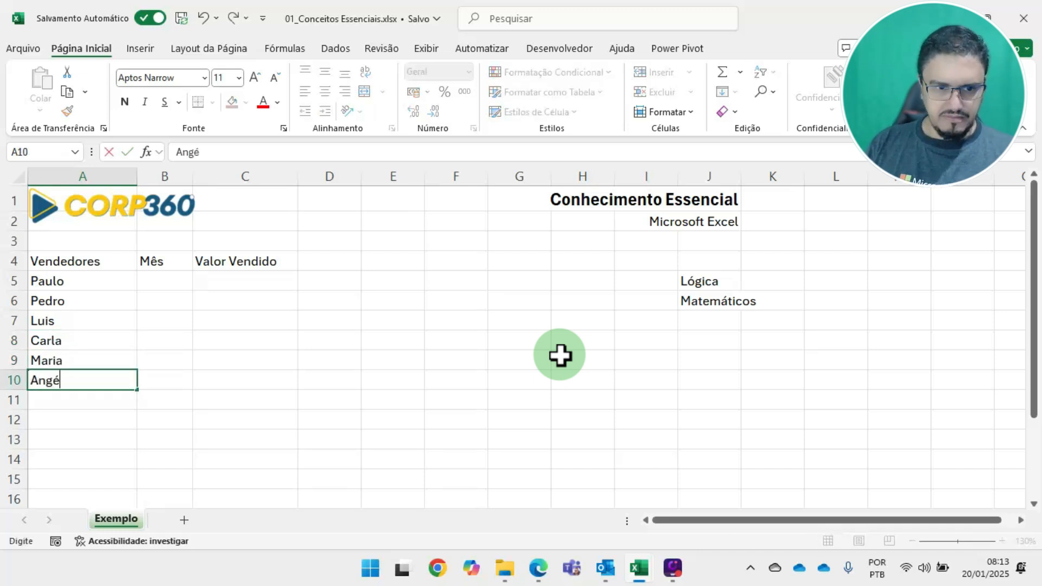
{"action": "type", "text": "lica"}
{"action": "key", "text": "Return"}
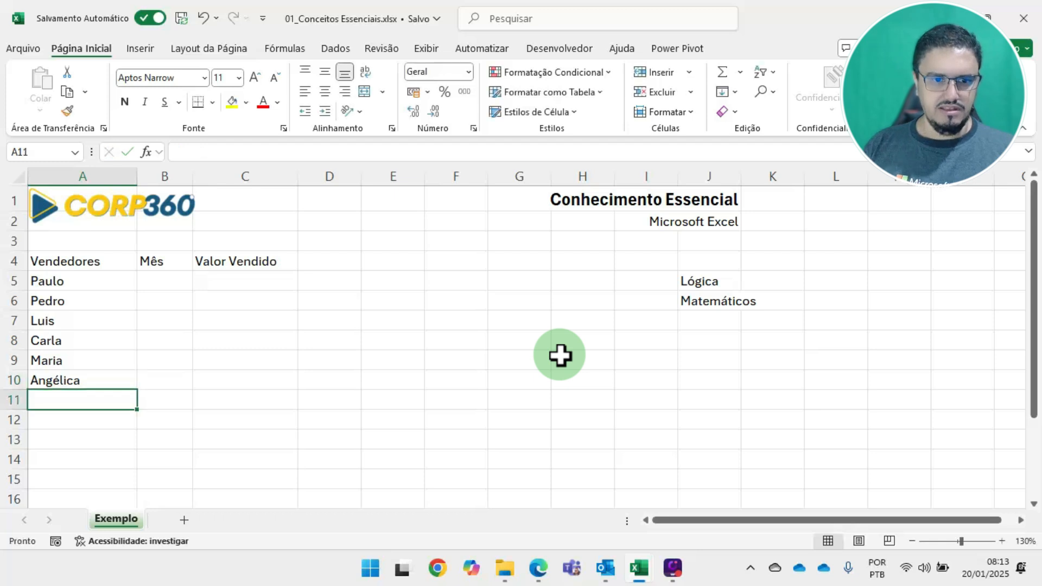
Enter "jan" in B5 and autofill the month series down to B10
{"action": "key", "text": "Up"}
{"action": "key", "text": "Up"}
{"action": "key", "text": "Up"}
{"action": "key", "text": "Up"}
{"action": "key", "text": "Up"}
{"action": "key", "text": "Up"}
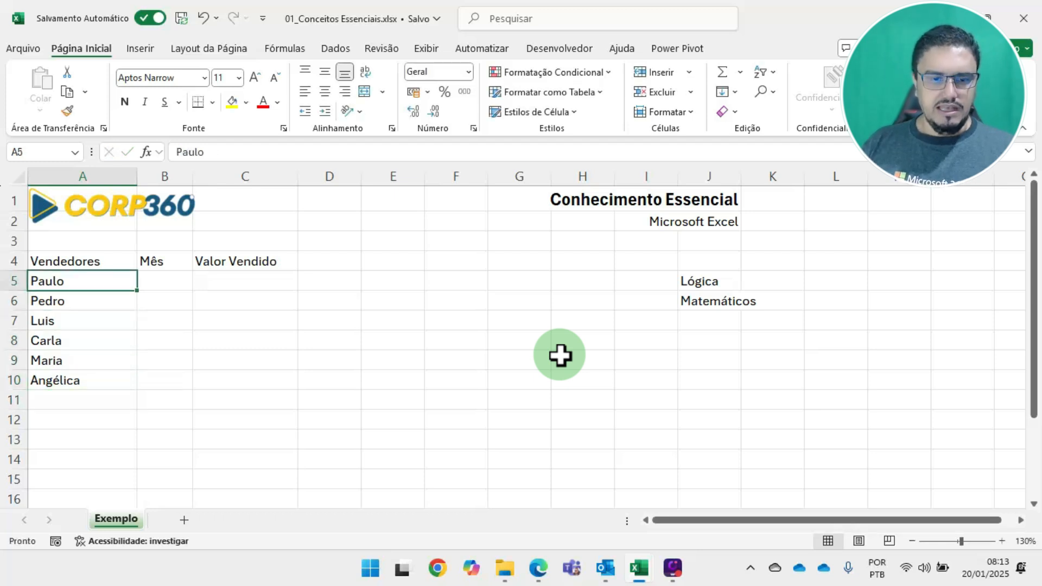
{"action": "key", "text": "Right"}
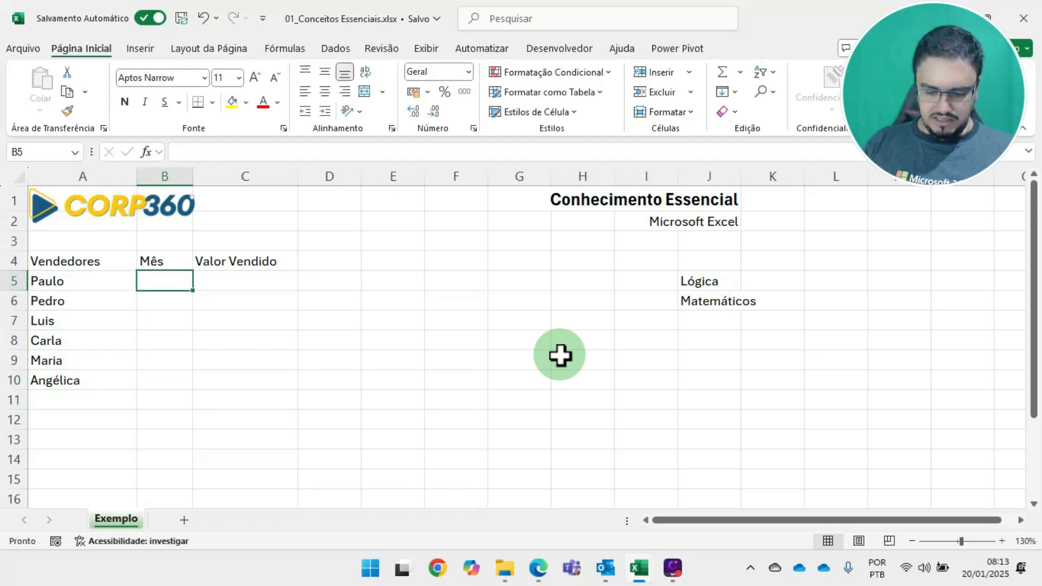
{"action": "type", "text": "jan"}
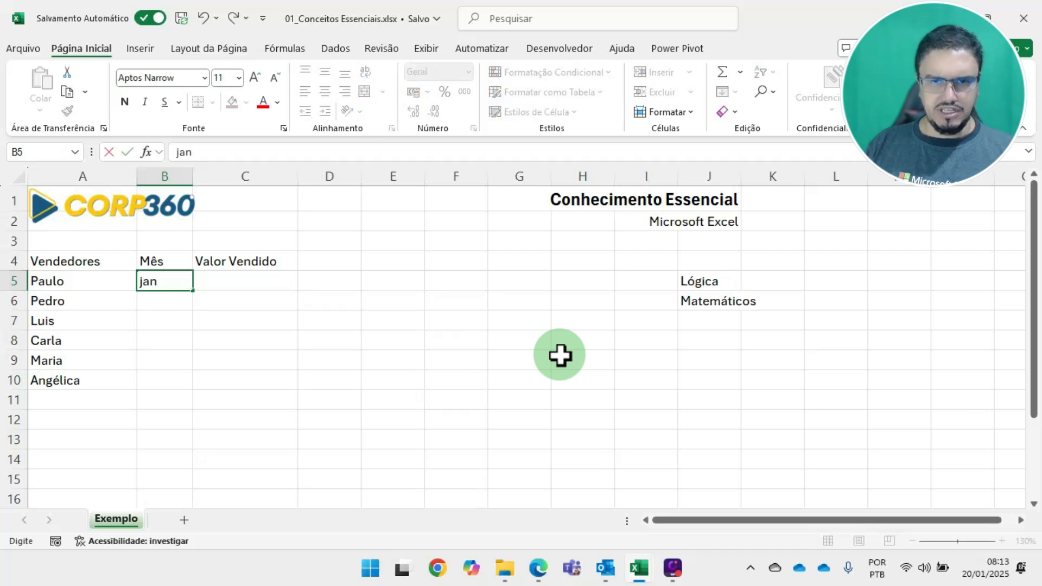
{"action": "key", "text": "Return"}
{"action": "key", "text": "Up"}
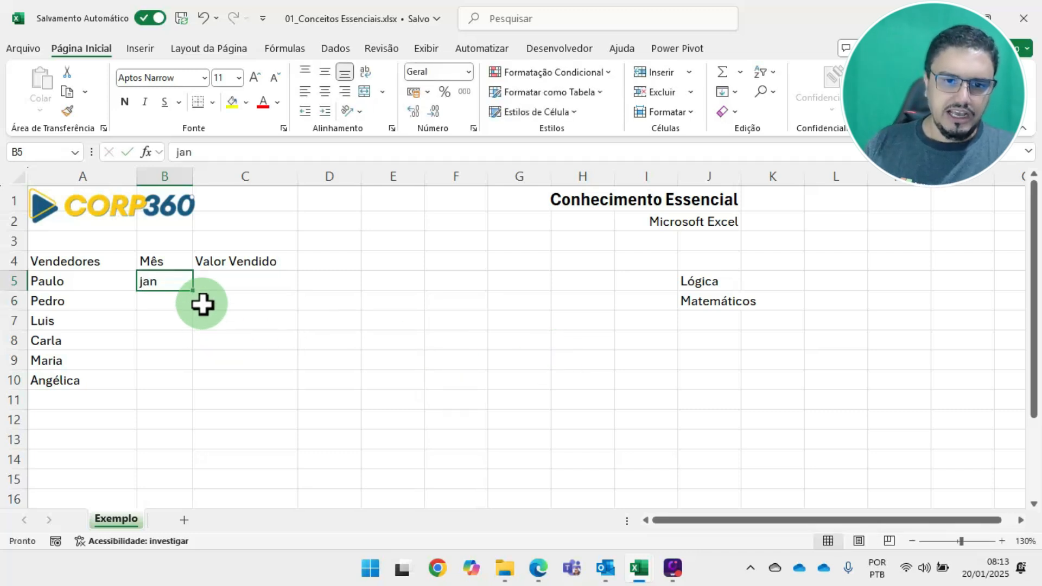
{"action": "left_click_drag", "start_coordinate": [192, 291], "coordinate": [185, 394]}
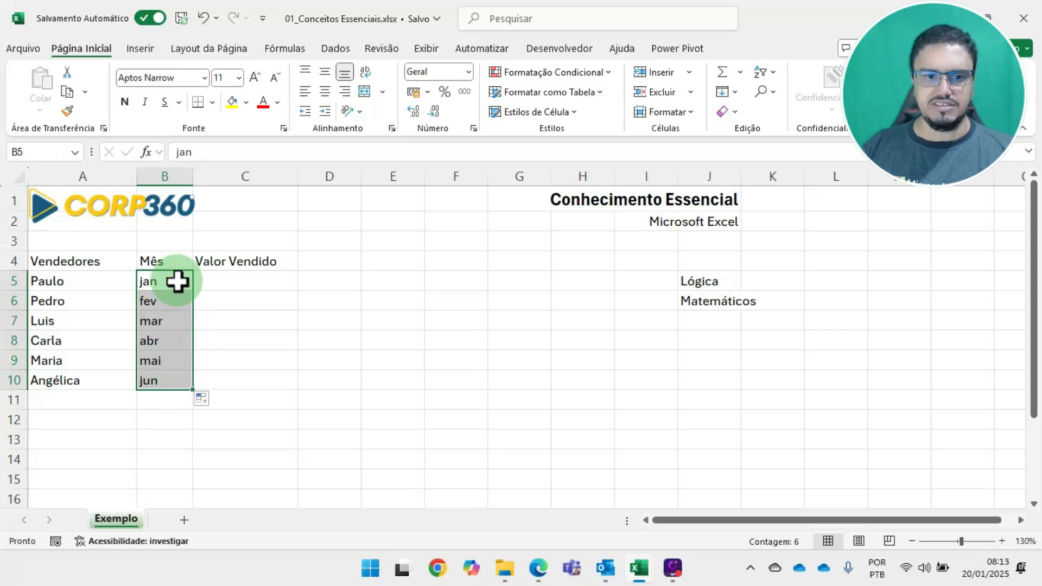
Replace B5 with "seg" and autofill the weekday series down to B10
{"action": "left_click", "coordinate": [178, 282]}
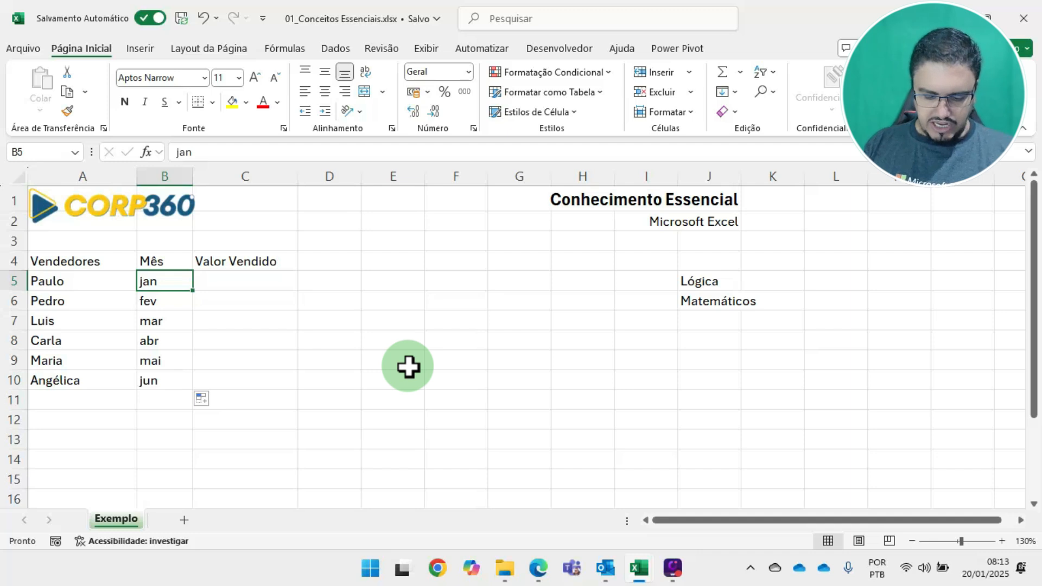
{"action": "type", "text": "seg"}
{"action": "key", "text": "ctrl+Return"}
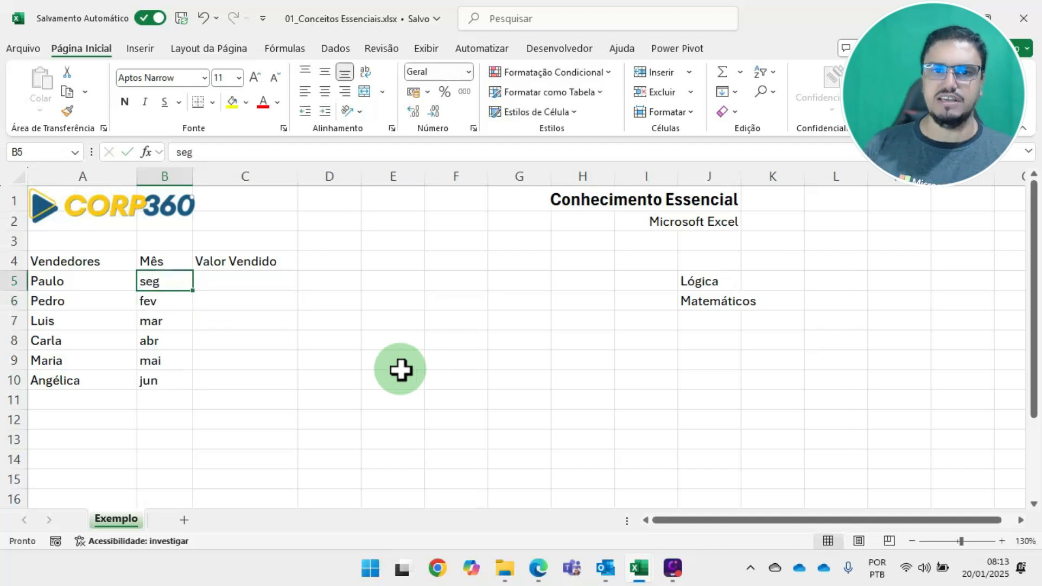
{"action": "left_click_drag", "start_coordinate": [193, 291], "coordinate": [188, 393]}
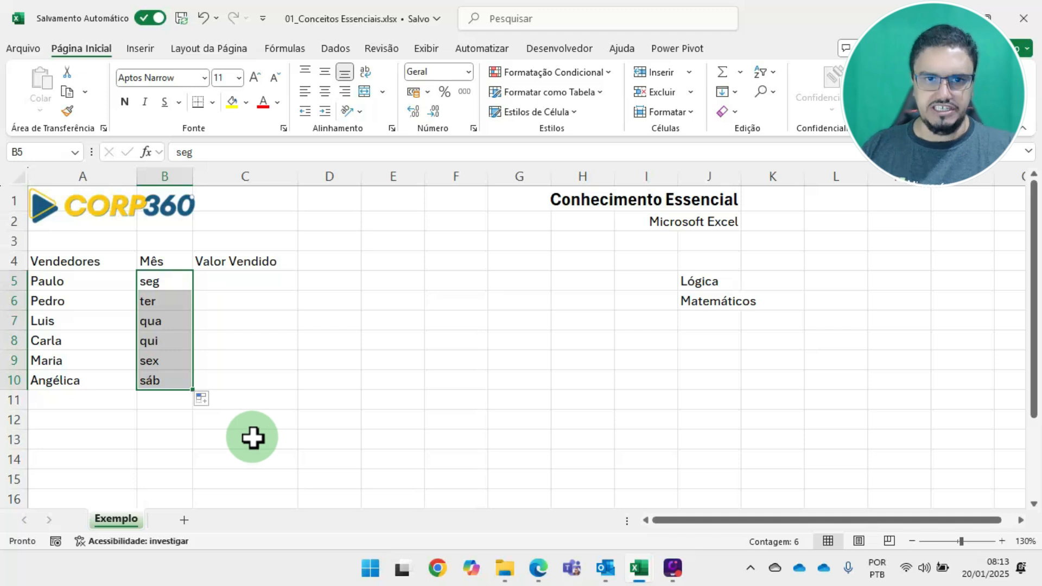
Set B5 to "jan" and copy it unchanged into the remaining Mês cells down to B10
{"action": "left_click", "coordinate": [166, 281]}
{"action": "type", "text": "jan"}
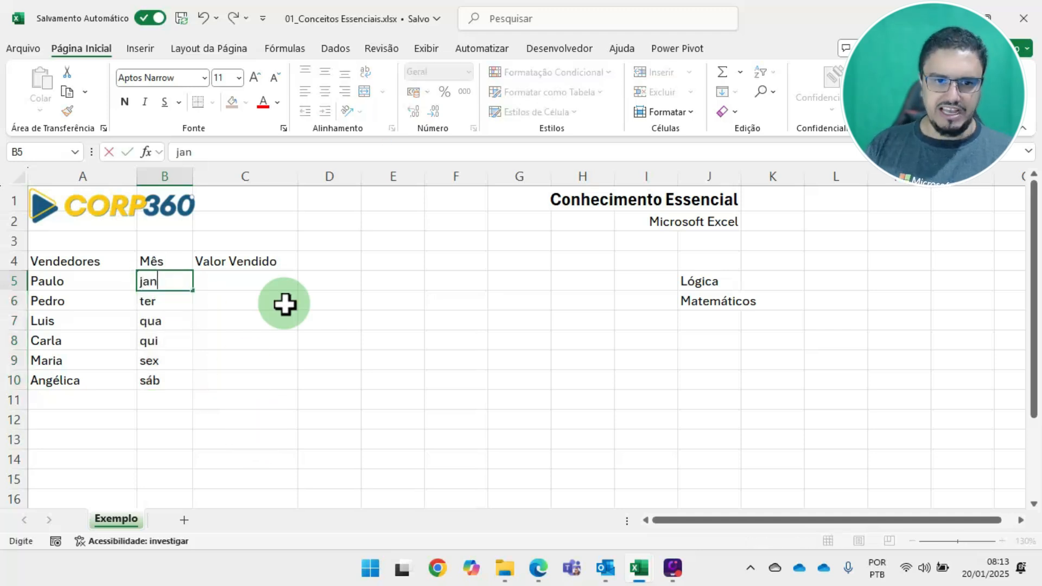
{"action": "key", "text": "Return"}
{"action": "key", "text": "Up"}
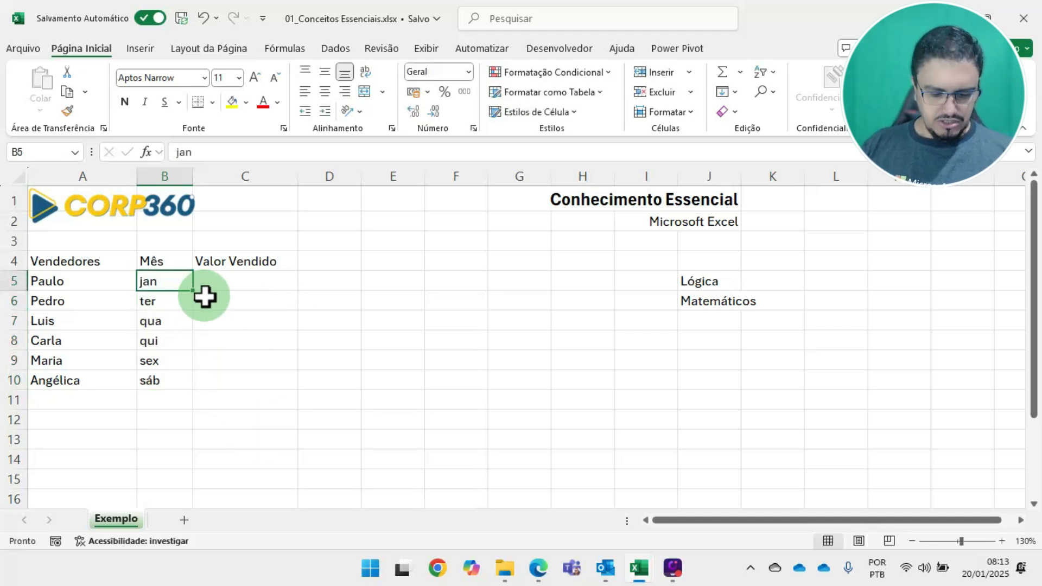
{"action": "key", "text": "ctrl+c"}
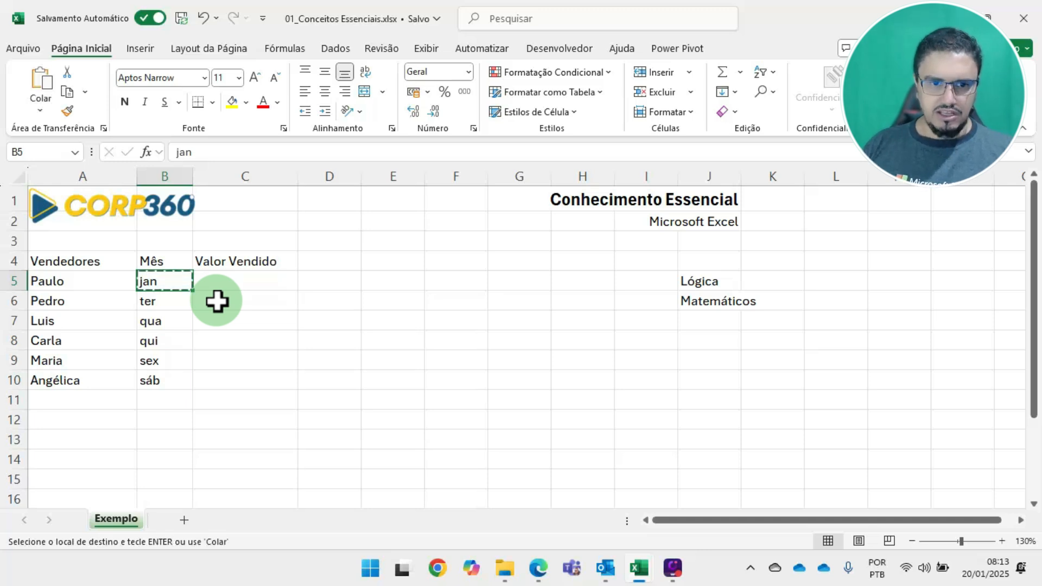
{"action": "key", "text": "shift+Down"}
{"action": "key", "text": "shift+Down"}
{"action": "key", "text": "shift+Down"}
{"action": "key", "text": "shift+Down"}
{"action": "key", "text": "shift+Down"}
{"action": "key", "text": "Return"}
{"action": "key", "text": "Up"}
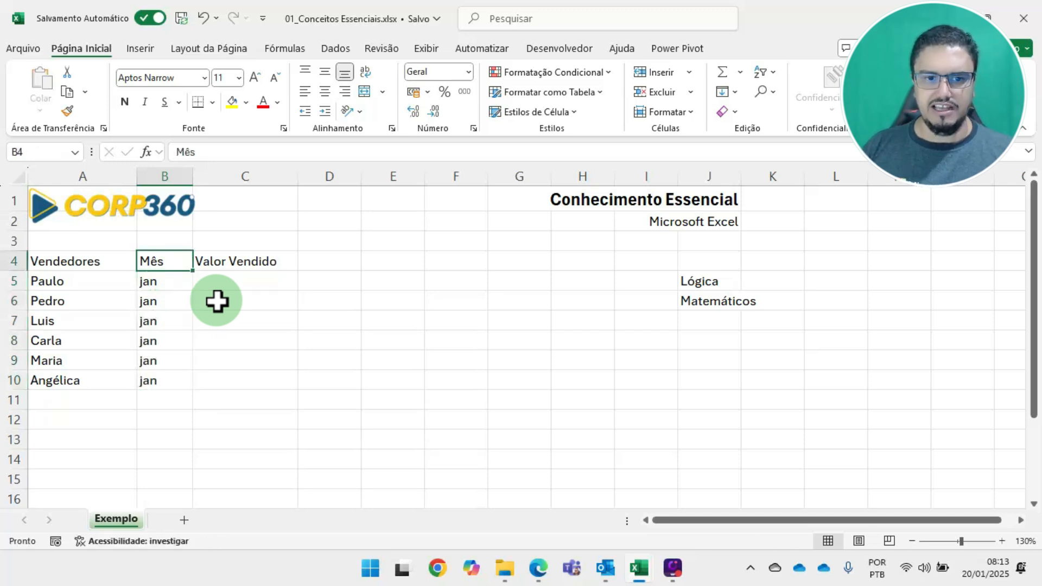
Enter 1500 in C5 as the first salesperson's Valor Vendido
{"action": "key", "text": "Down"}
{"action": "key", "text": "Down"}
{"action": "key", "text": "Down"}
{"action": "key", "text": "Up"}
{"action": "key", "text": "Up"}
{"action": "key", "text": "Right"}
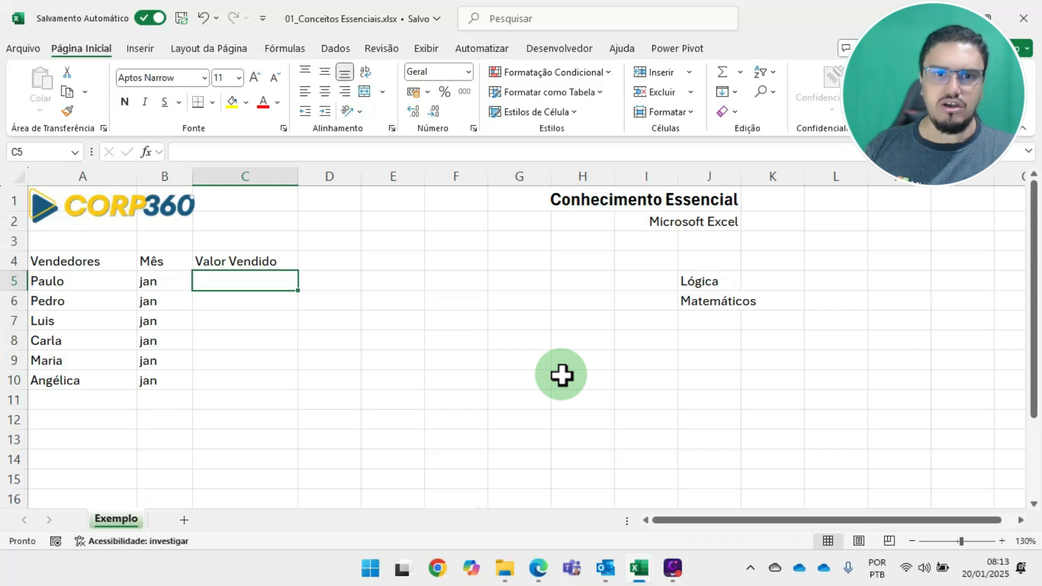
{"action": "type", "text": "1500"}
{"action": "key", "text": "Return"}
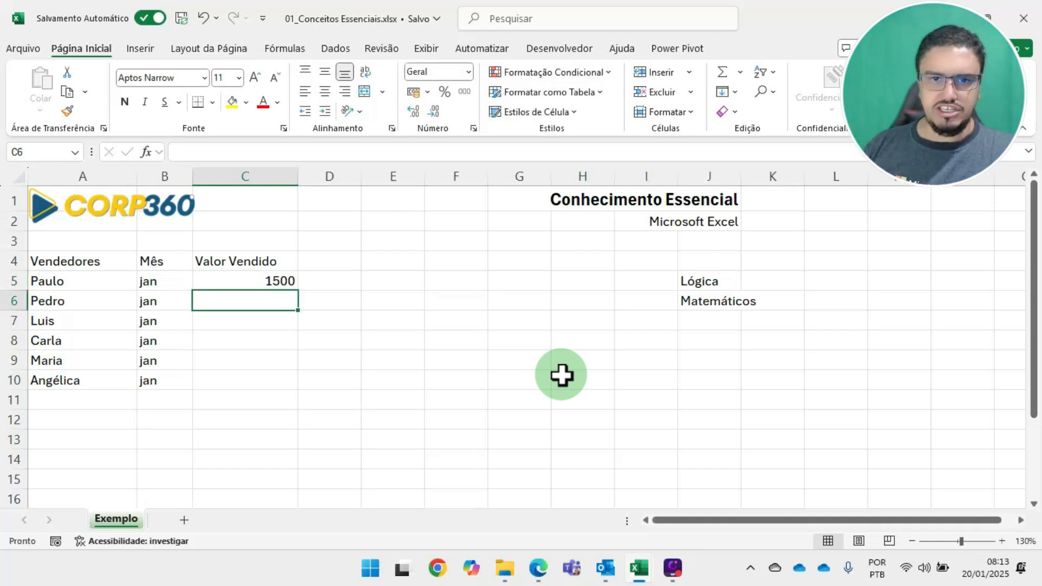
Enter 2580, 3000, 650, 9000 and 5000 in C6 to C10 as the remaining salespeople's Valor Vendido
{"action": "type", "text": "2580"}
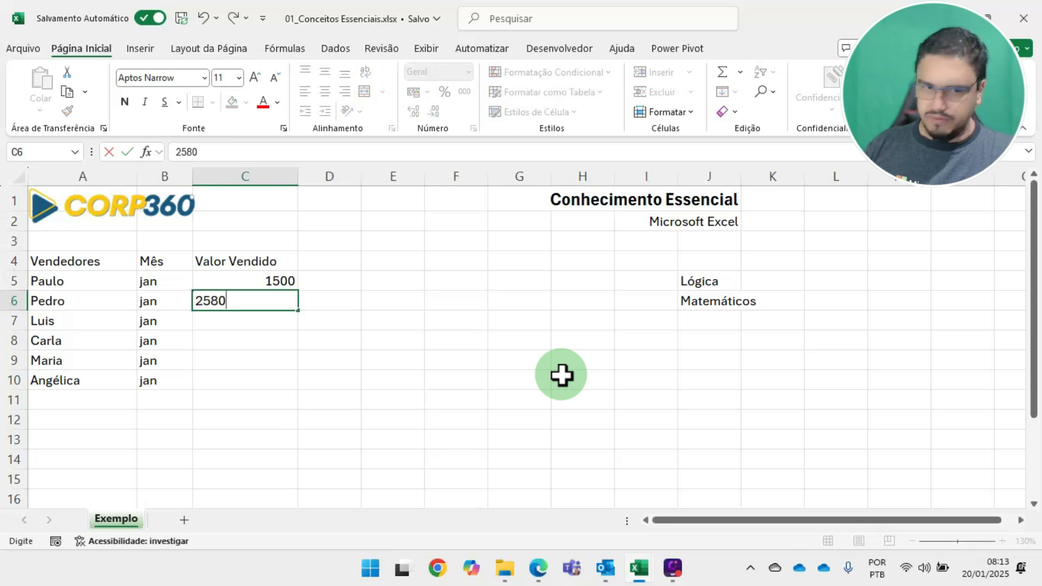
{"action": "key", "text": "Return"}
{"action": "type", "text": "300"}
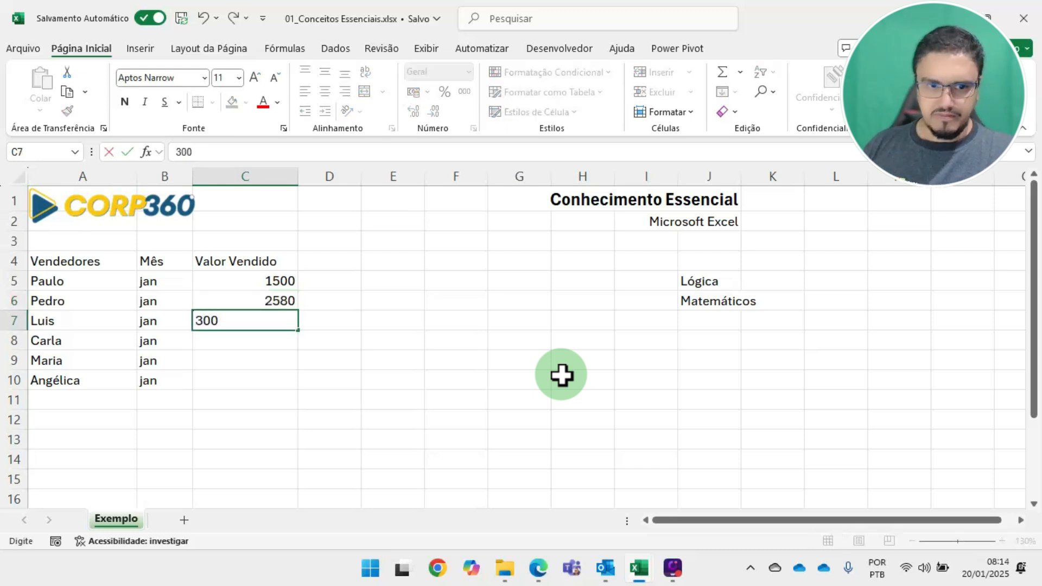
{"action": "type", "text": "0"}
{"action": "key", "text": "Return"}
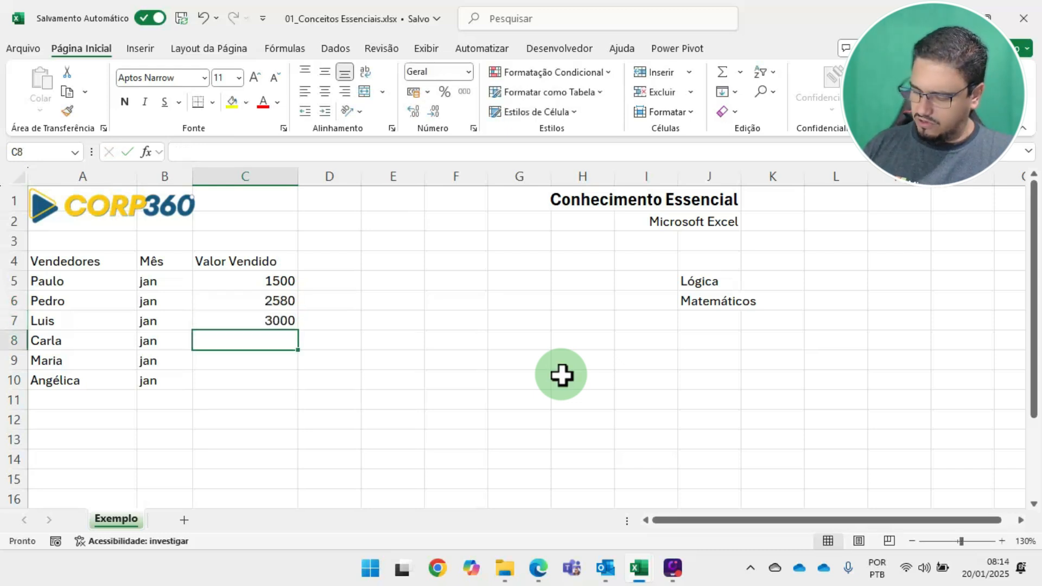
{"action": "type", "text": "650"}
{"action": "key", "text": "Return"}
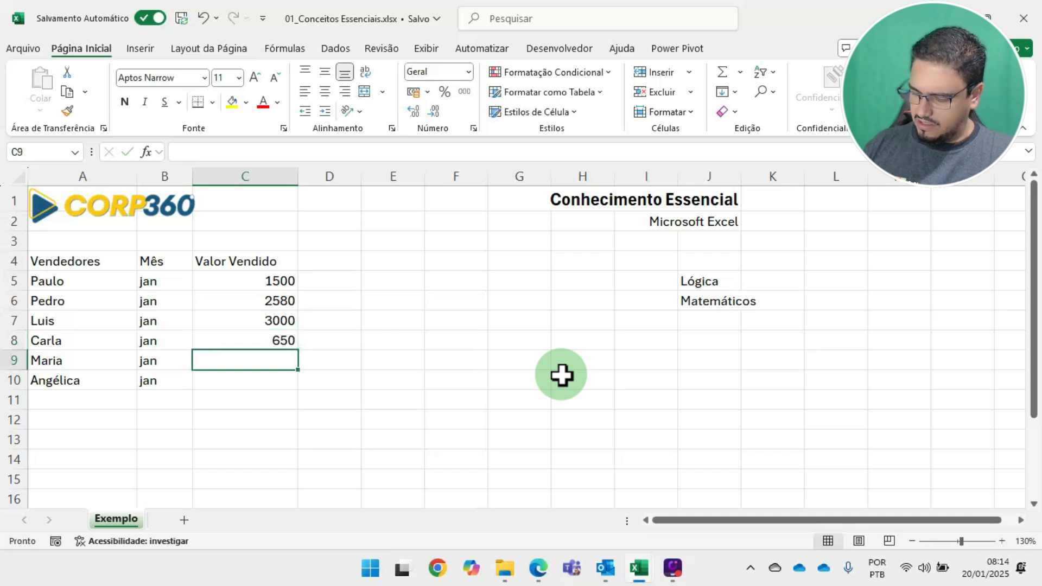
{"action": "type", "text": "9000"}
{"action": "key", "text": "Return"}
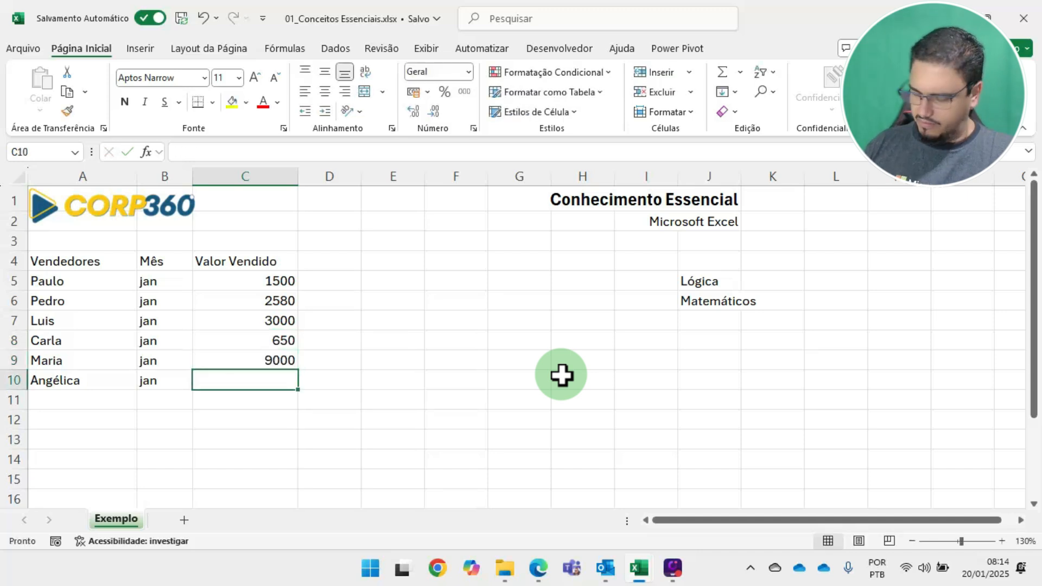
{"action": "type", "text": "5000"}
{"action": "key", "text": "Return"}
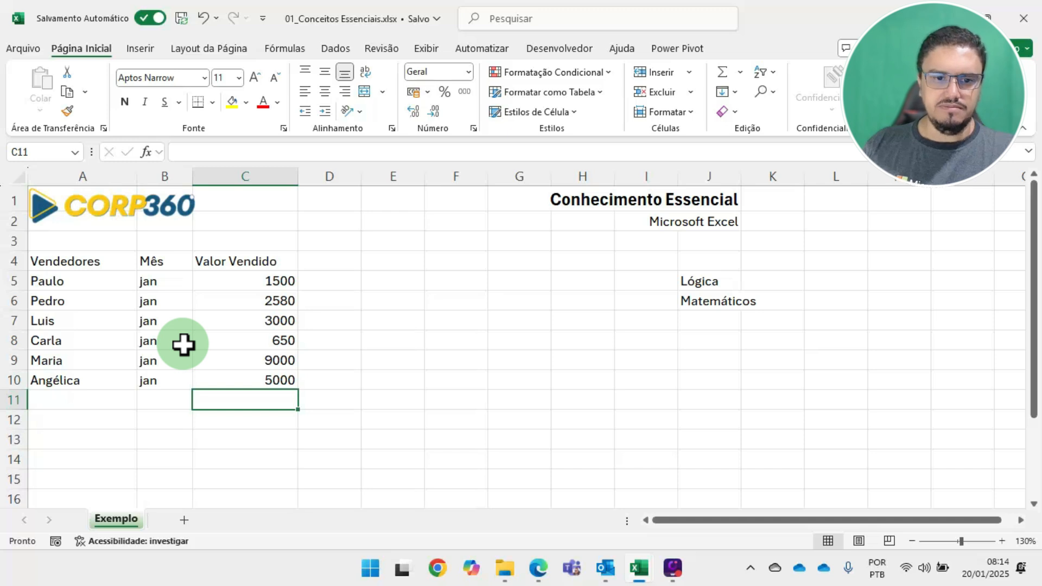
Copy the first salesperson's record from A5:C5 into row 11 below the table
{"action": "left_click", "coordinate": [76, 400]}
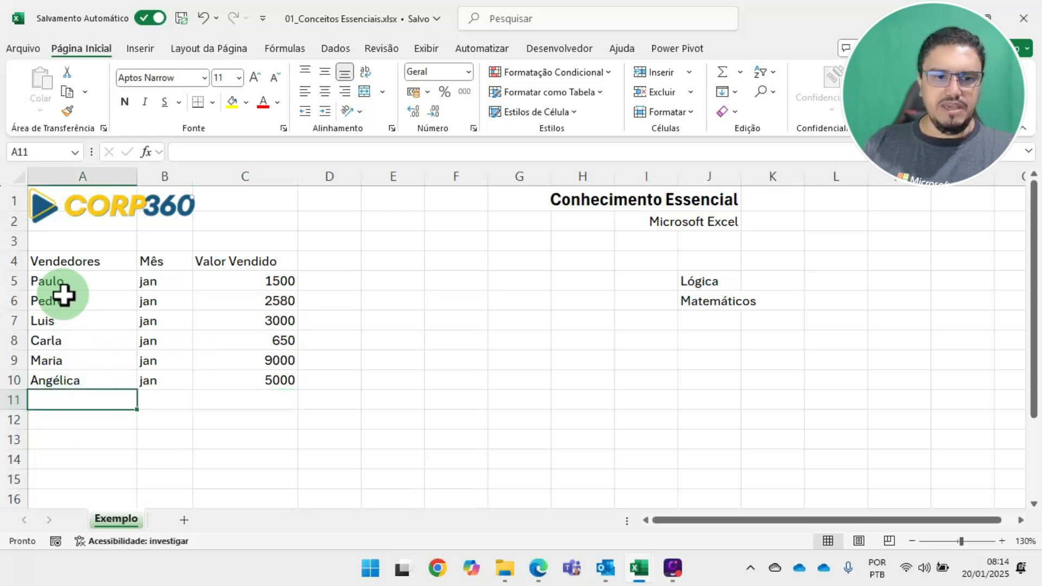
{"action": "left_click_drag", "start_coordinate": [60, 282], "coordinate": [210, 279]}
{"action": "key", "text": "ctrl+c"}
{"action": "key", "text": "Down"}
{"action": "key", "text": "Down"}
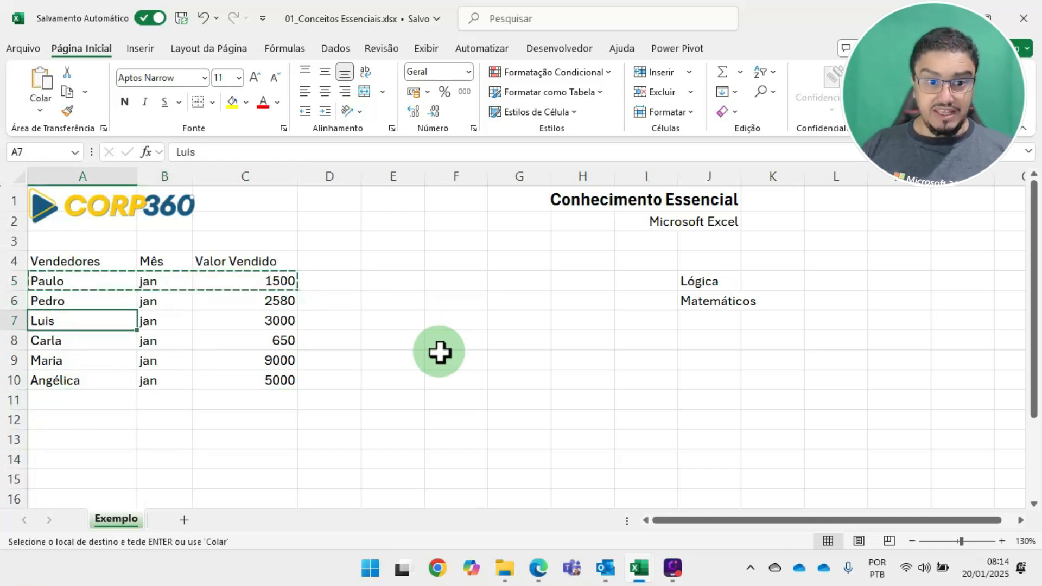
{"action": "key", "text": "Down"}
{"action": "key", "text": "Down"}
{"action": "key", "text": "Down"}
{"action": "key", "text": "Down"}
{"action": "key", "text": "Return"}
Change the Mês of the copied record in B11 to "dez"
{"action": "key", "text": "Left"}
{"action": "key", "text": "Right"}
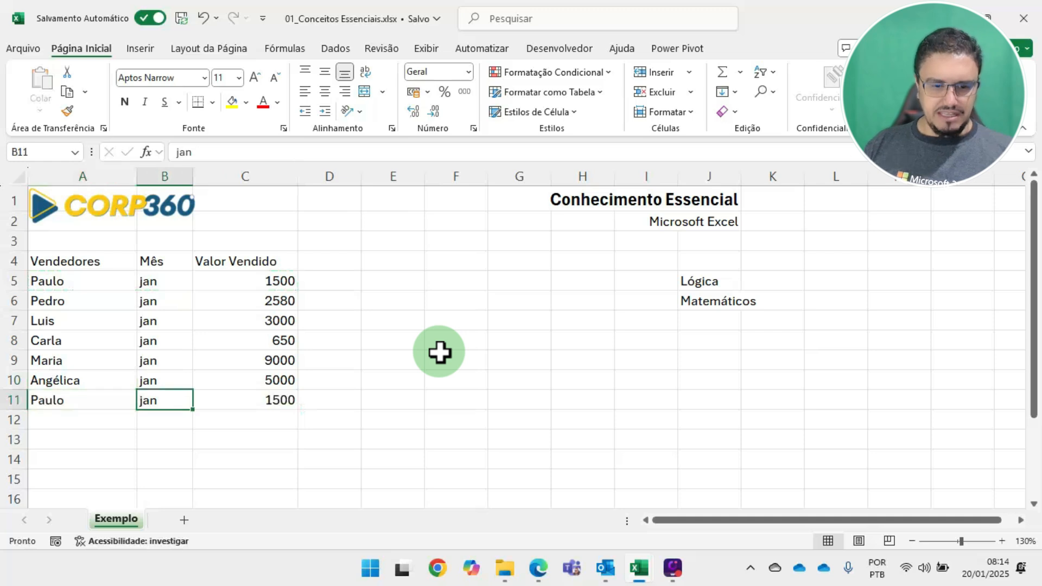
{"action": "type", "text": "dez"}
{"action": "key", "text": "Return"}
{"action": "key", "text": "Up"}
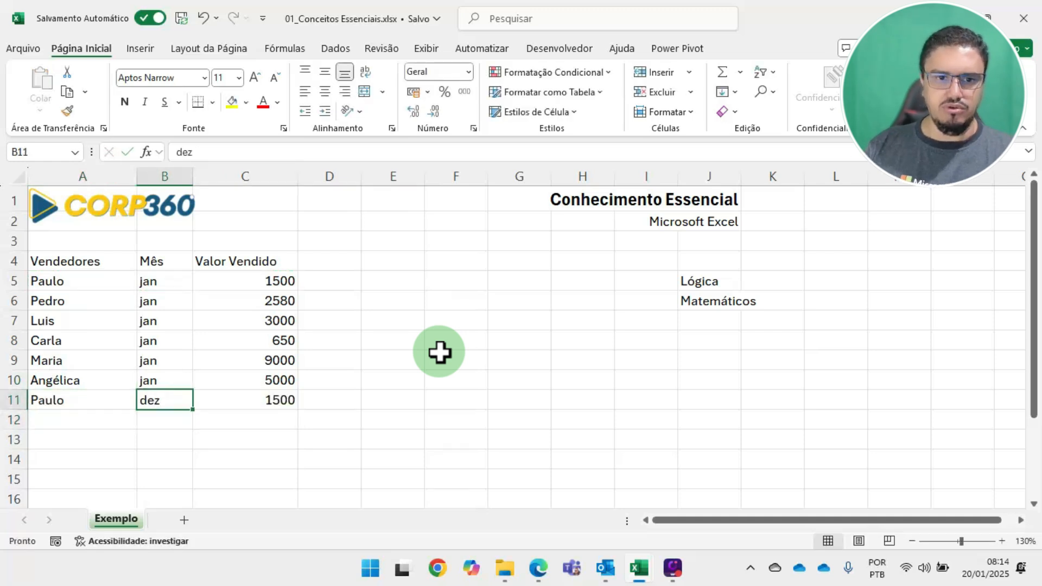
Insert a column before Mês, head it "Ano" in B4 and narrow it to about the width of Mês
{"action": "left_click", "coordinate": [177, 262]}
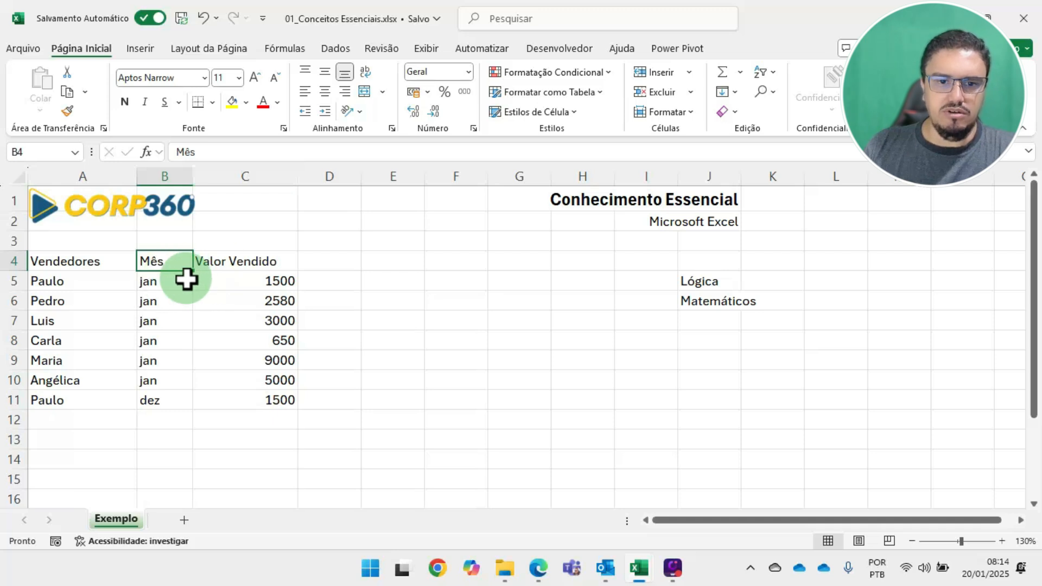
{"action": "right_click", "coordinate": [173, 172]}
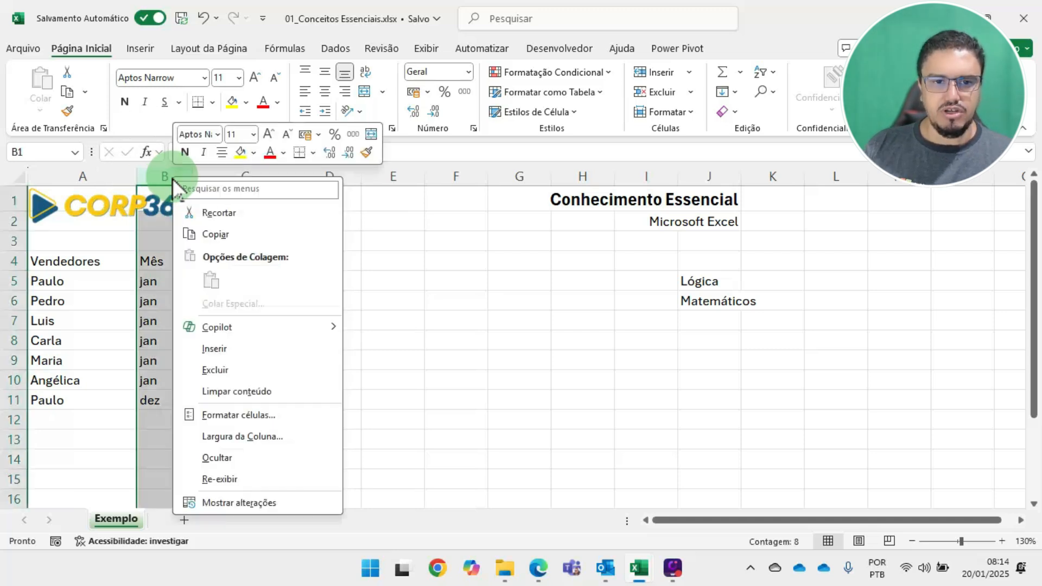
{"action": "left_click", "coordinate": [215, 348]}
{"action": "left_click", "coordinate": [193, 262]}
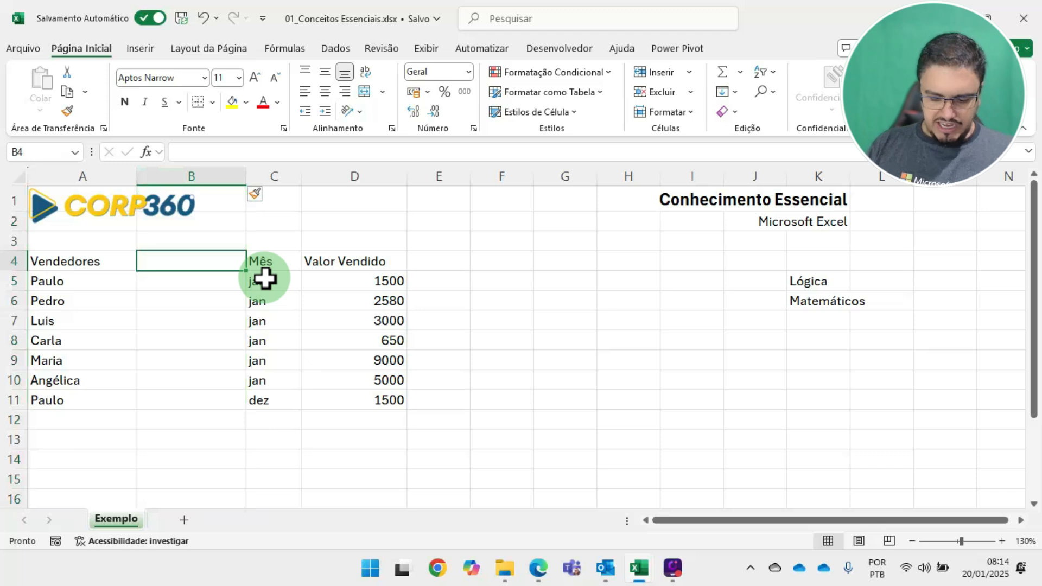
{"action": "type", "text": "Ano"}
{"action": "key", "text": "Return"}
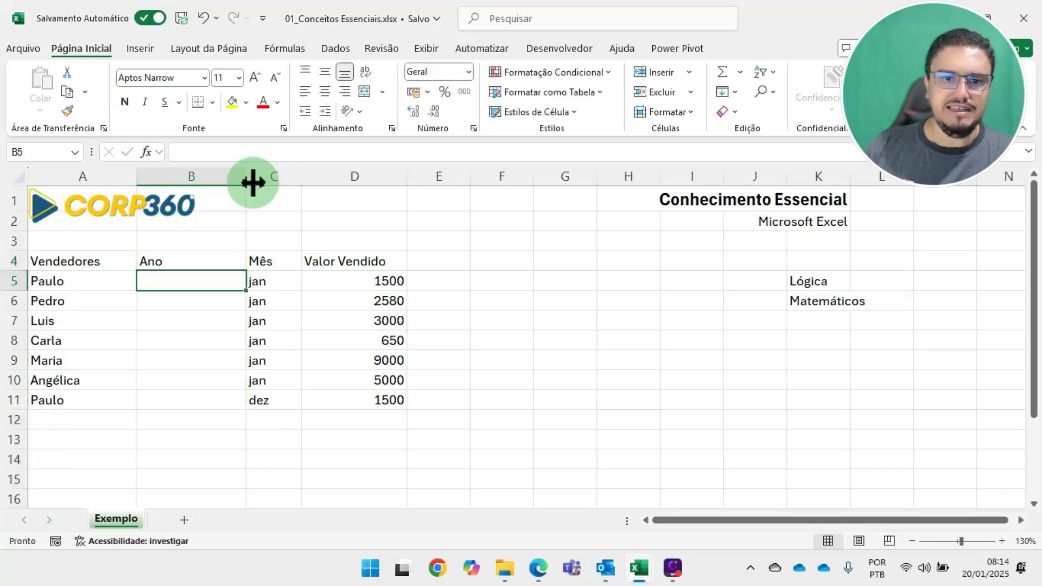
{"action": "left_click_drag", "start_coordinate": [252, 182], "coordinate": [190, 180]}
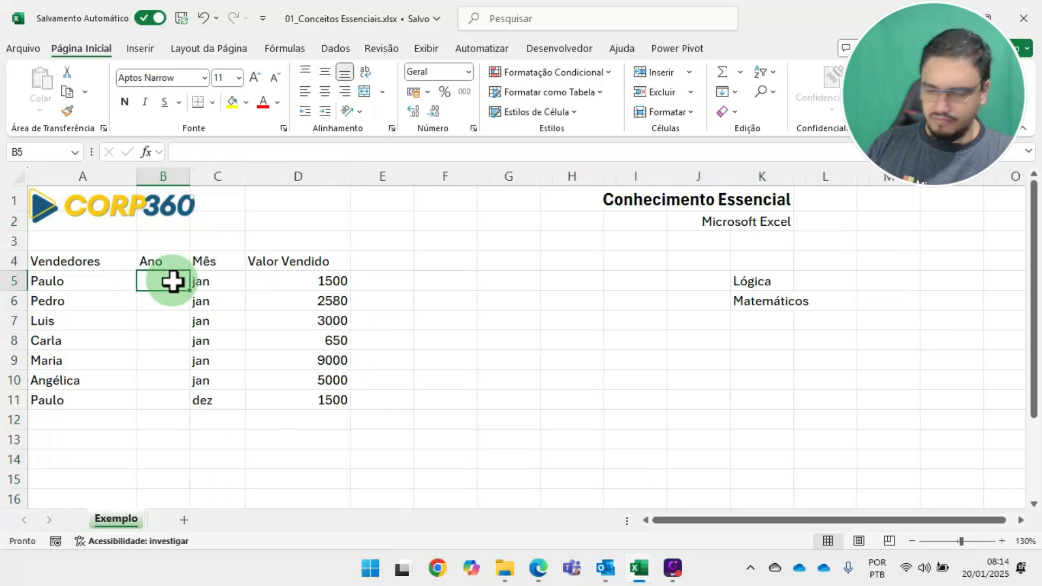
Fill the Ano column with 2025 from B5 down to B10 and enter 2024 in B11
{"action": "type", "text": "2025"}
{"action": "key", "text": "Return"}
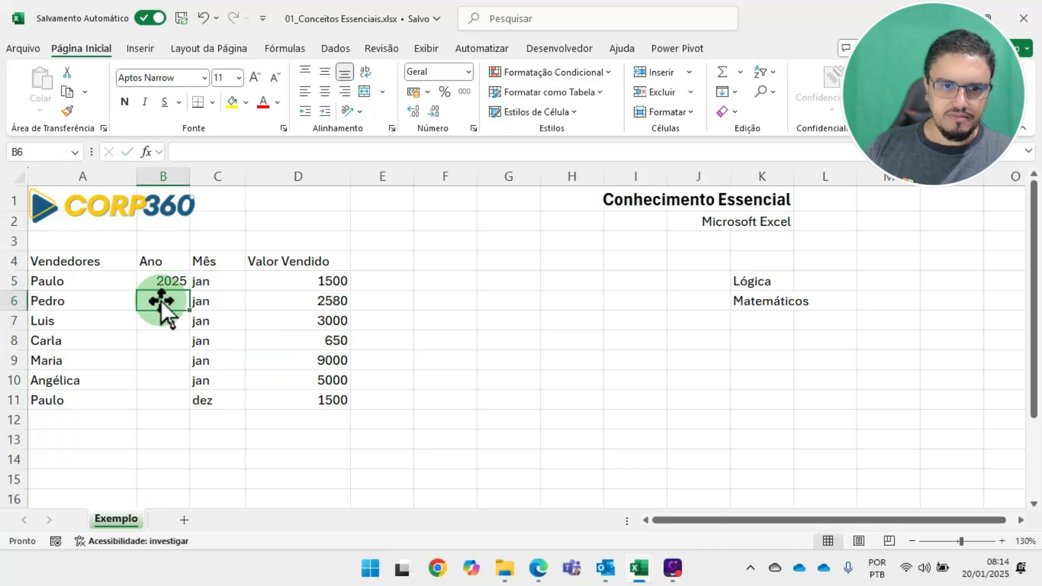
{"action": "left_click", "coordinate": [163, 279]}
{"action": "left_click_drag", "start_coordinate": [189, 290], "coordinate": [190, 386]}
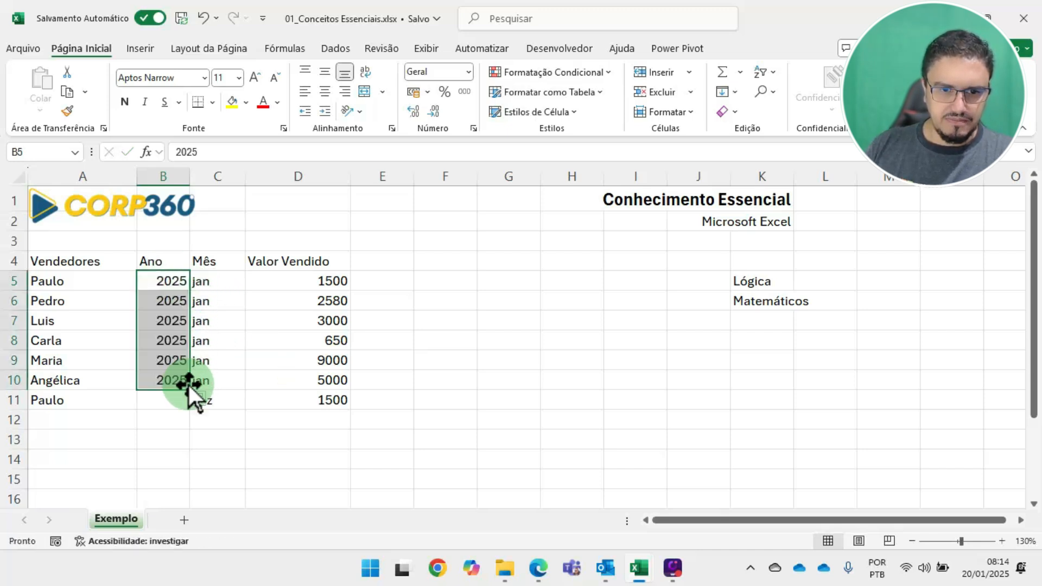
{"action": "left_click", "coordinate": [165, 401]}
{"action": "type", "text": "2024"}
{"action": "key", "text": "Return"}
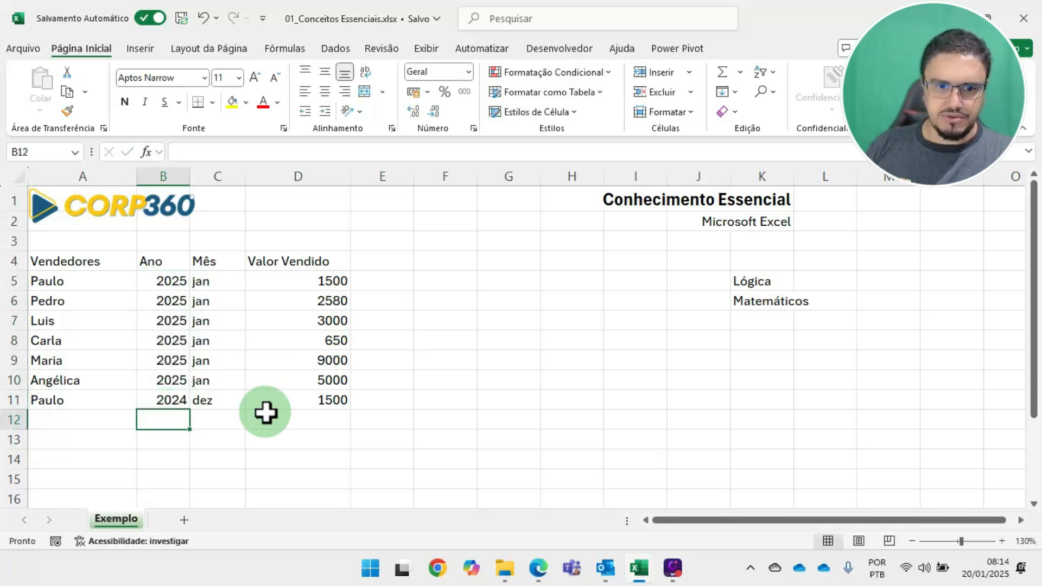
Add a record in row 12 for the salesperson named in A10, with Ano 2024 and Mês "dez"
{"action": "left_click", "coordinate": [212, 281]}
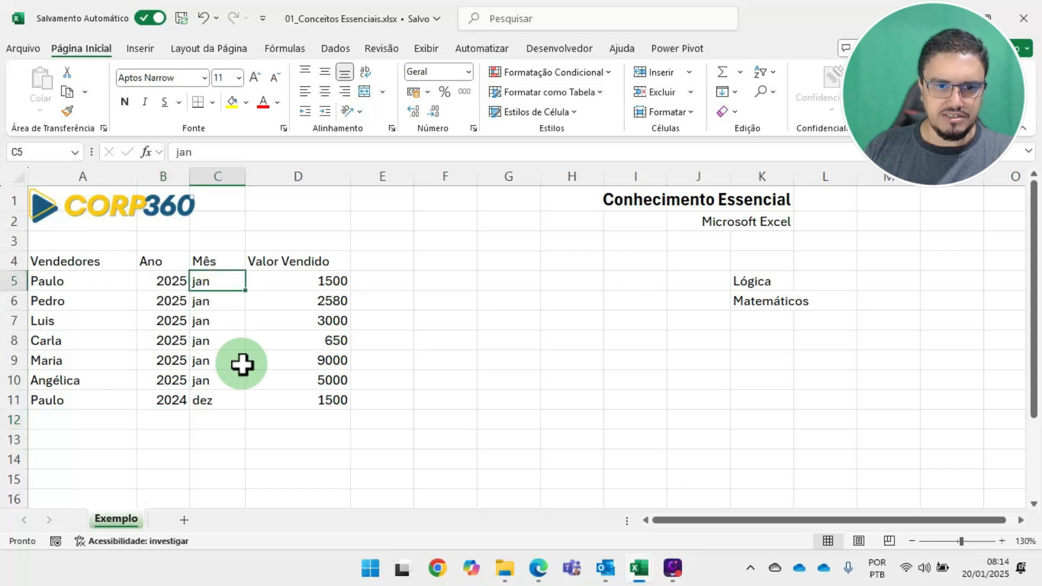
{"action": "left_click", "coordinate": [82, 421]}
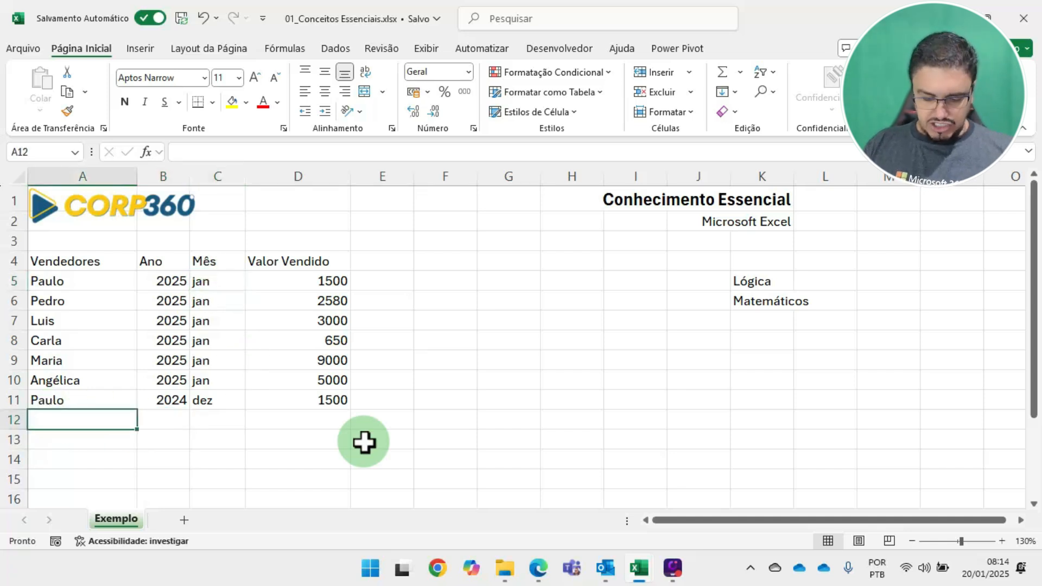
{"action": "type", "text": "Angé"}
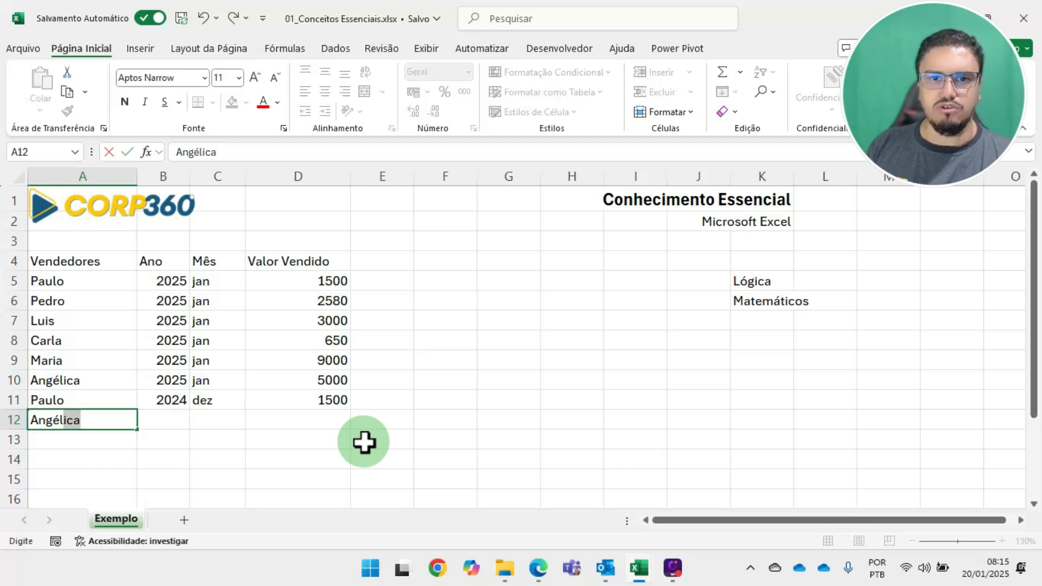
{"action": "key", "text": "Return"}
{"action": "key", "text": "Up"}
{"action": "key", "text": "Right"}
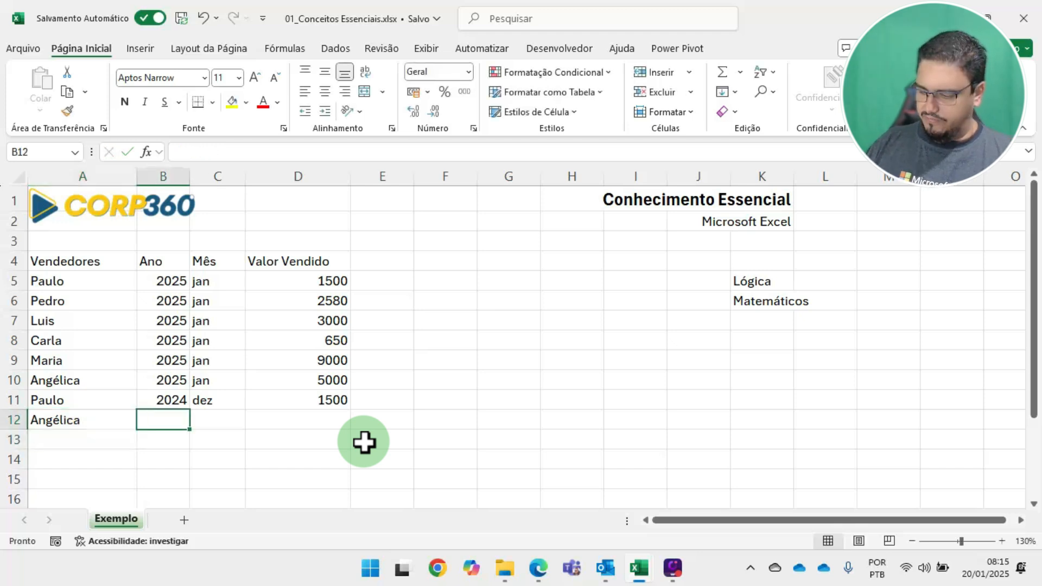
{"action": "type", "text": "2024"}
{"action": "key", "text": "Return"}
{"action": "key", "text": "Up"}
{"action": "key", "text": "Right"}
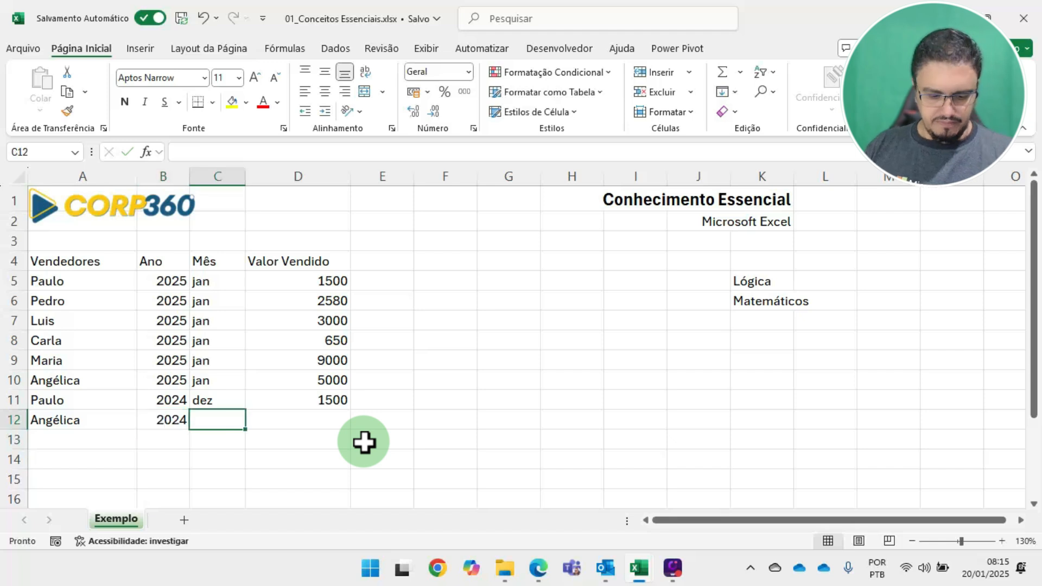
{"action": "type", "text": "dez"}
{"action": "key", "text": "Right"}
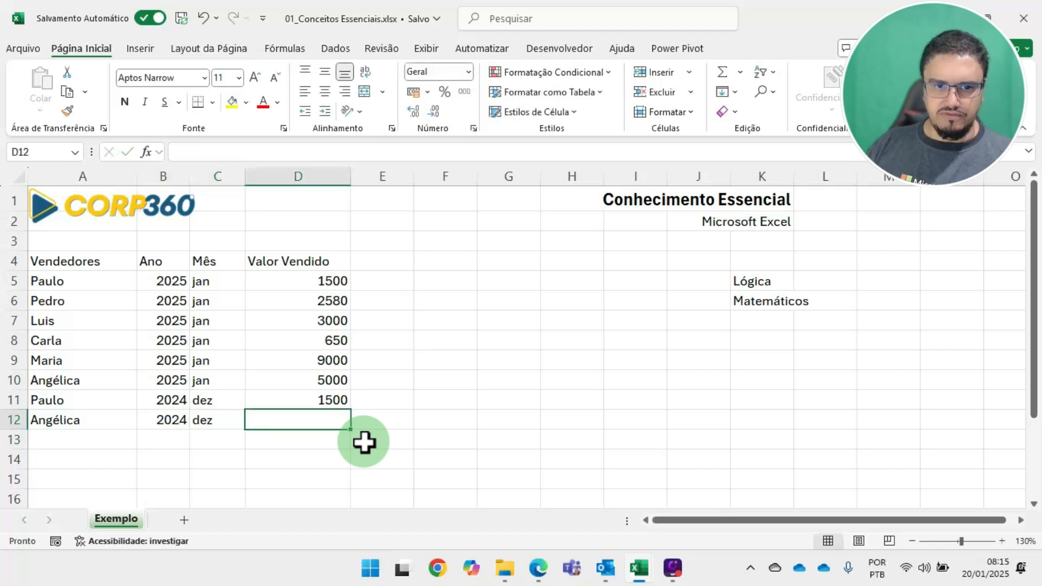
Set the Valor Vendido of the two 2024 records to 2100 in D11 and 6500 in D12
{"action": "key", "text": "Up"}
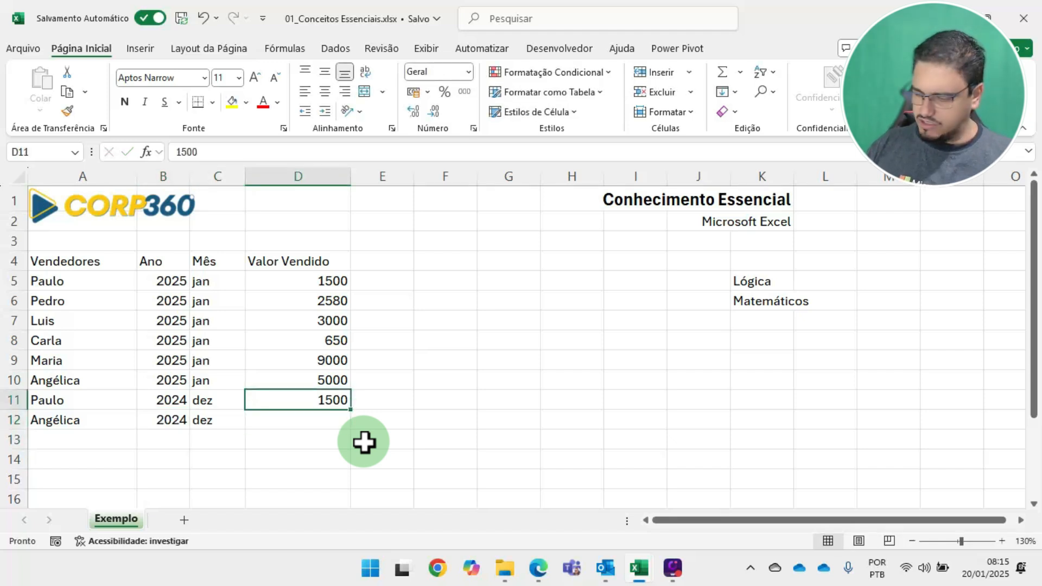
{"action": "type", "text": "2100"}
{"action": "key", "text": "Return"}
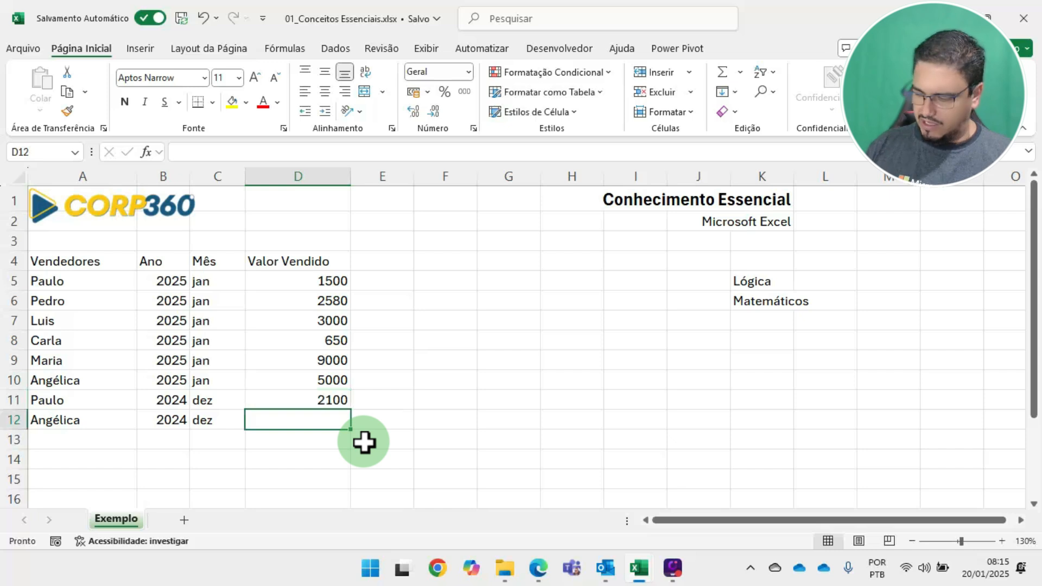
{"action": "type", "text": "6500"}
{"action": "key", "text": "Return"}
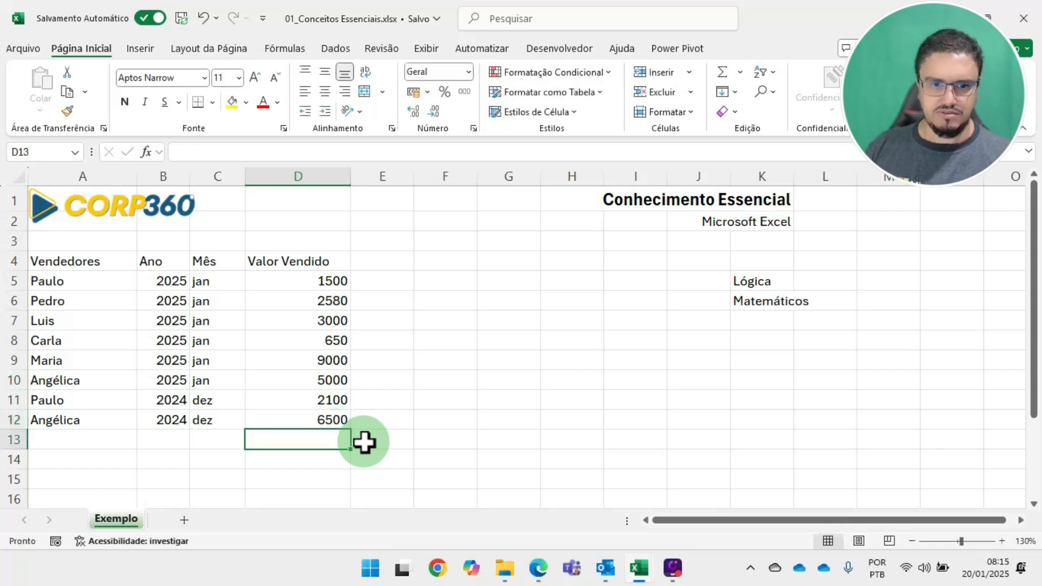
{"action": "key", "text": "Up"}
{"action": "key", "text": "Up"}
{"action": "key", "text": "Up"}
{"action": "key", "text": "Up"}
{"action": "key", "text": "Up"}
{"action": "key", "text": "Up"}
{"action": "key", "text": "Up"}
{"action": "key", "text": "Down"}
{"action": "key", "text": "Down"}
{"action": "key", "text": "Down"}
{"action": "key", "text": "Down"}
{"action": "key", "text": "Down"}
{"action": "key", "text": "Down"}
{"action": "key", "text": "Down"}
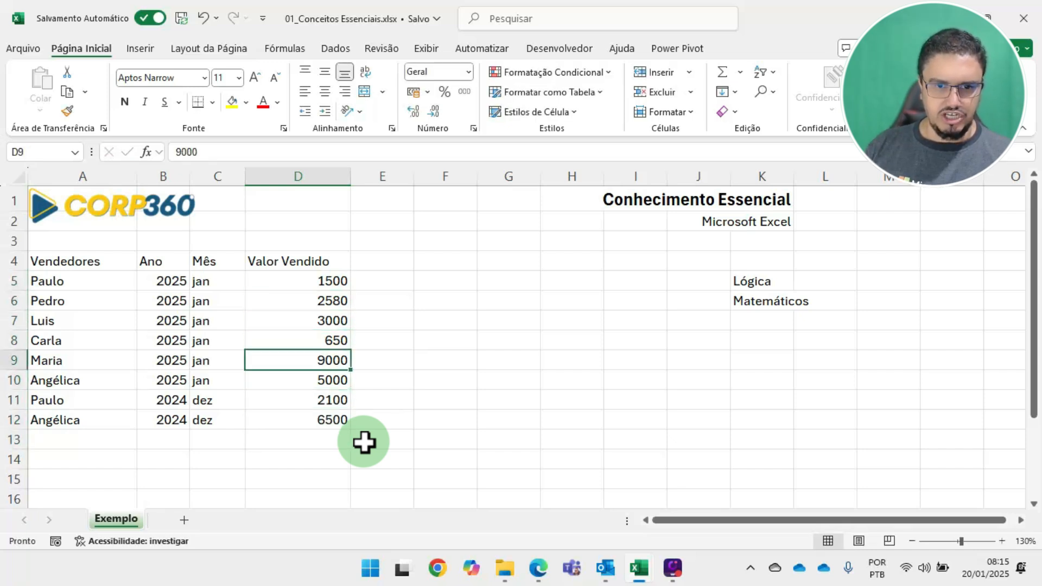
{"action": "key", "text": "Left"}
{"action": "key", "text": "Left"}
{"action": "key", "text": "Right"}
{"action": "key", "text": "Right"}
{"action": "key", "text": "Left"}
{"action": "key", "text": "Left"}
{"action": "key", "text": "Left"}
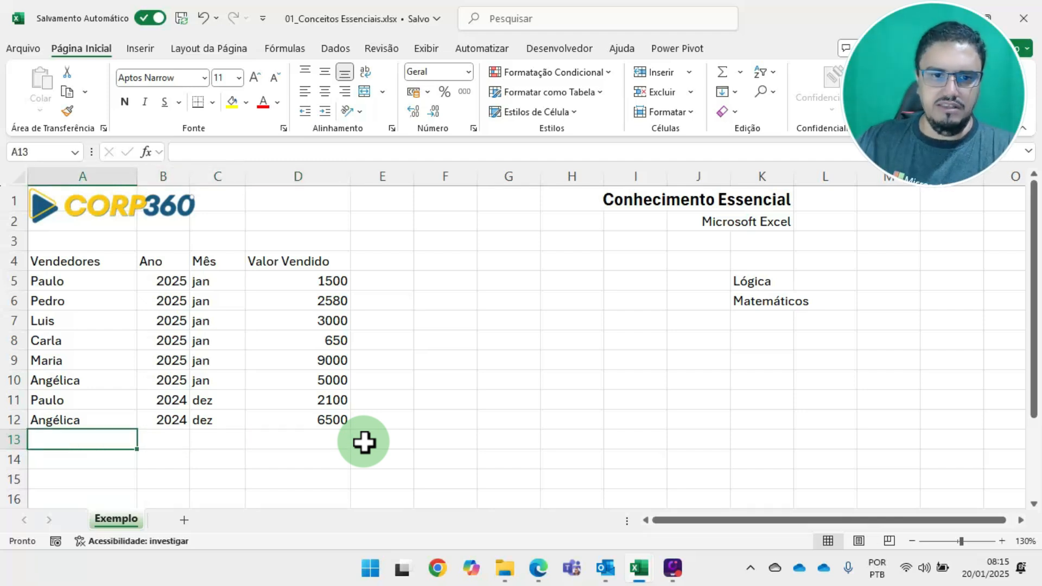
Examine the Vendedores column and the table's header cells Vendedores, Ano, Mês and Valor Vendido
{"action": "left_click_drag", "start_coordinate": [65, 256], "coordinate": [70, 402]}
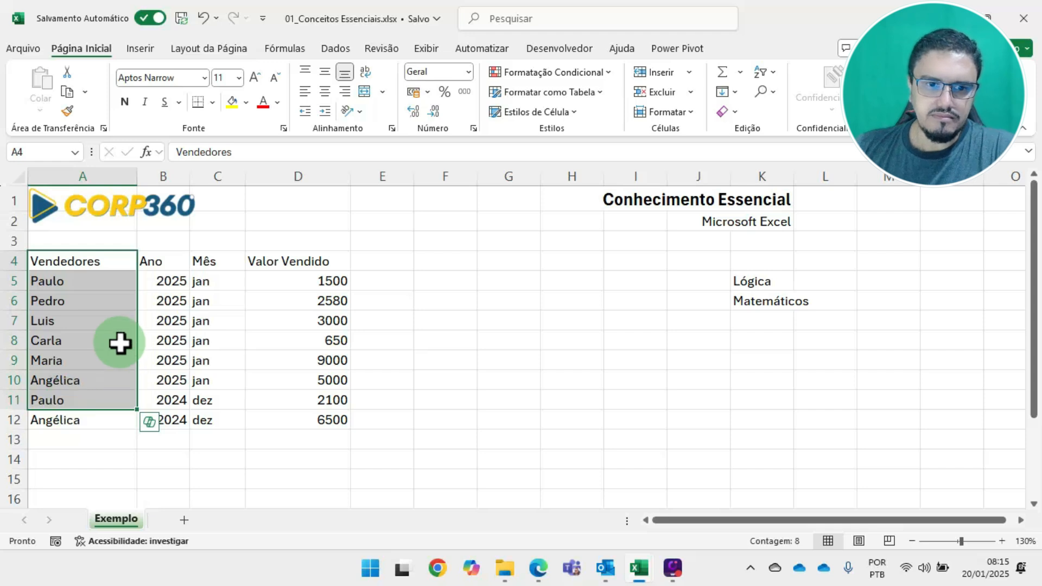
{"action": "left_click", "coordinate": [76, 262]}
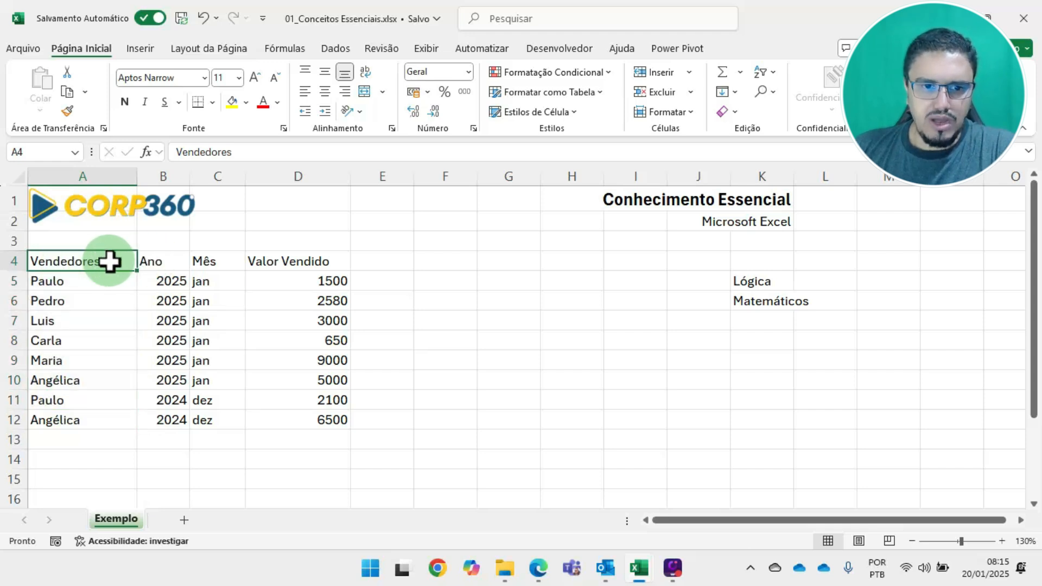
{"action": "left_click", "coordinate": [162, 261]}
{"action": "left_click", "coordinate": [223, 261]}
{"action": "left_click", "coordinate": [290, 260]}
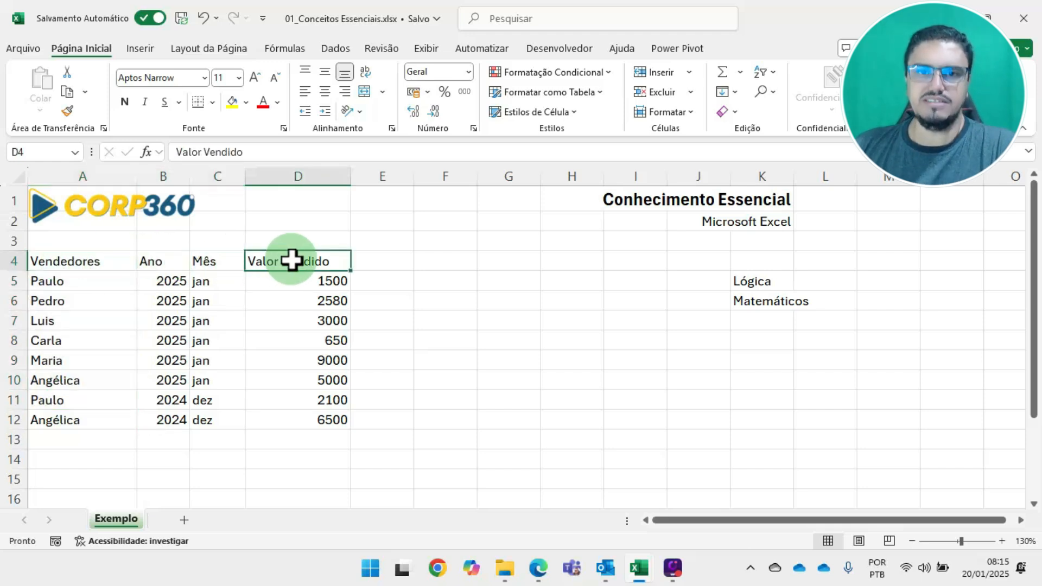
{"action": "left_click", "coordinate": [82, 261]}
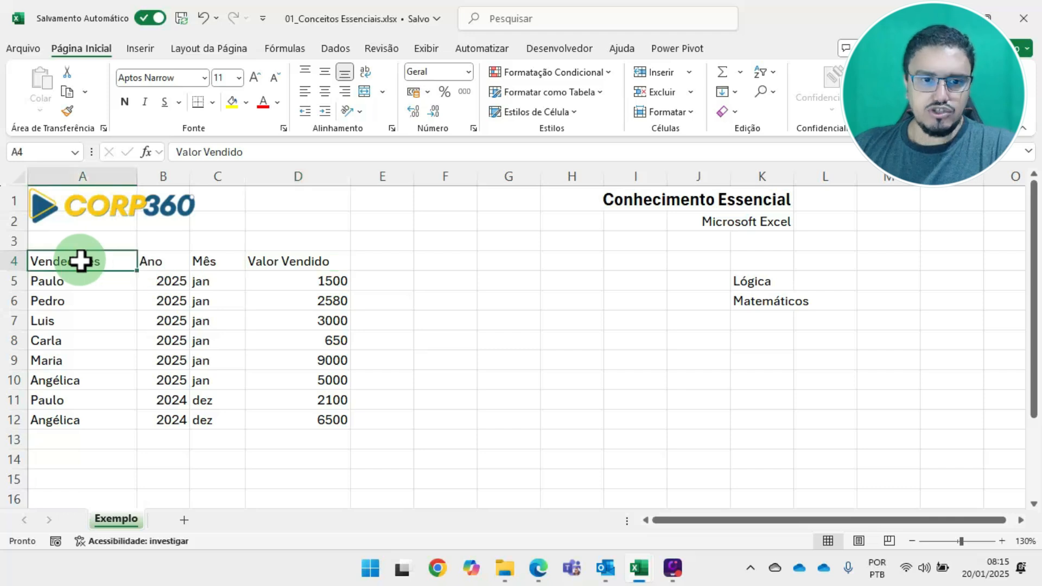
{"action": "left_click", "coordinate": [152, 261]}
{"action": "left_click", "coordinate": [98, 265]}
{"action": "left_click", "coordinate": [158, 261]}
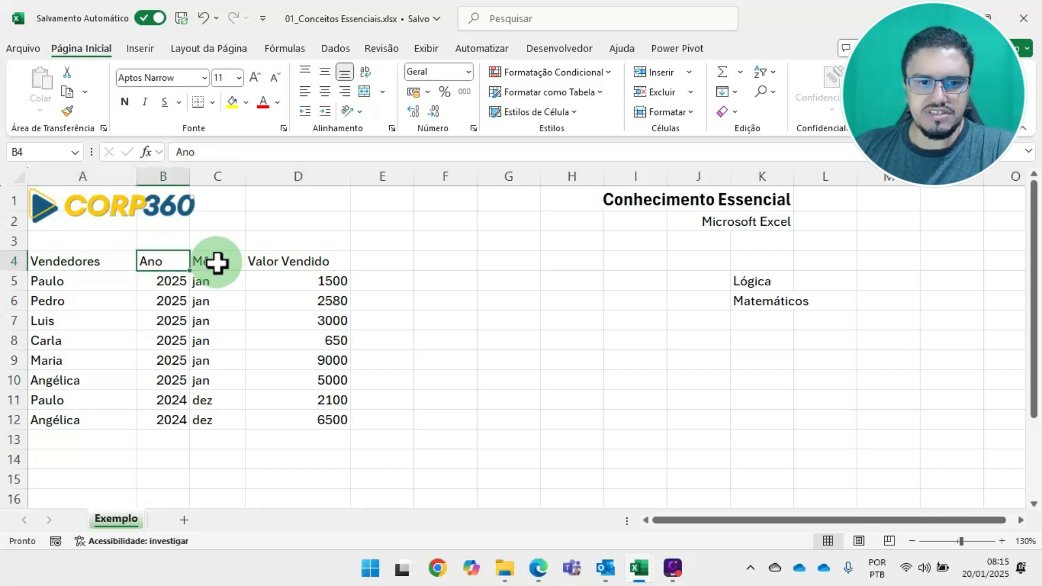
{"action": "left_click", "coordinate": [217, 263]}
{"action": "left_click", "coordinate": [288, 264]}
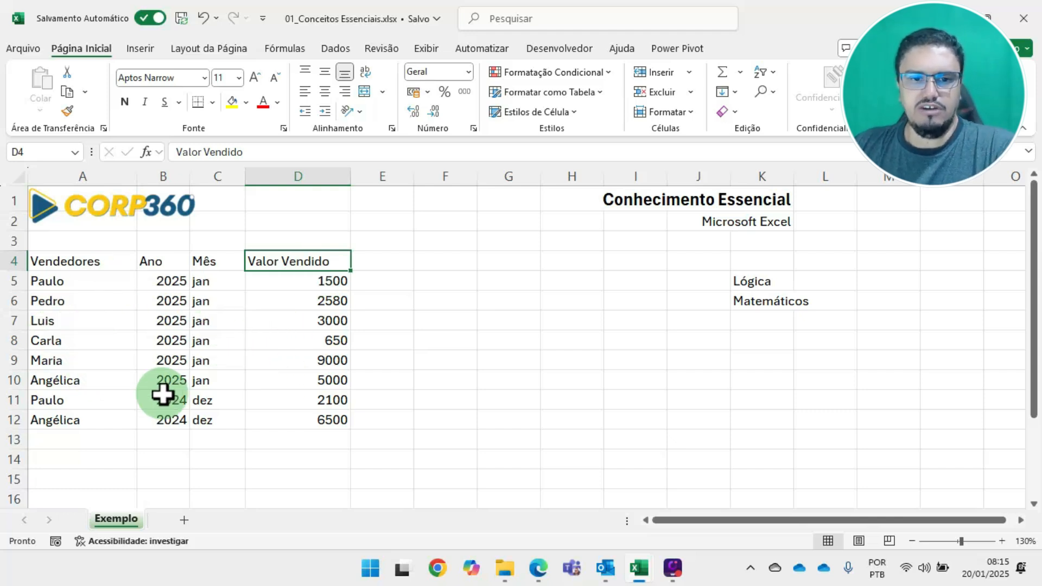
Examine the Valor Vendido figures in D5:D12 by salesperson and by year, plus the Ano column and the Lógica note in K5
{"action": "left_click_drag", "start_coordinate": [308, 278], "coordinate": [338, 436]}
{"action": "left_click_drag", "start_coordinate": [321, 284], "coordinate": [325, 422]}
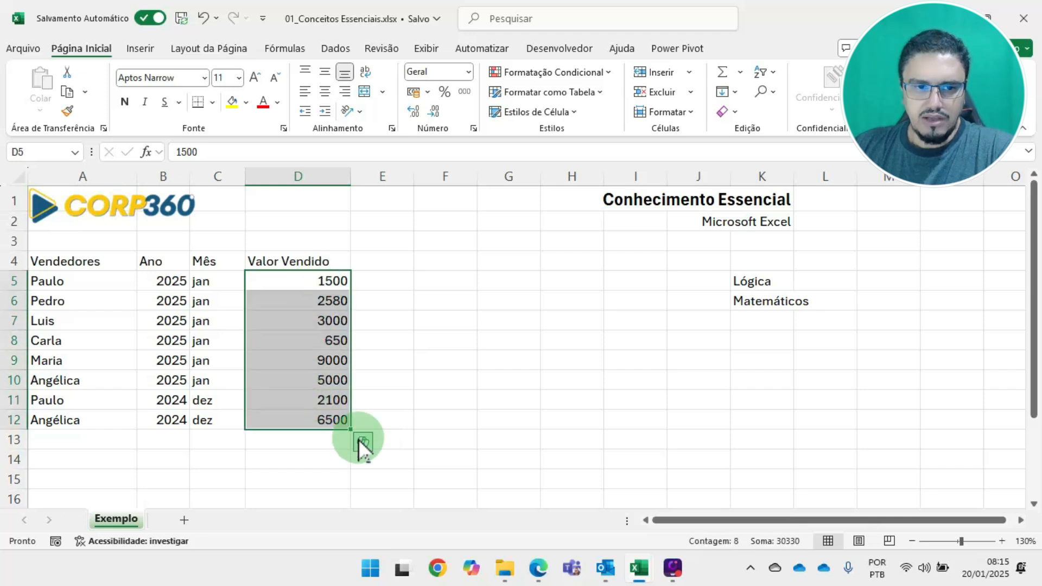
{"action": "left_click", "coordinate": [51, 278]}
{"action": "left_click", "coordinate": [291, 278]}
{"action": "left_click", "coordinate": [343, 400], "text": "ctrl"}
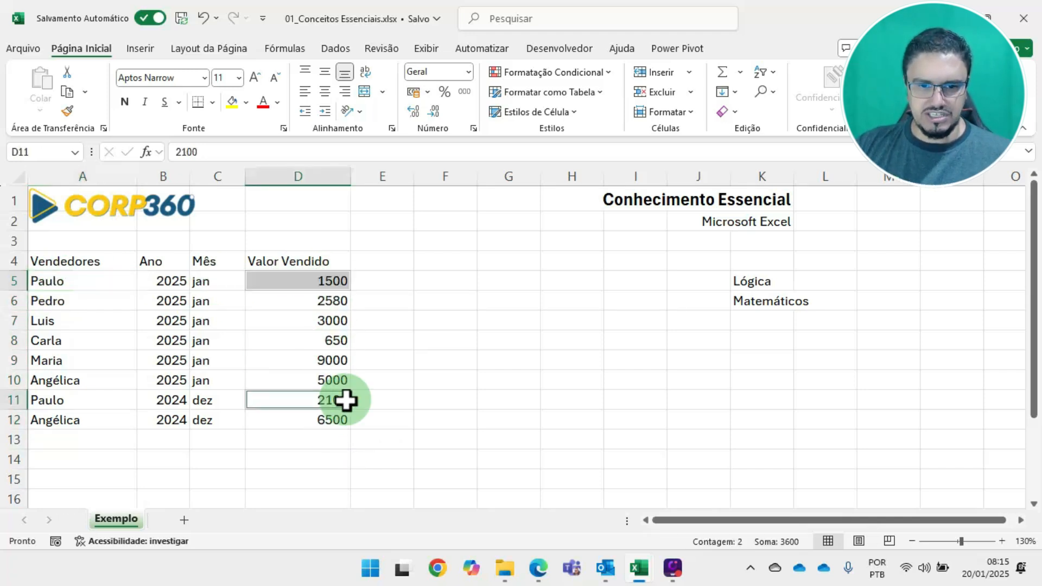
{"action": "left_click", "coordinate": [279, 342]}
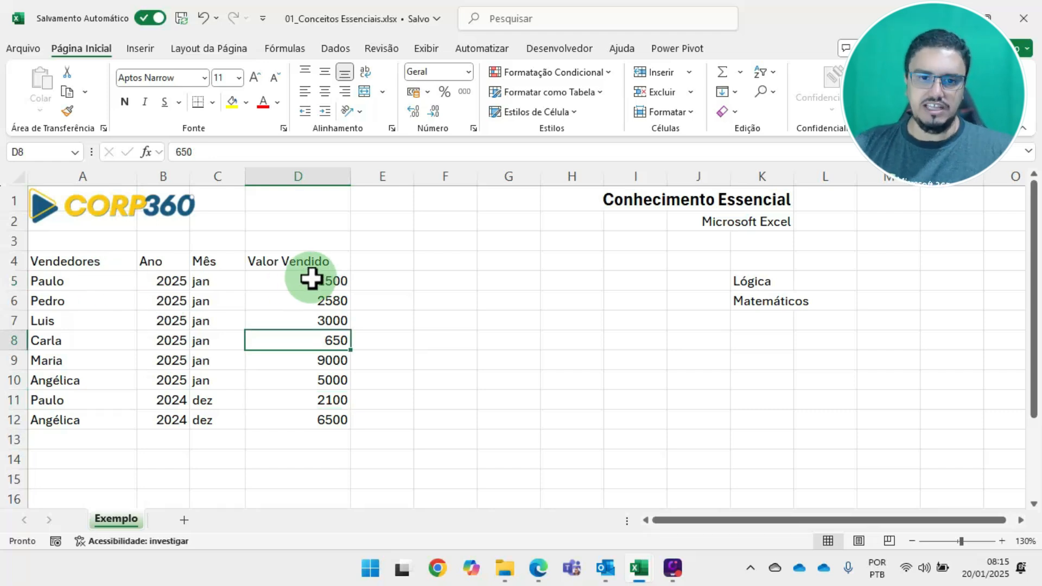
{"action": "left_click_drag", "start_coordinate": [311, 279], "coordinate": [324, 377]}
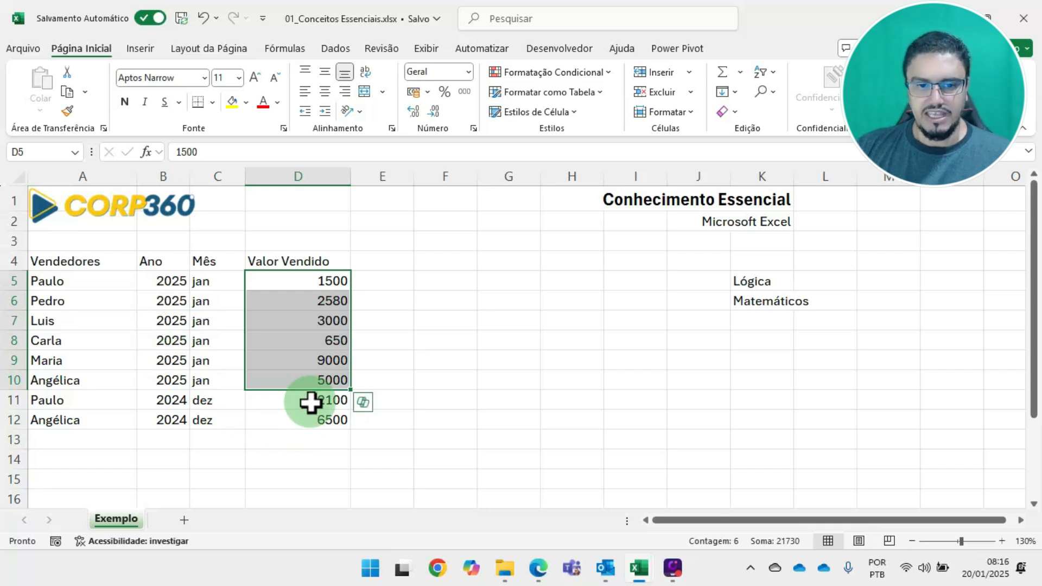
{"action": "left_click_drag", "start_coordinate": [318, 400], "coordinate": [318, 414]}
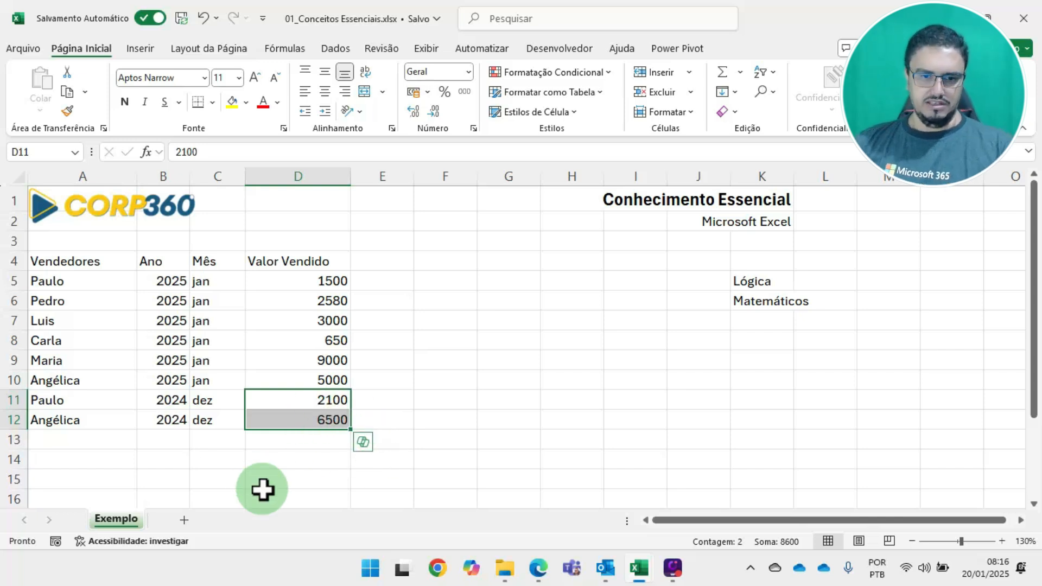
{"action": "left_click", "coordinate": [299, 361]}
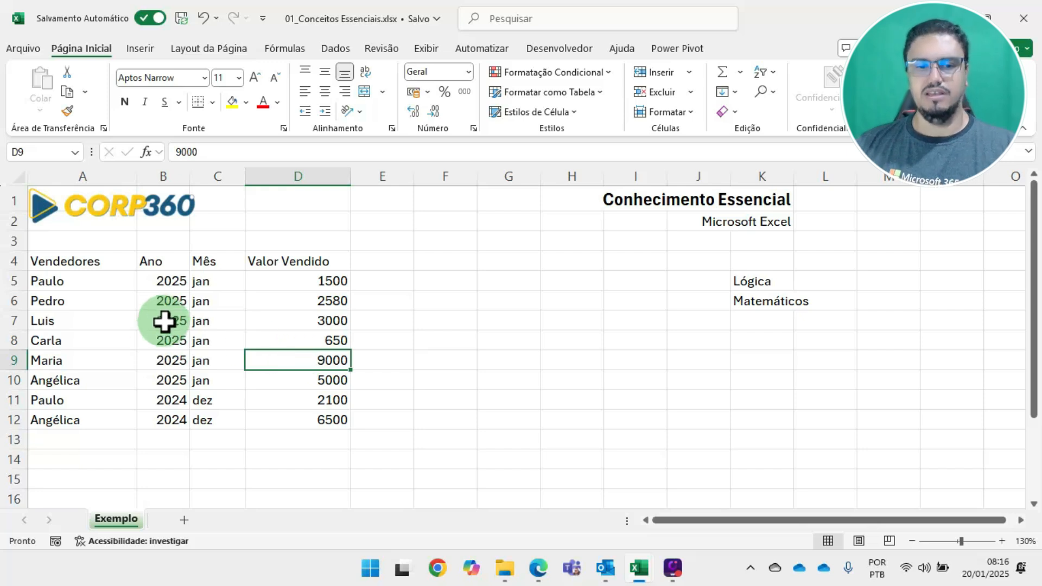
{"action": "left_click", "coordinate": [164, 299]}
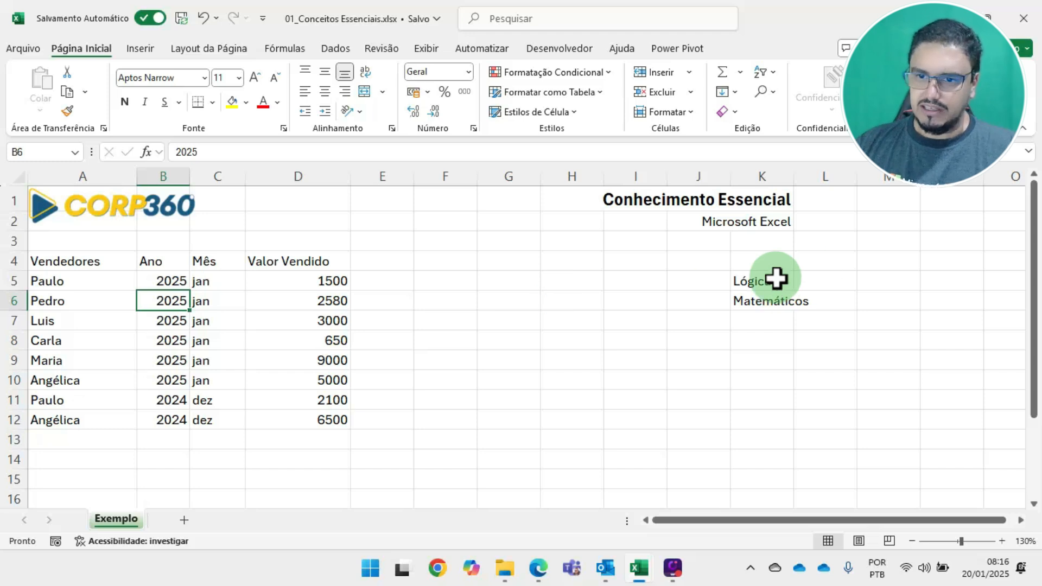
{"action": "left_click", "coordinate": [757, 280]}
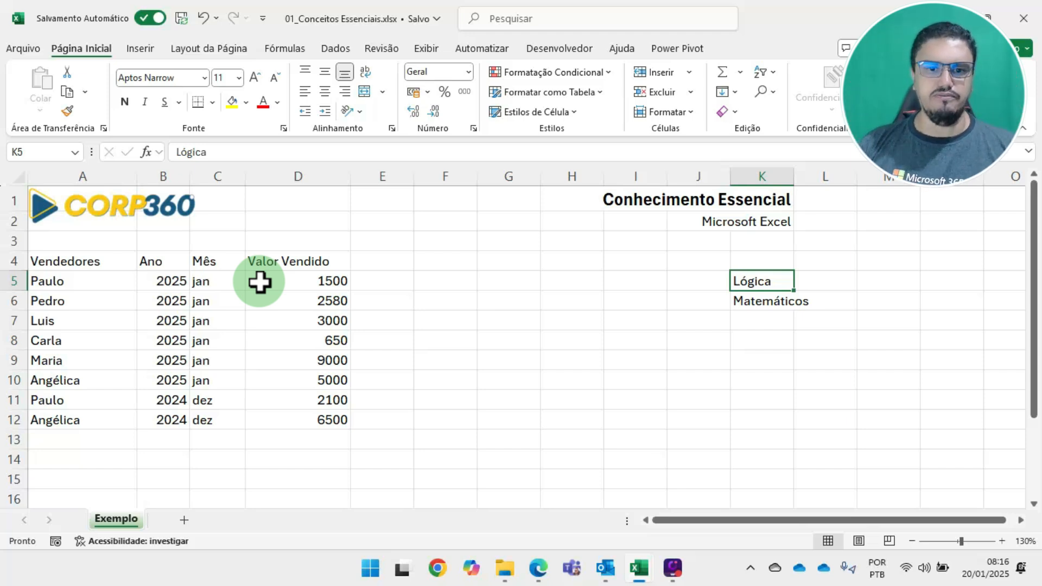
Change the Mês entry in C5 to "janeiro" and compare it with the "jan" entries below it
{"action": "double_click", "coordinate": [210, 279]}
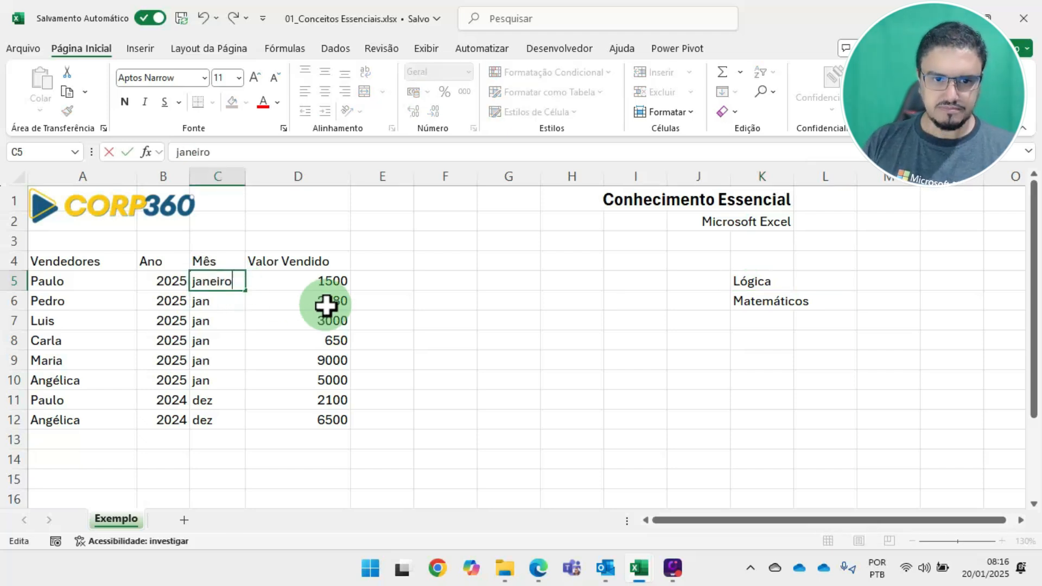
{"action": "key", "text": "Return"}
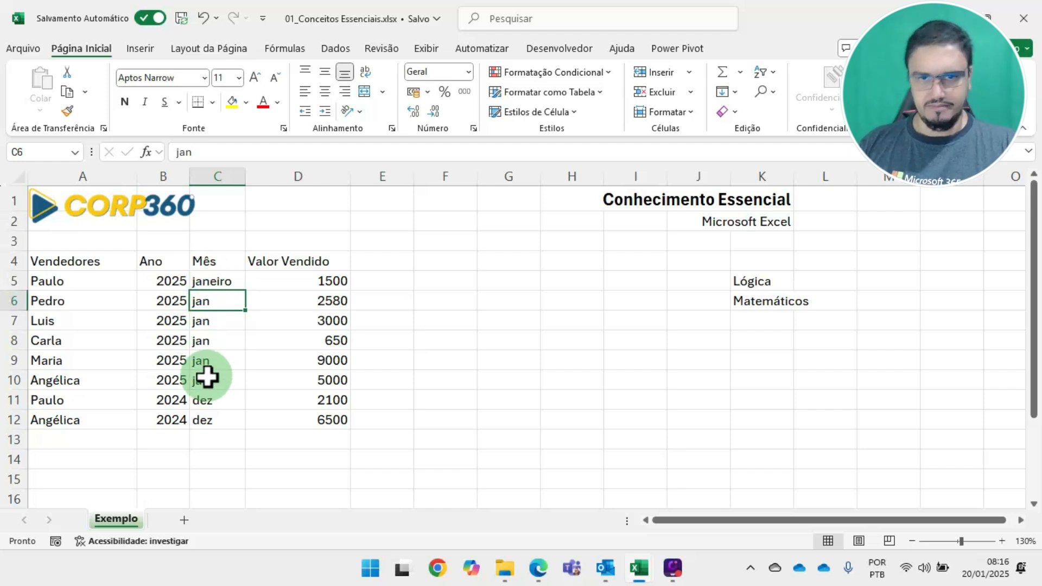
{"action": "left_click_drag", "start_coordinate": [211, 286], "coordinate": [208, 348]}
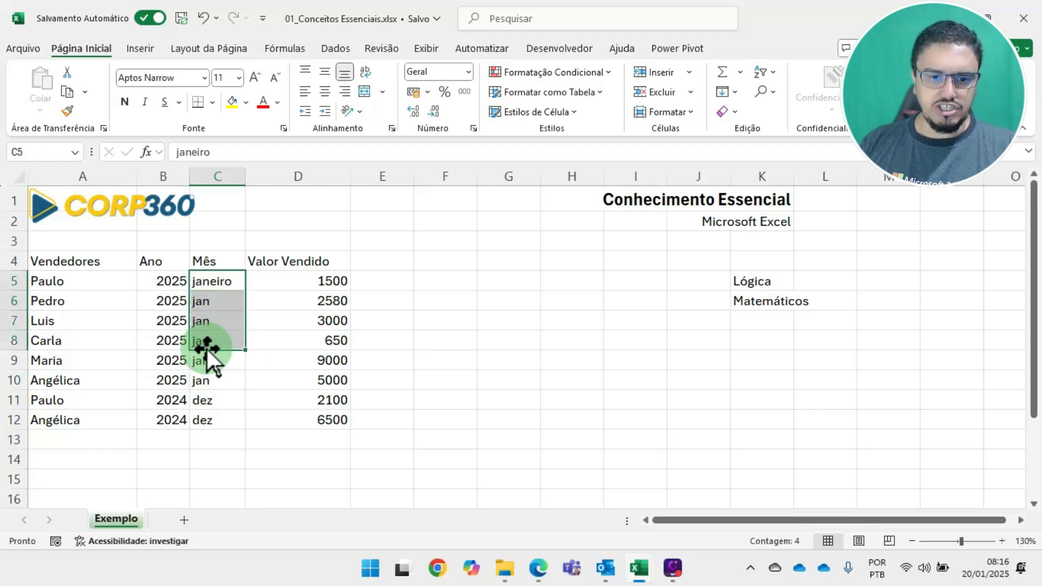
{"action": "left_click", "coordinate": [216, 281]}
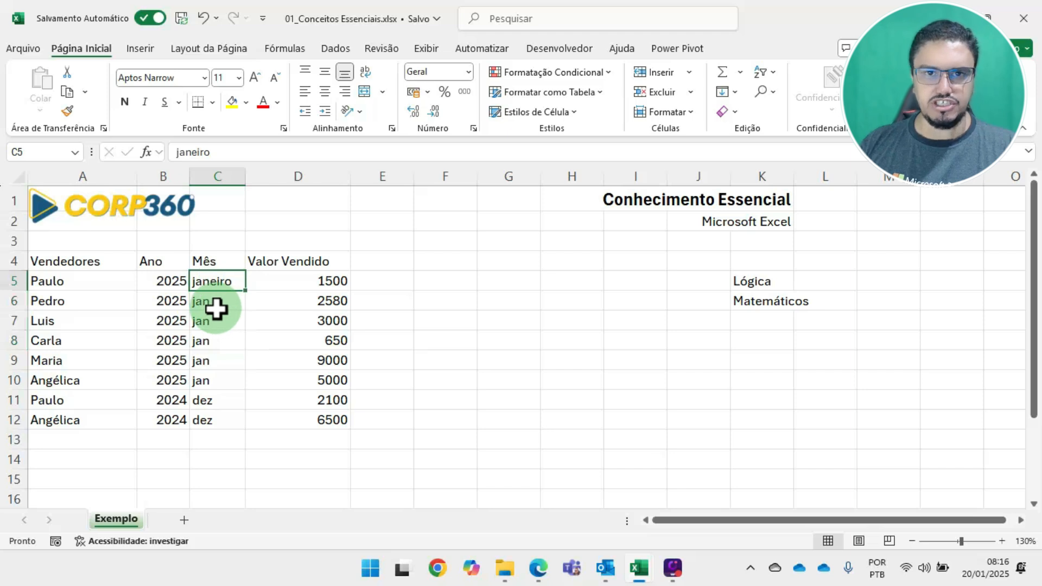
{"action": "left_click_drag", "start_coordinate": [217, 300], "coordinate": [215, 386]}
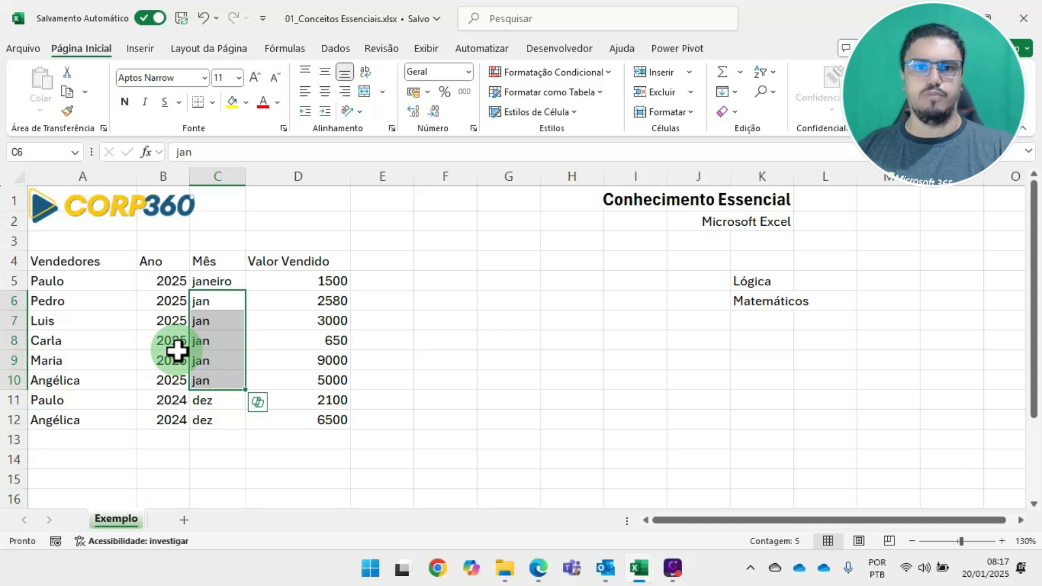
Examine the table's header row and columns, the empty header cells E4 to H4, and the blank record row 13
{"action": "left_click", "coordinate": [303, 282]}
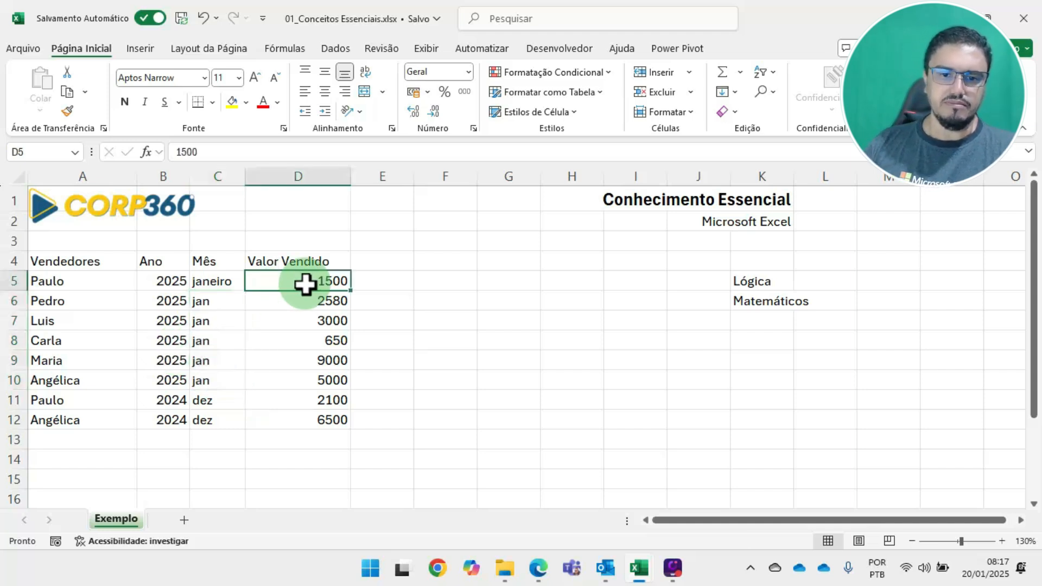
{"action": "left_click_drag", "start_coordinate": [89, 263], "coordinate": [342, 263]}
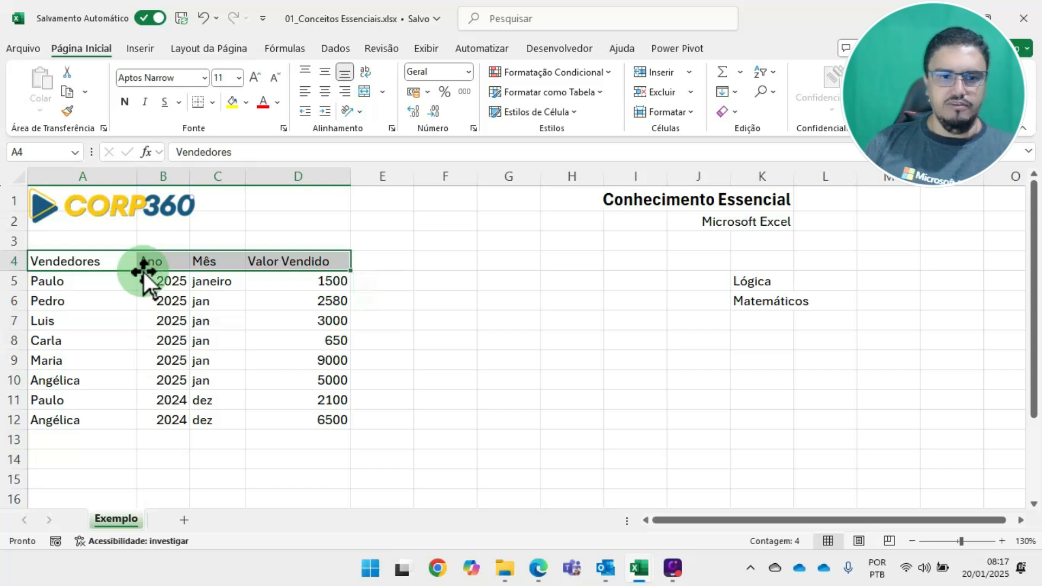
{"action": "left_click_drag", "start_coordinate": [81, 261], "coordinate": [69, 416]}
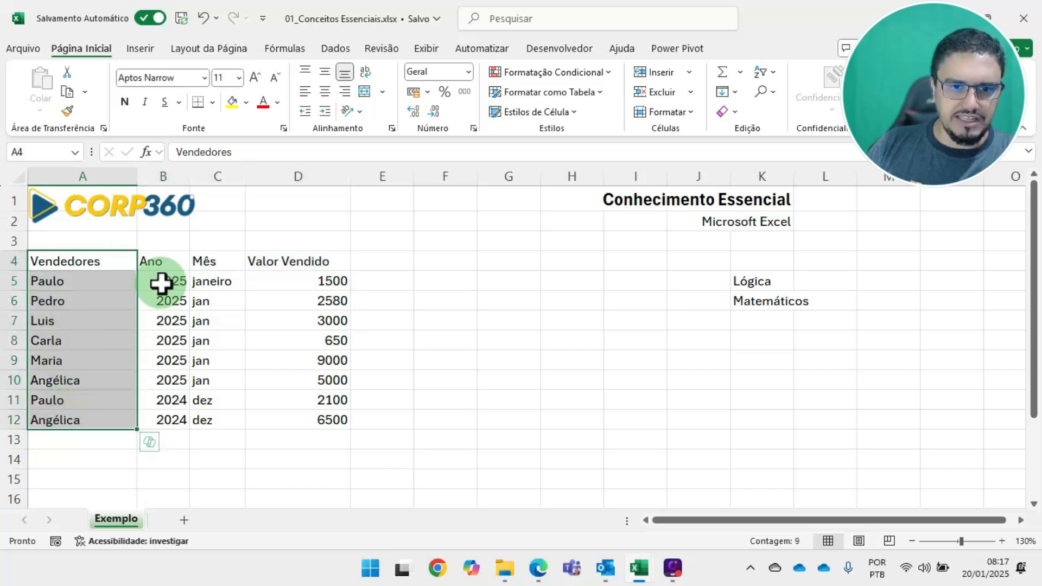
{"action": "left_click_drag", "start_coordinate": [162, 263], "coordinate": [168, 405]}
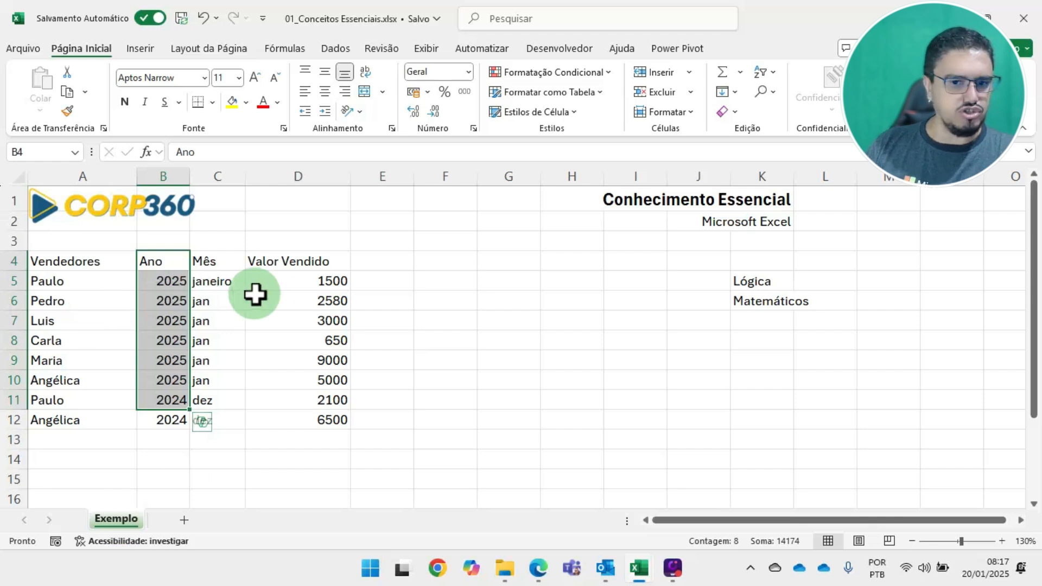
{"action": "left_click", "coordinate": [207, 258]}
{"action": "left_click", "coordinate": [378, 260]}
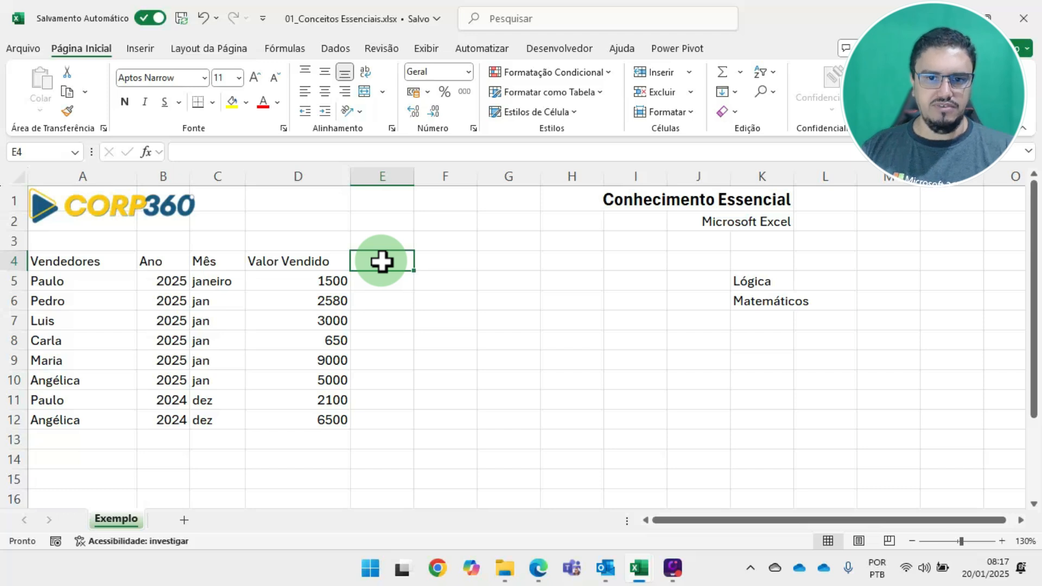
{"action": "left_click", "coordinate": [452, 264]}
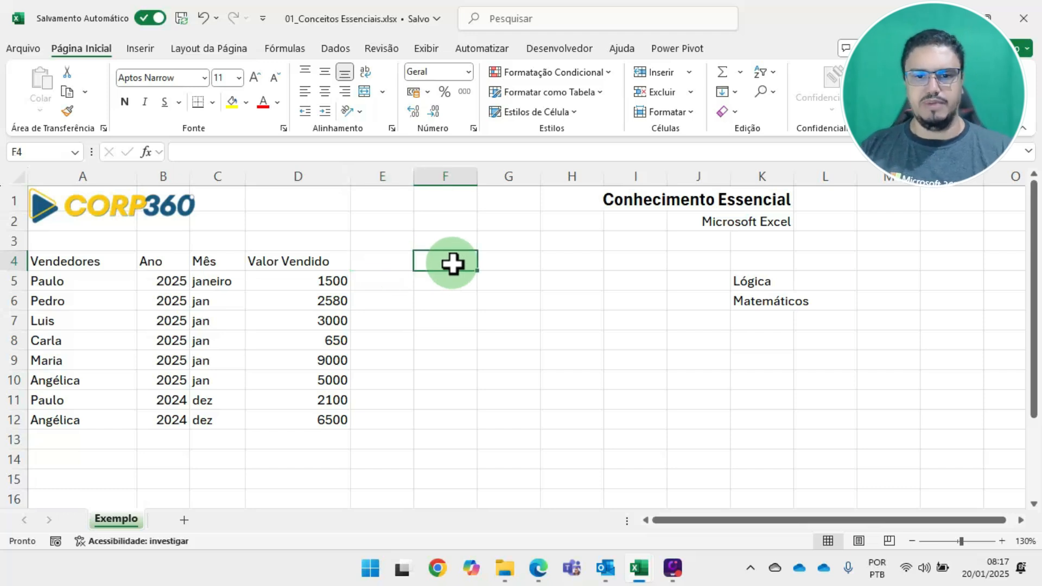
{"action": "left_click", "coordinate": [510, 260]}
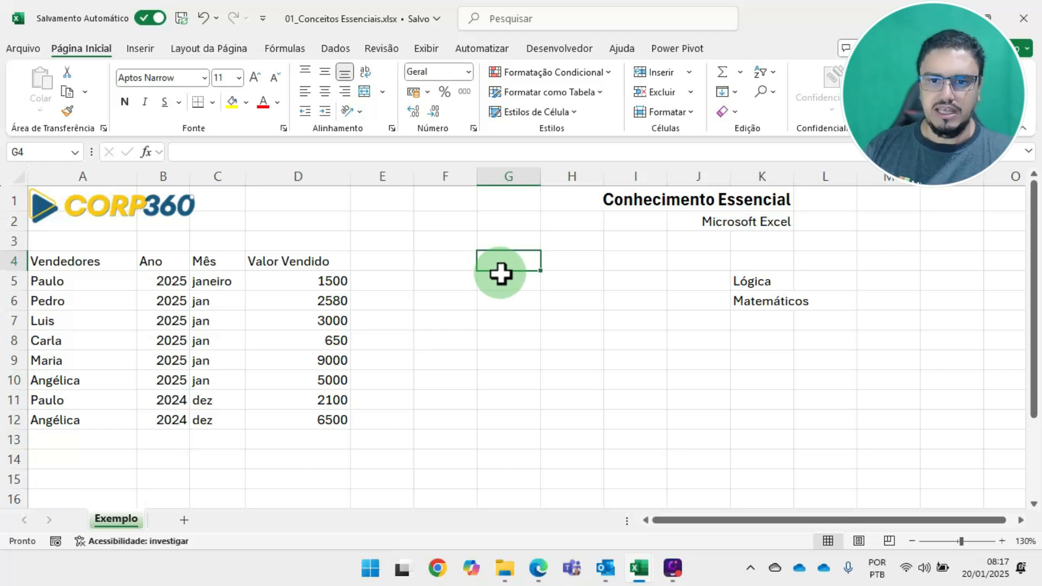
{"action": "left_click", "coordinate": [582, 259]}
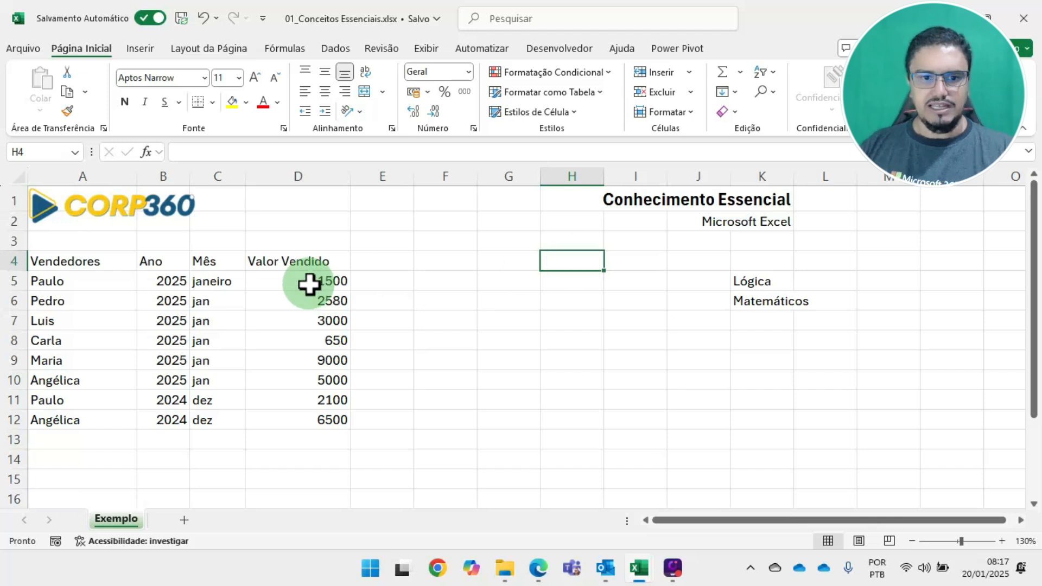
{"action": "left_click_drag", "start_coordinate": [84, 263], "coordinate": [506, 268]}
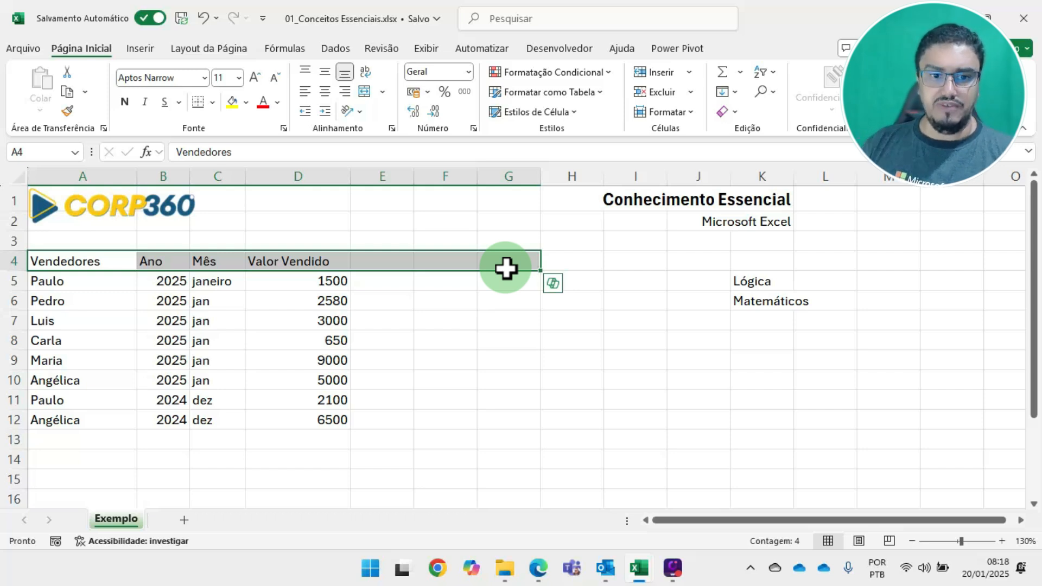
{"action": "left_click", "coordinate": [130, 439]}
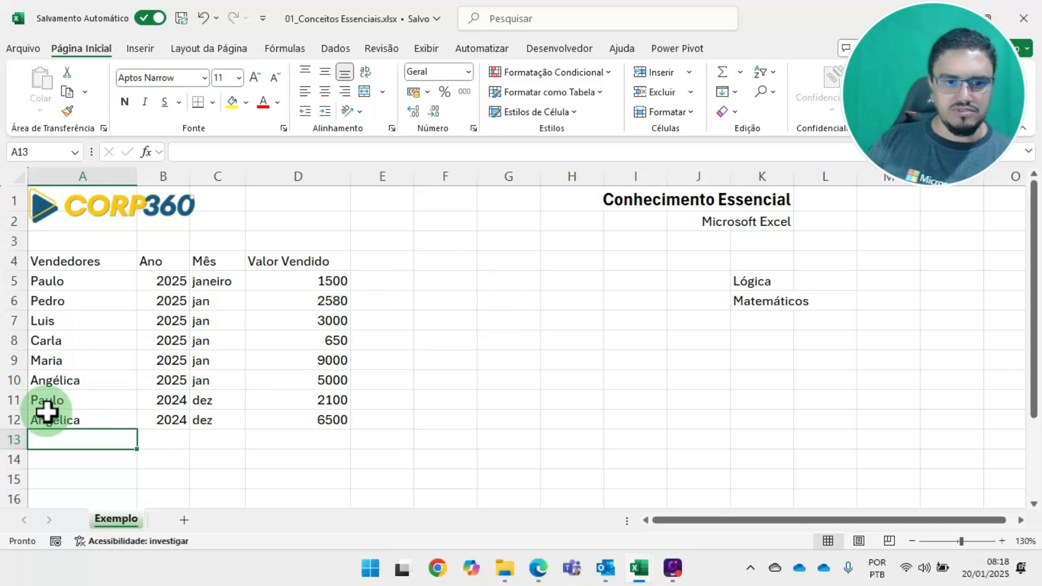
{"action": "left_click_drag", "start_coordinate": [65, 439], "coordinate": [341, 441]}
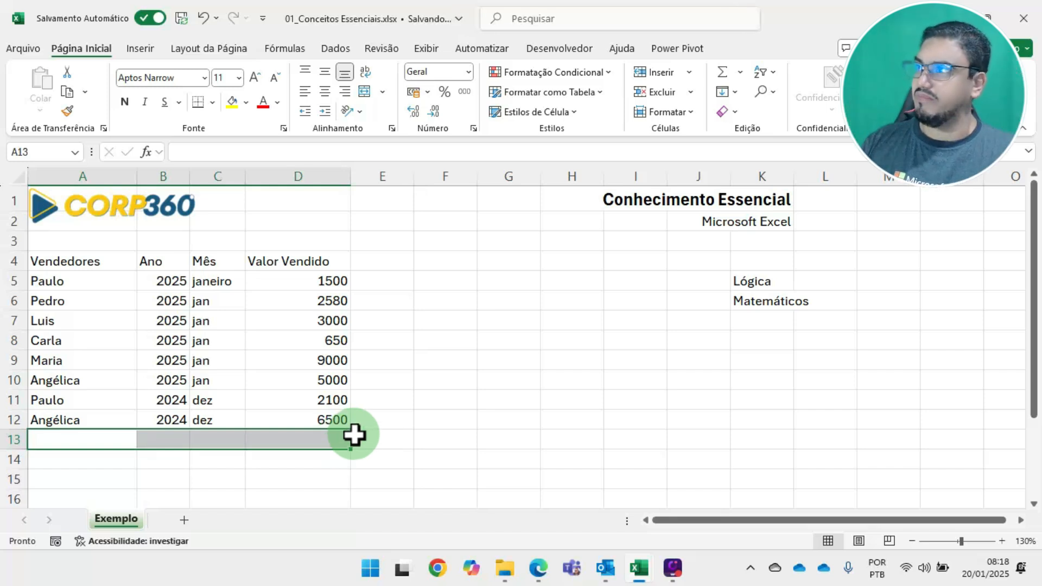
{"action": "left_click", "coordinate": [329, 363]}
{"action": "left_click", "coordinate": [309, 265]}
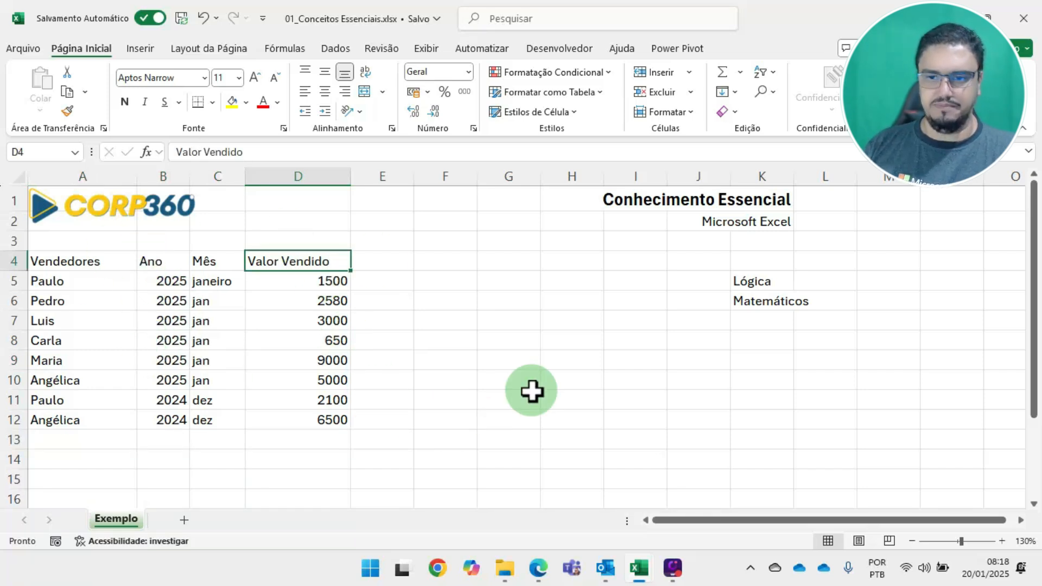
Enter the label "Total Vendido" in H7 and widen column H to fit it
{"action": "left_click", "coordinate": [582, 302]}
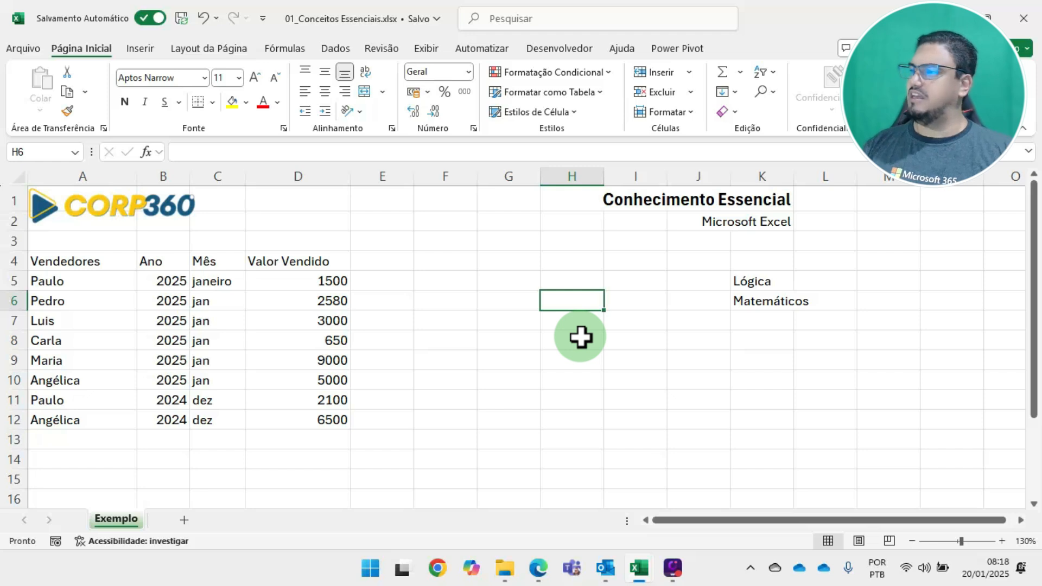
{"action": "left_click", "coordinate": [568, 322]}
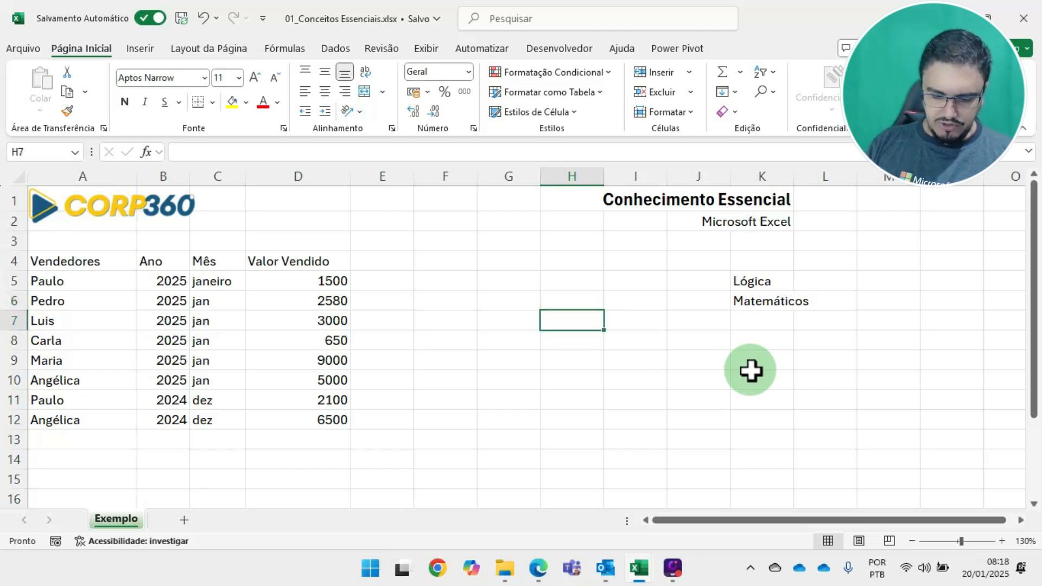
{"action": "type", "text": "Total V"}
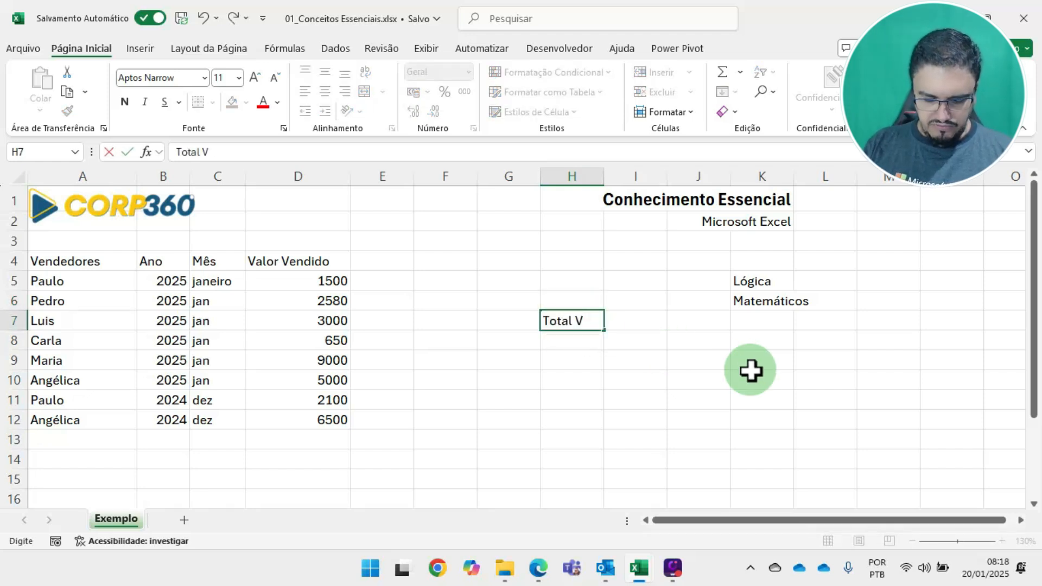
{"action": "type", "text": "endido"}
{"action": "key", "text": "Tab"}
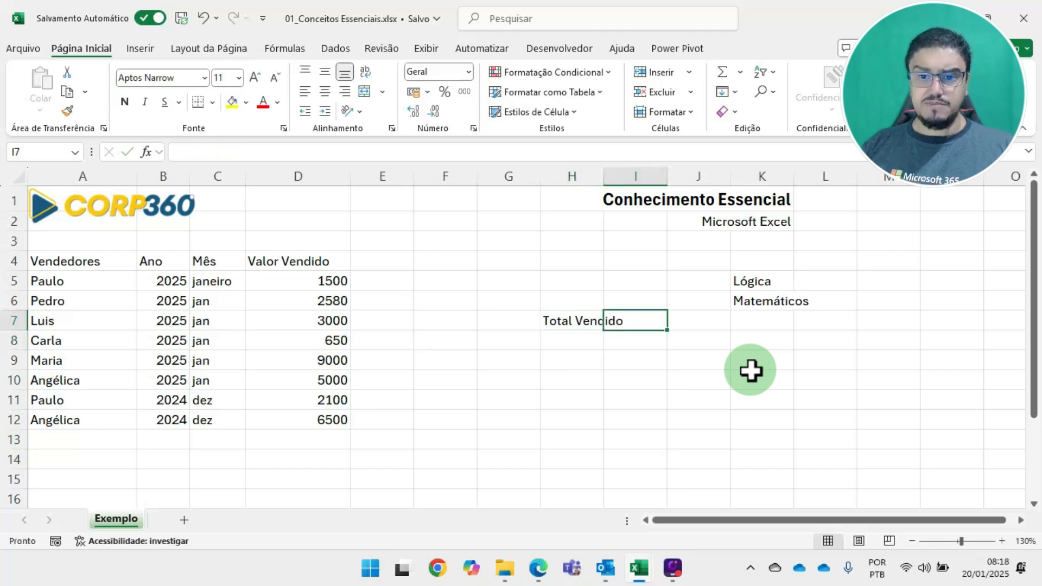
{"action": "left_click_drag", "start_coordinate": [604, 172], "coordinate": [639, 171]}
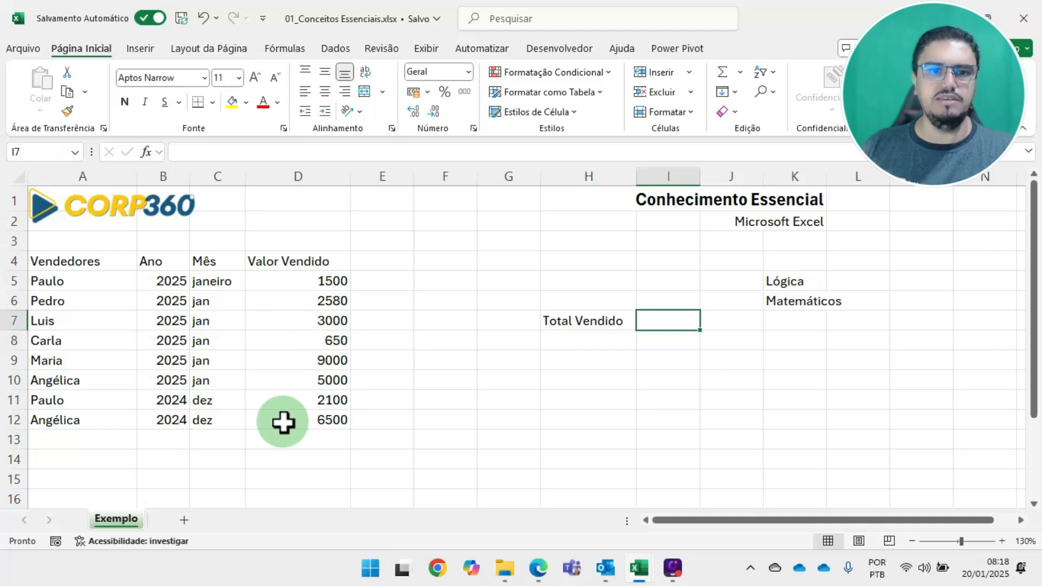
{"action": "type", "text": "="}
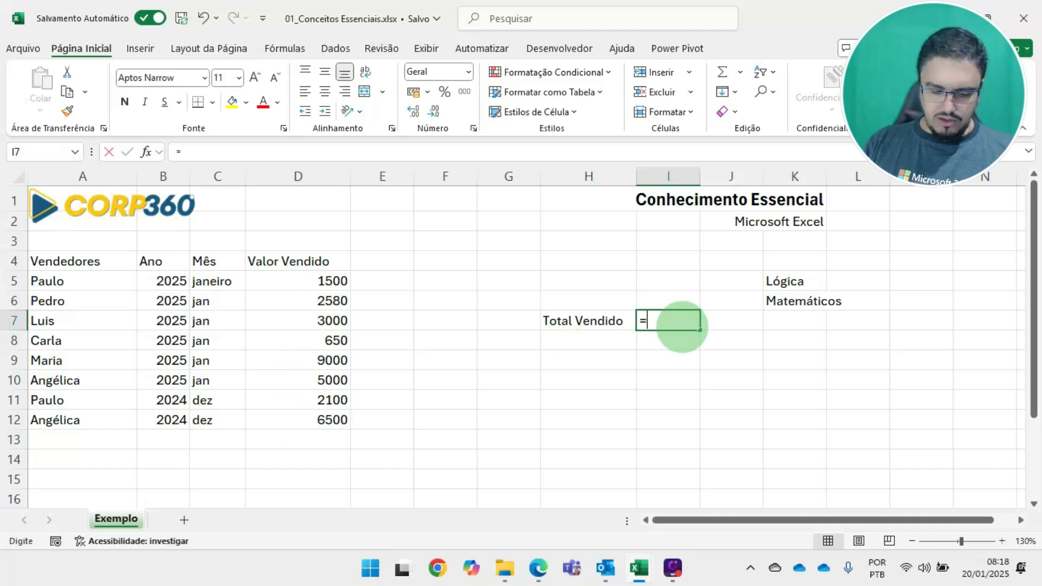
{"action": "type", "text": "soma"}
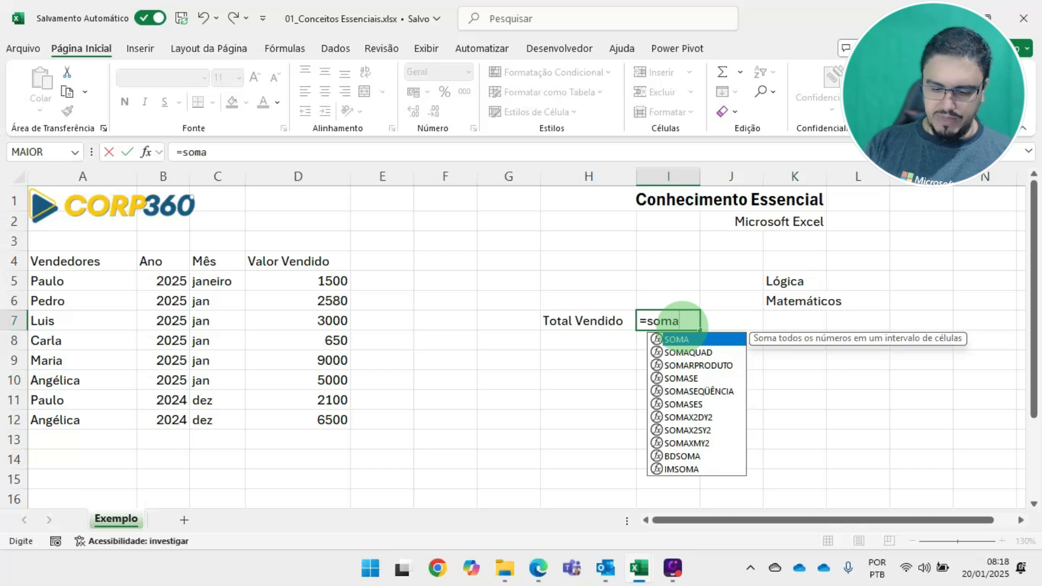
{"action": "type", "text": "("}
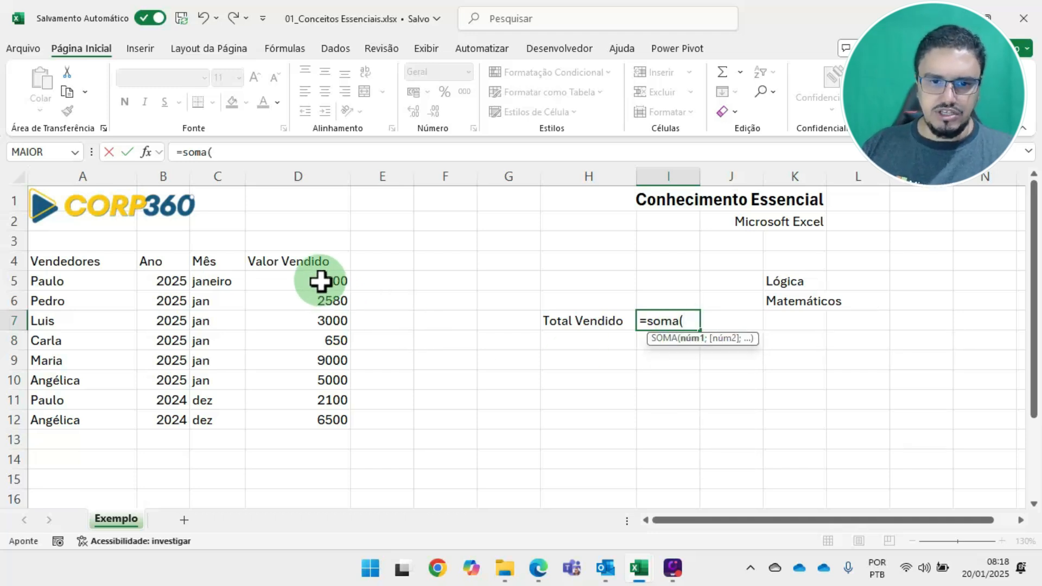
{"action": "left_click_drag", "start_coordinate": [321, 280], "coordinate": [320, 423]}
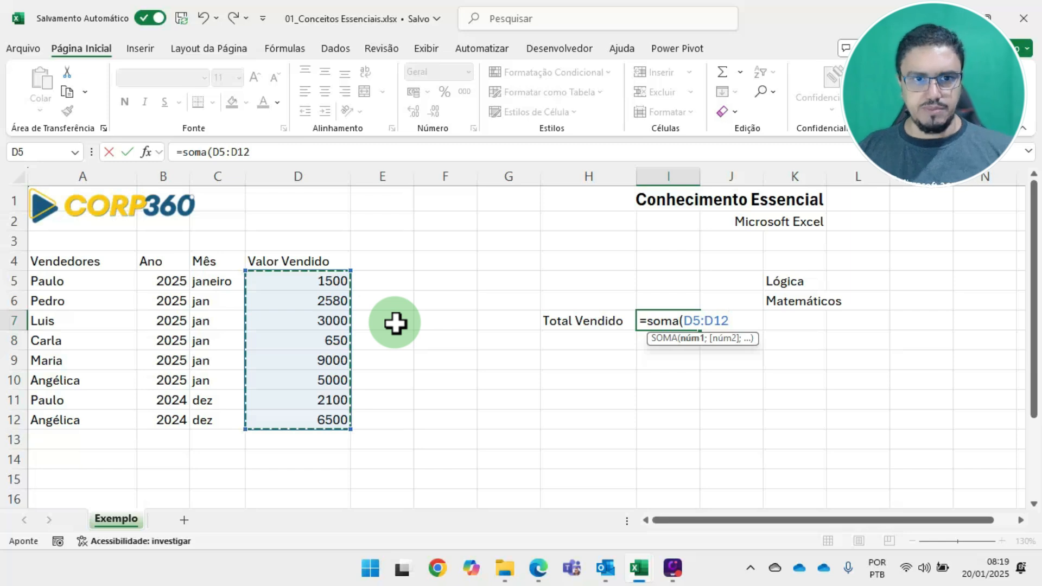
{"action": "type", "text": ")"}
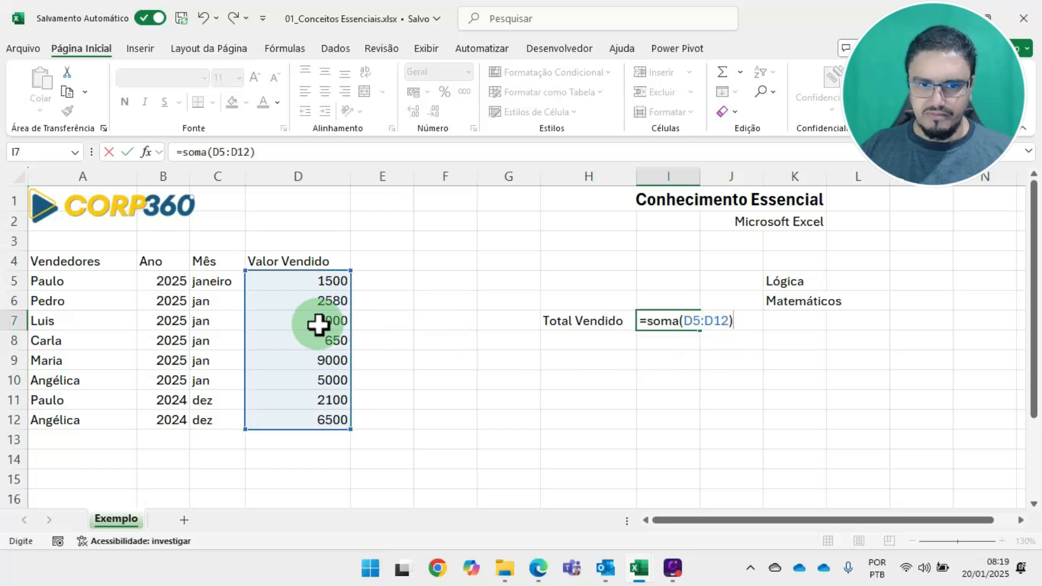
{"action": "key", "text": "Escape"}
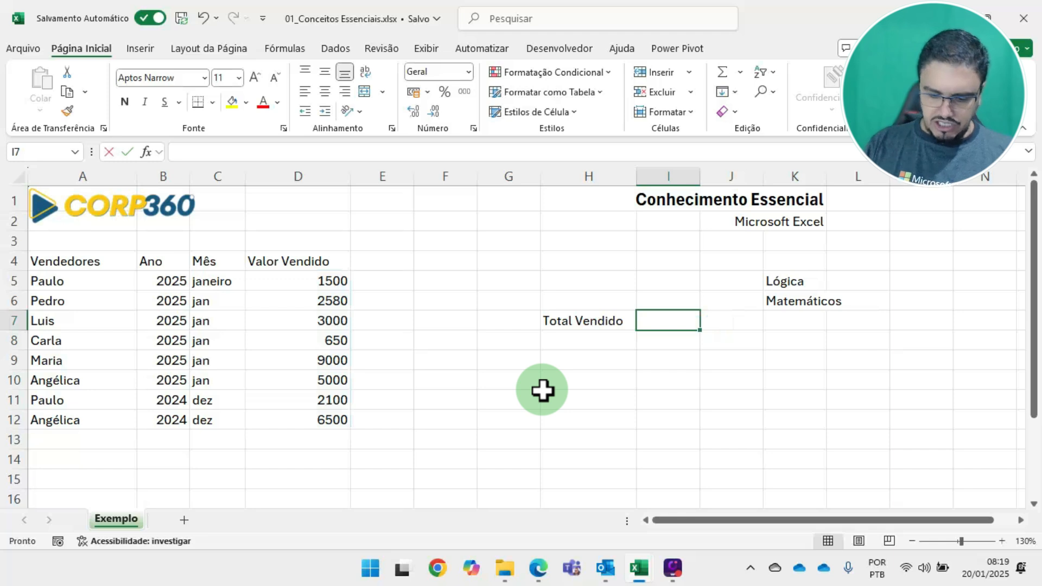
Total the Valor Vendido figures in I7 with a SOMA formula over D5:D12
{"action": "type", "text": "=soma("}
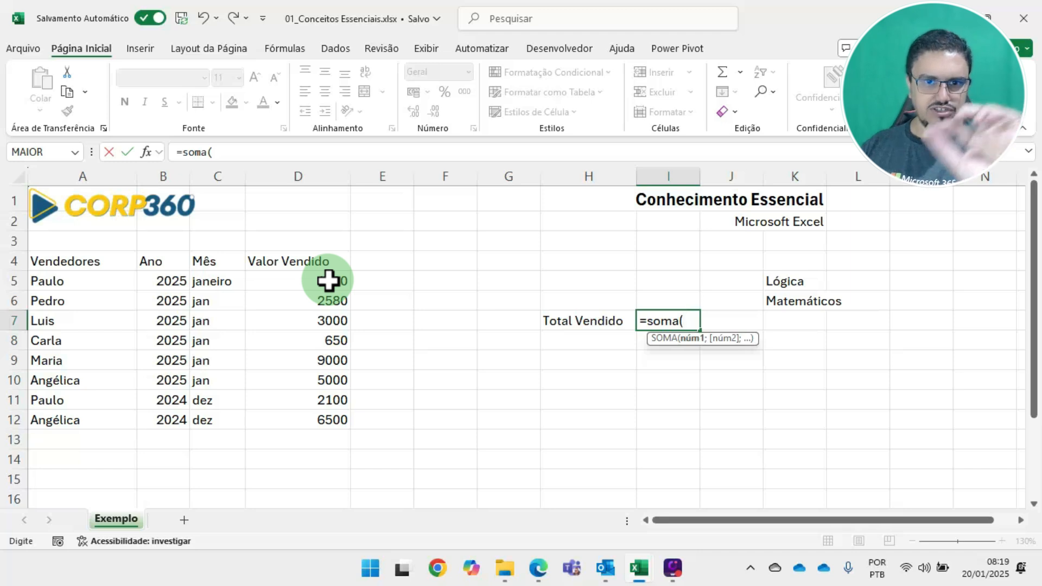
{"action": "left_click_drag", "start_coordinate": [328, 281], "coordinate": [321, 417]}
{"action": "key", "text": "Return"}
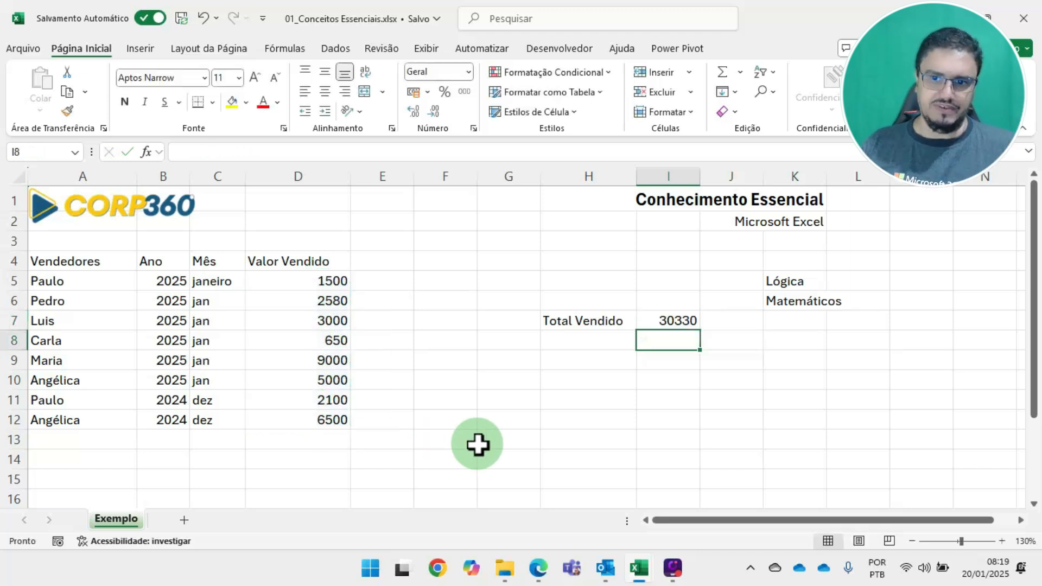
Enter the label "Total Jan" in H9, two rows below the Total Vendido label
{"action": "left_click", "coordinate": [580, 363]}
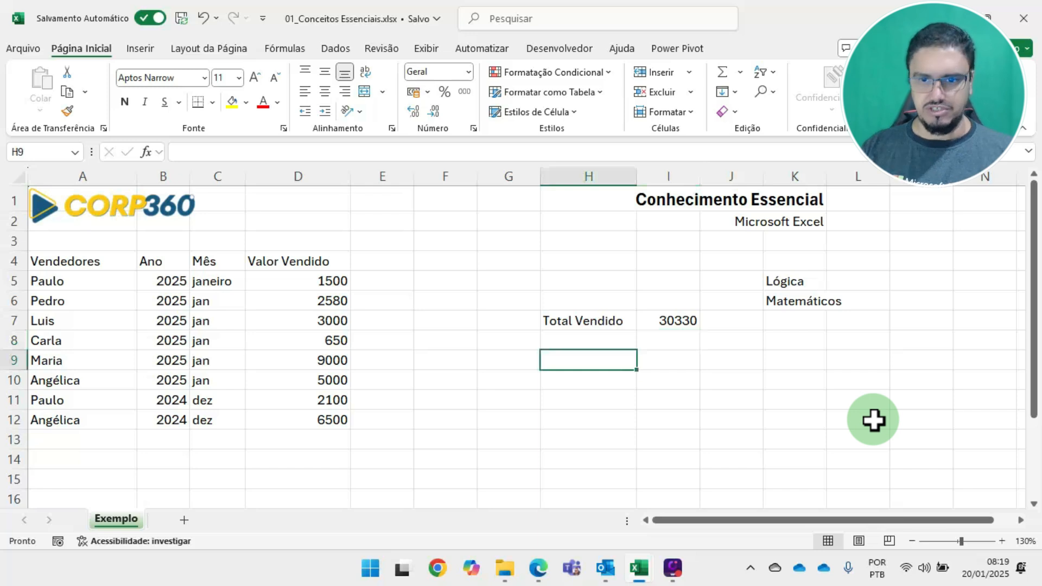
{"action": "type", "text": "To"}
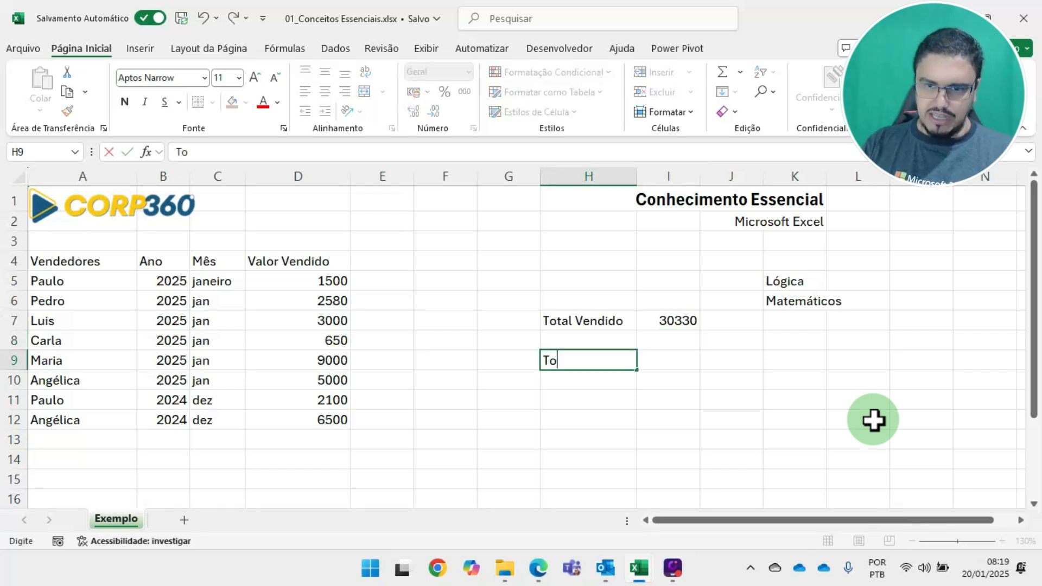
{"action": "type", "text": "tal Jan"}
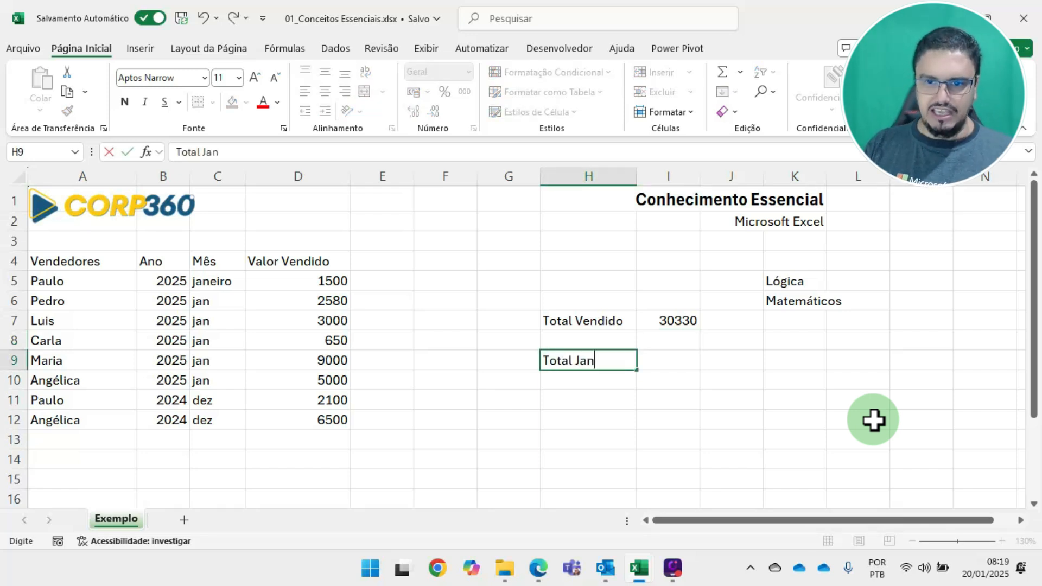
{"action": "key", "text": "Return"}
{"action": "key", "text": "Up"}
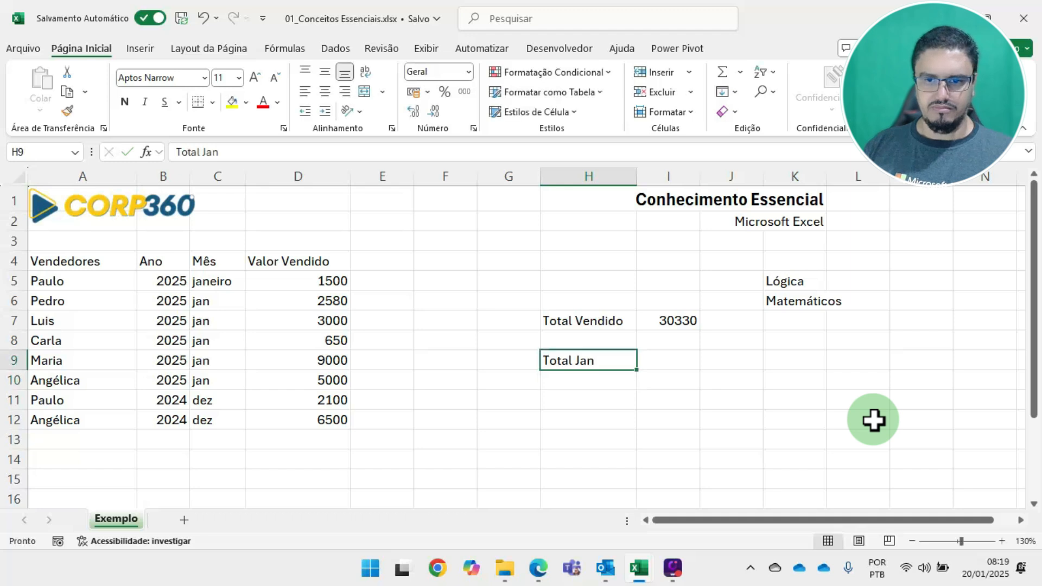
{"action": "key", "text": "Right"}
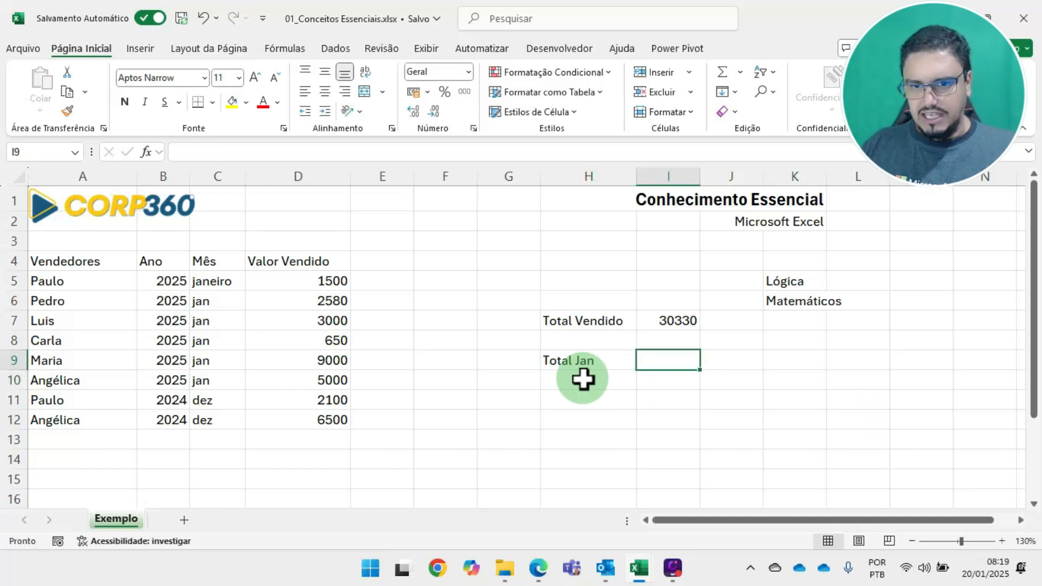
Move the "Total Jan" label from H9 to H10 and shorten it to "Total"
{"action": "left_click", "coordinate": [583, 362]}
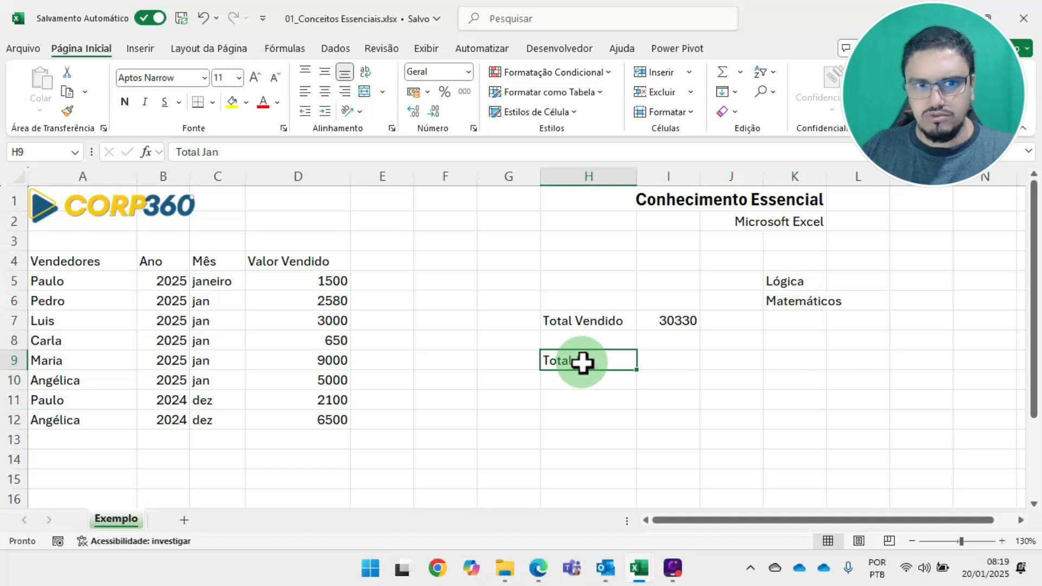
{"action": "left_click_drag", "start_coordinate": [593, 369], "coordinate": [593, 389]}
{"action": "key", "text": "F2"}
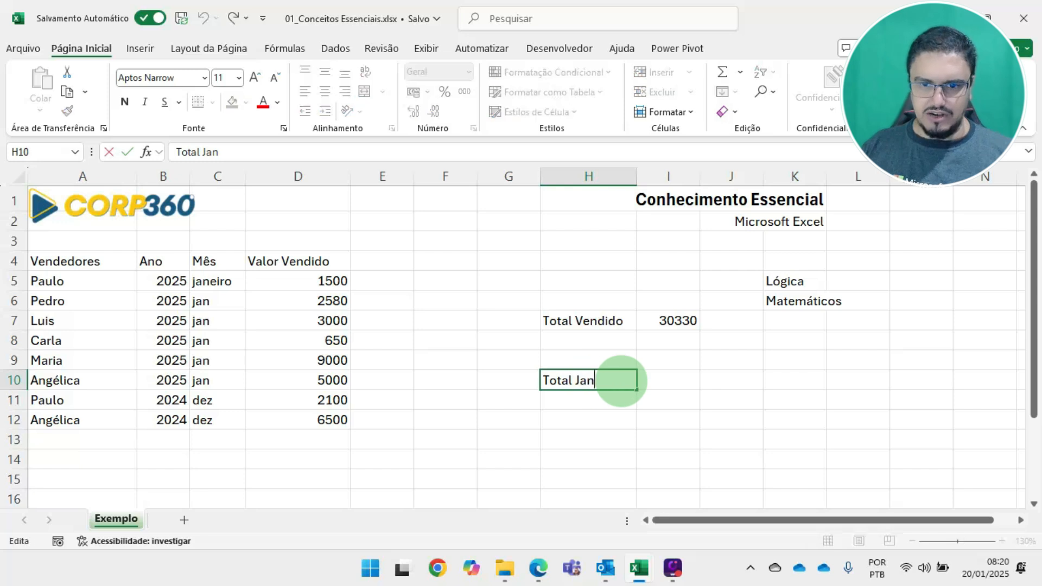
{"action": "key", "text": "Escape"}
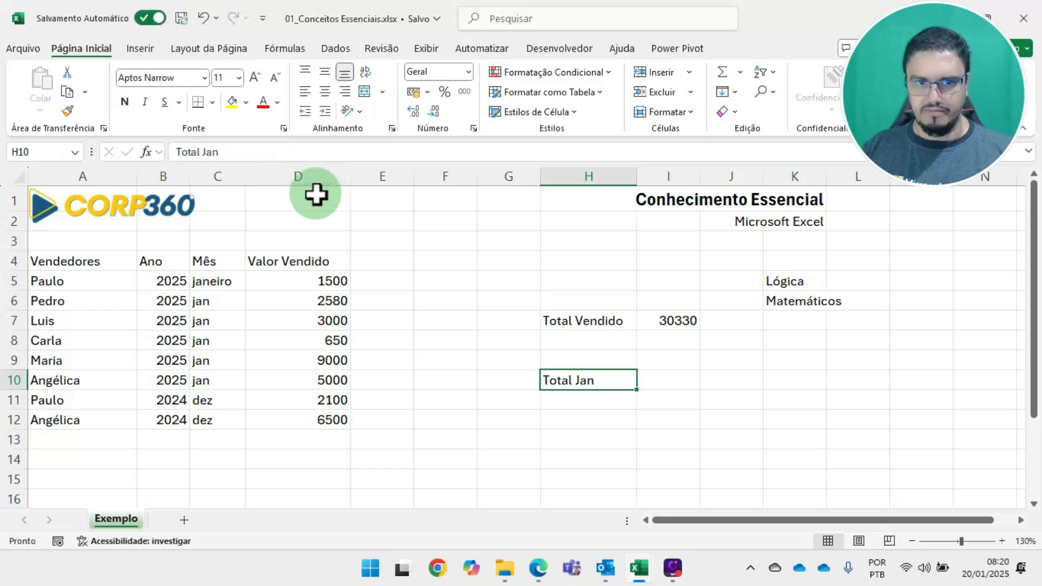
{"action": "double_click", "coordinate": [597, 382]}
{"action": "key", "text": "BackSpace"}
{"action": "key", "text": "BackSpace"}
{"action": "key", "text": "BackSpace"}
{"action": "key", "text": "BackSpace"}
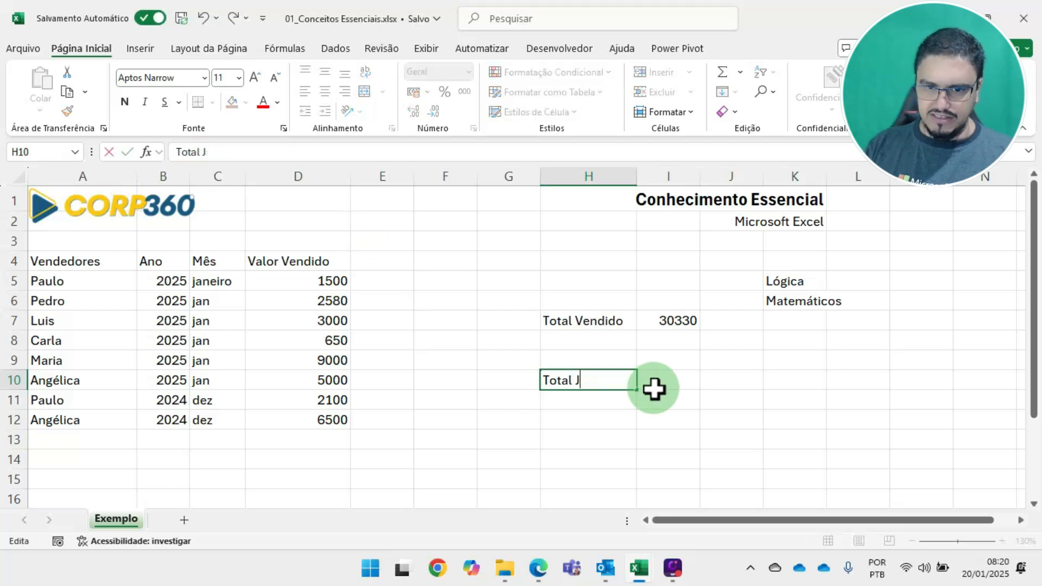
{"action": "key", "text": "Return"}
Enter the month heading "Jan" in I9, above the result cell of the Total row
{"action": "left_click", "coordinate": [685, 360]}
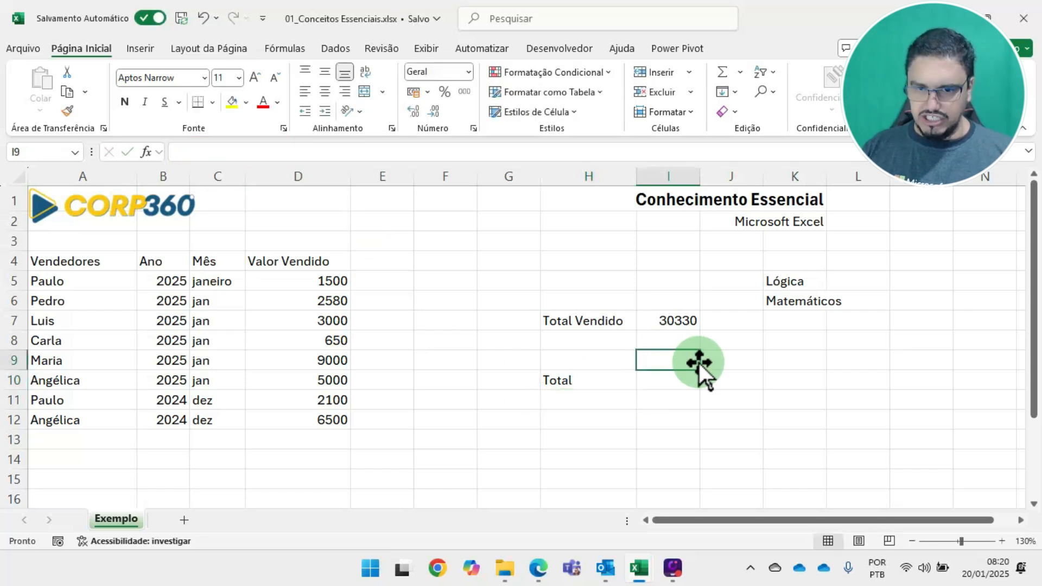
{"action": "type", "text": "J"}
{"action": "key", "text": "Return"}
{"action": "key", "text": "Return"}
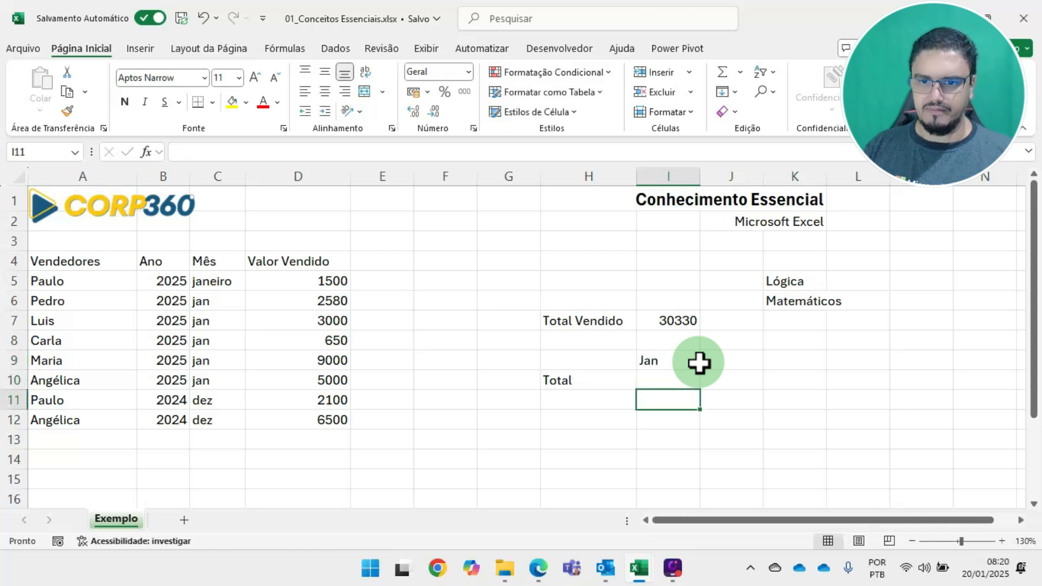
Start a SOMASE formula in I10 with the Mês cells C5:C12 as its criteria range
{"action": "key", "text": "Up"}
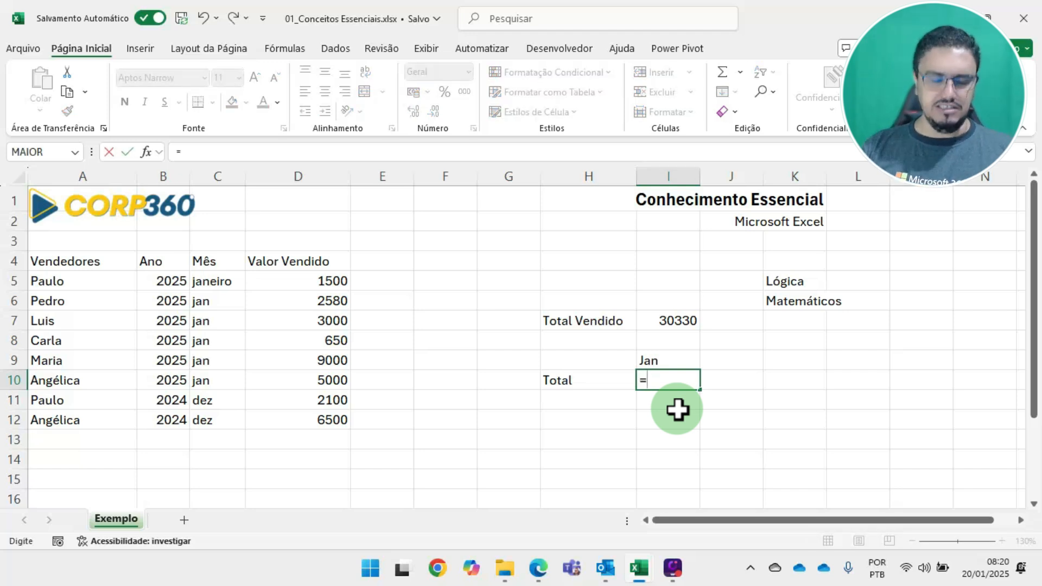
{"action": "type", "text": "SOMASE"}
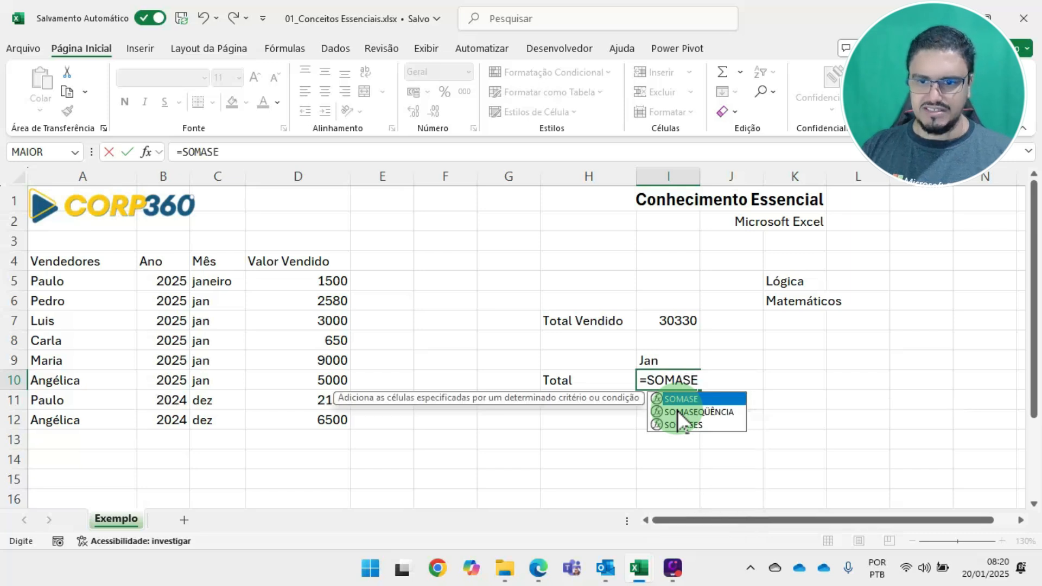
{"action": "type", "text": "("}
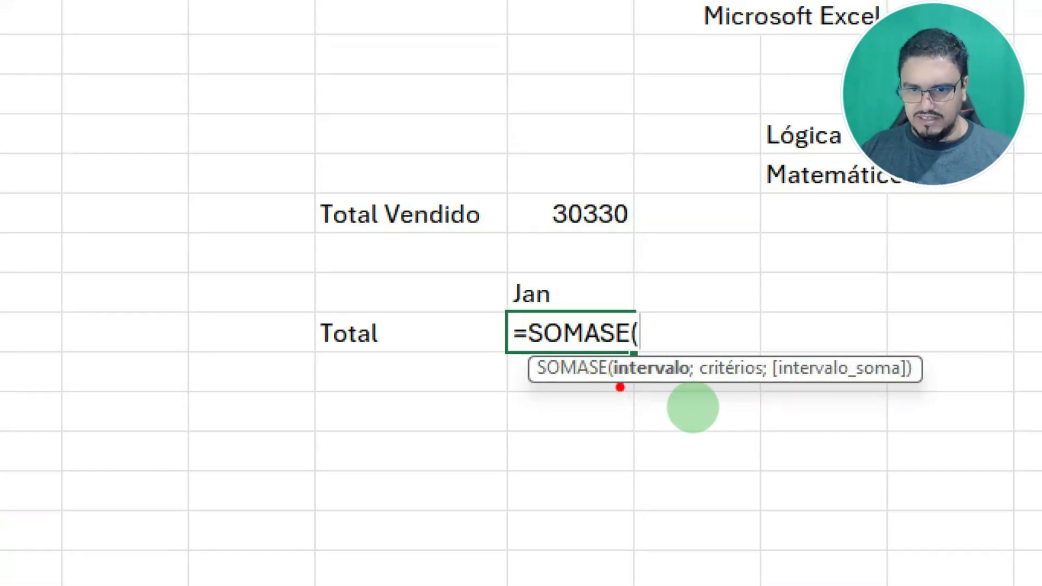
{"action": "mouse_move", "coordinate": [631, 381]}
{"action": "left_mouse_down"}
{"action": "mouse_move", "coordinate": [771, 386]}
{"action": "mouse_move", "coordinate": [764, 380]}
{"action": "left_mouse_up"}
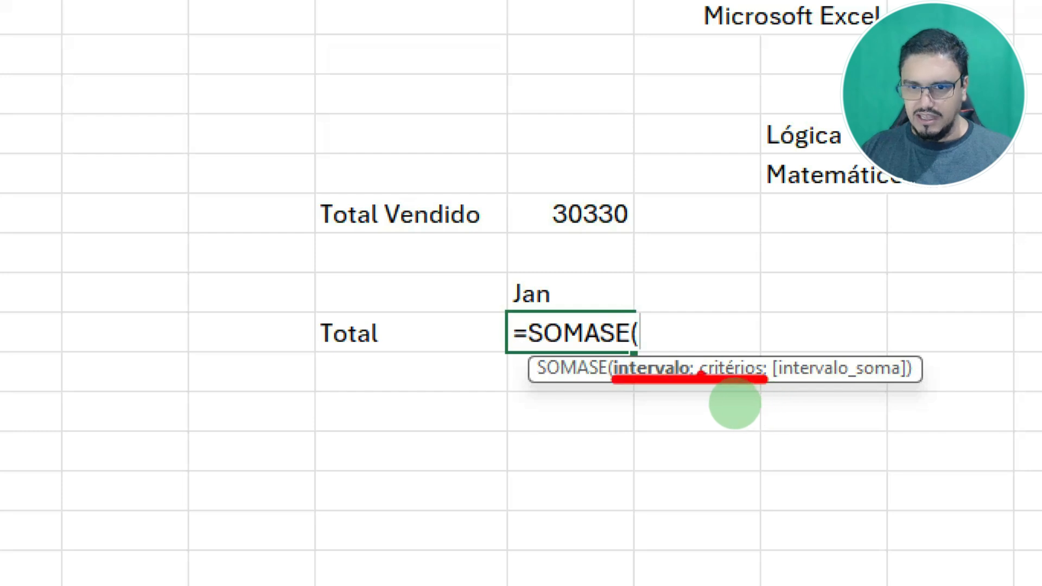
{"action": "left_click_drag", "start_coordinate": [667, 355], "coordinate": [669, 310]}
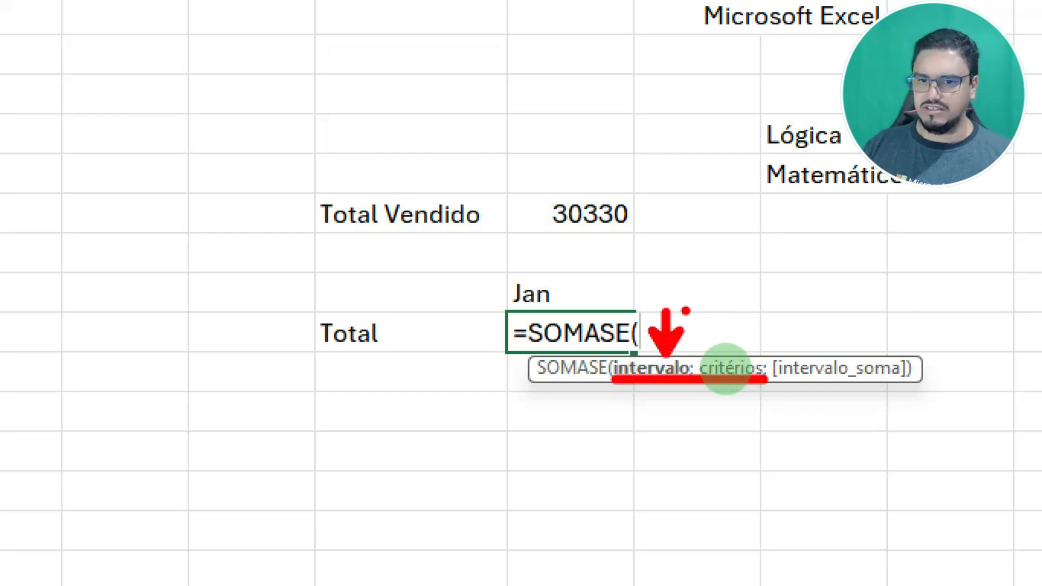
{"action": "left_click_drag", "start_coordinate": [728, 350], "coordinate": [728, 303]}
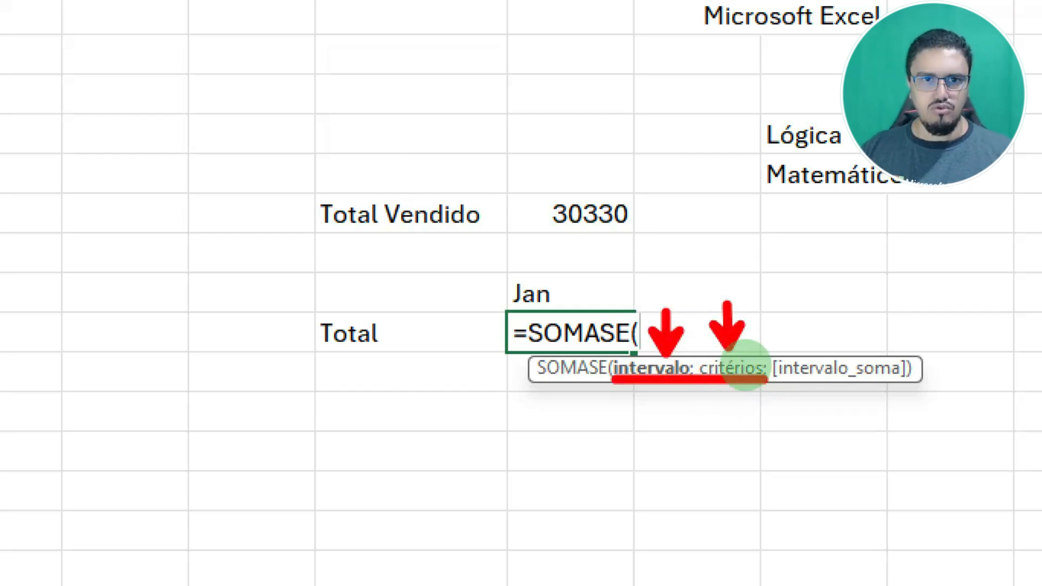
{"action": "key", "text": "Escape"}
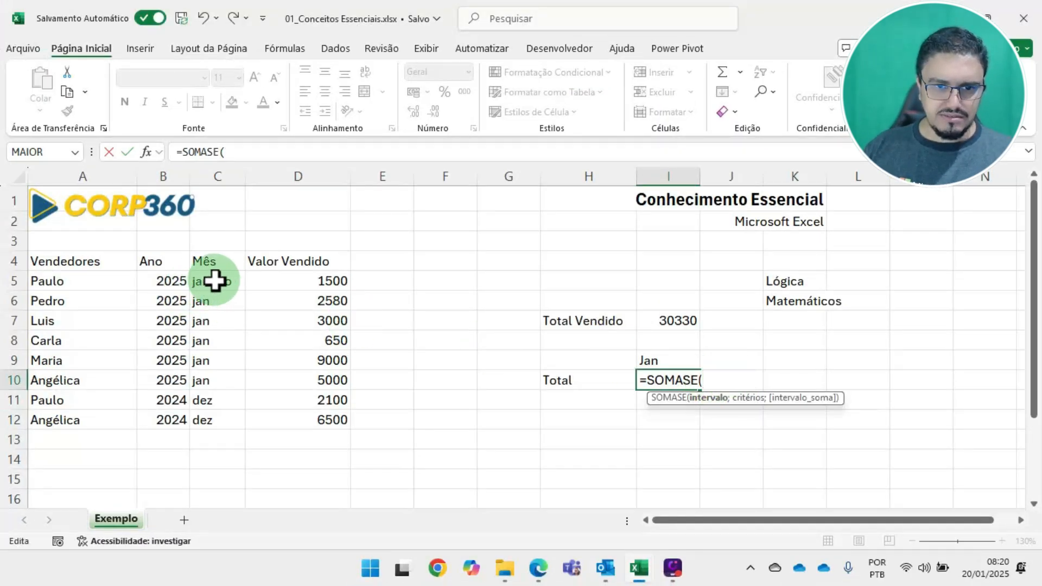
{"action": "left_click_drag", "start_coordinate": [215, 281], "coordinate": [209, 419]}
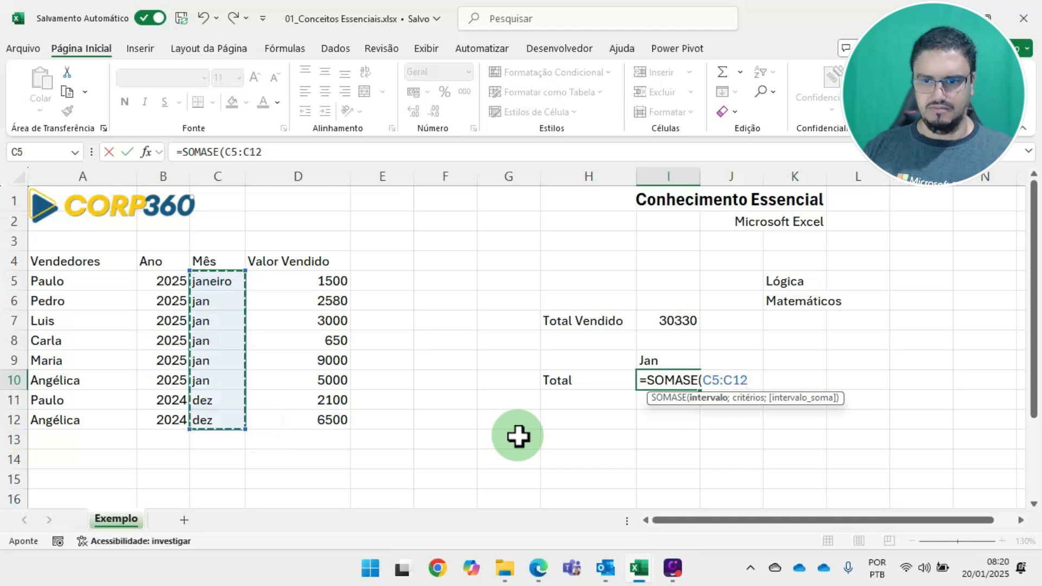
{"action": "type", "text": ";"}
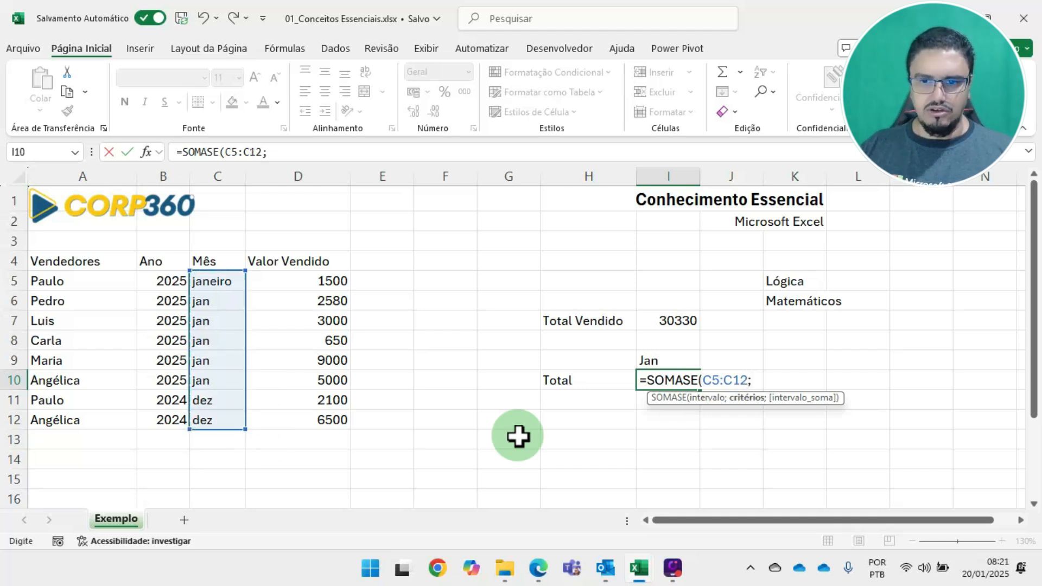
Complete the SOMASE formula in I10 with I9 as the criterion and D5:D12 as the sum range
{"action": "left_click", "coordinate": [658, 358]}
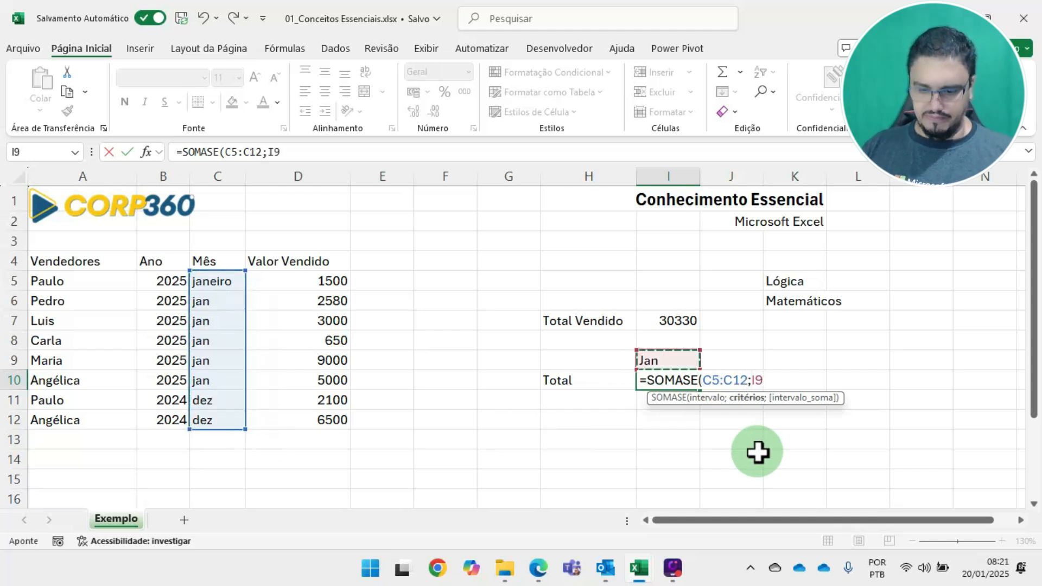
{"action": "type", "text": ";"}
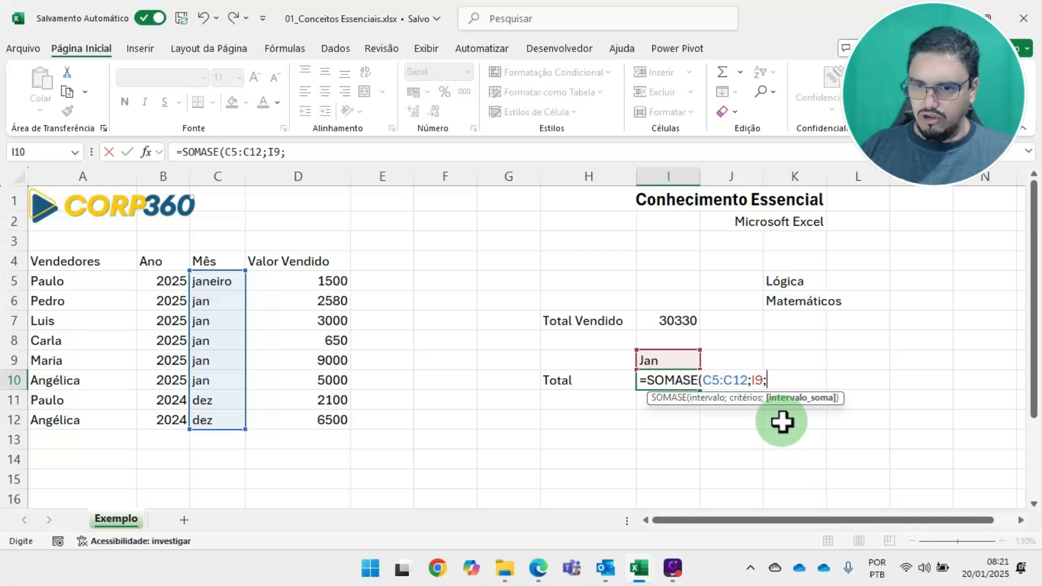
{"action": "left_click_drag", "start_coordinate": [319, 282], "coordinate": [310, 421]}
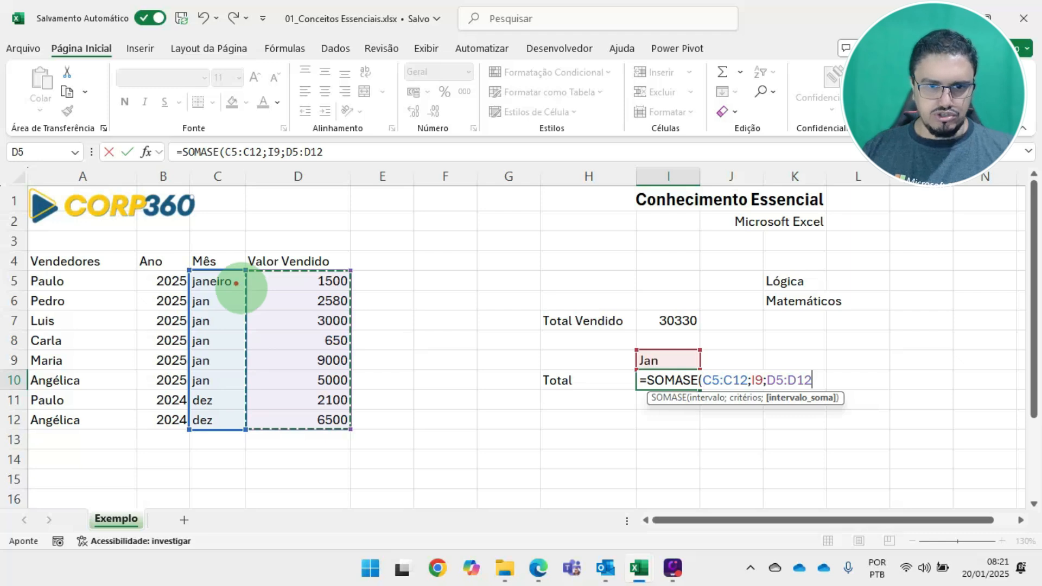
{"action": "mouse_move", "coordinate": [180, 263]}
{"action": "left_mouse_down"}
{"action": "mouse_move", "coordinate": [233, 337]}
{"action": "mouse_move", "coordinate": [247, 437]}
{"action": "left_mouse_up"}
{"action": "mouse_move", "coordinate": [252, 264]}
{"action": "left_mouse_down"}
{"action": "mouse_move", "coordinate": [253, 288]}
{"action": "mouse_move", "coordinate": [356, 440]}
{"action": "left_mouse_up"}
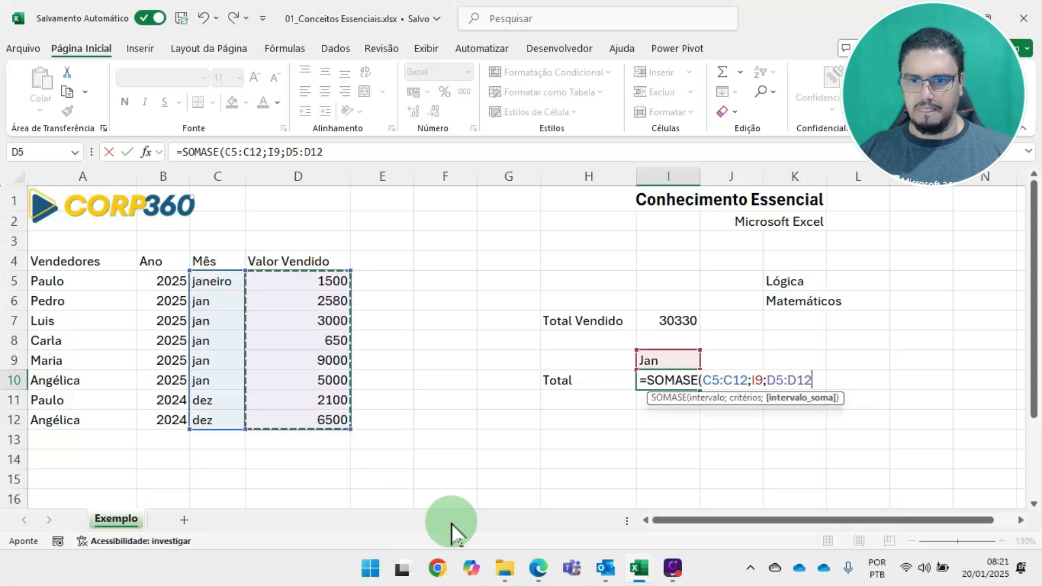
{"action": "left_click", "coordinate": [767, 380]}
{"action": "key", "text": "Return"}
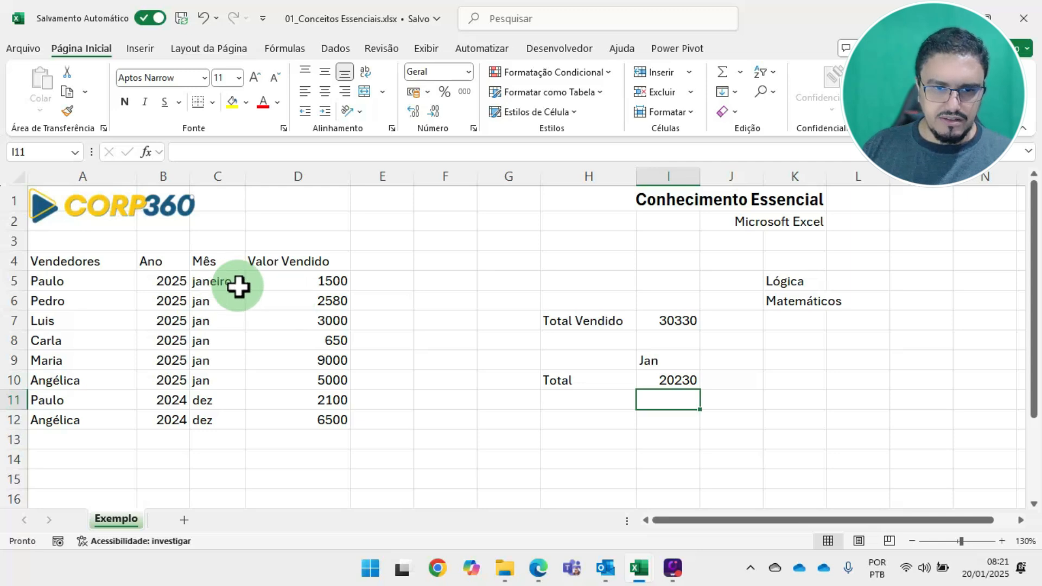
Select the January sales D5:D10 and compare their automatic sum with the SOMASE total in I10
{"action": "left_click", "coordinate": [319, 278]}
{"action": "left_click_drag", "start_coordinate": [319, 278], "coordinate": [321, 379]}
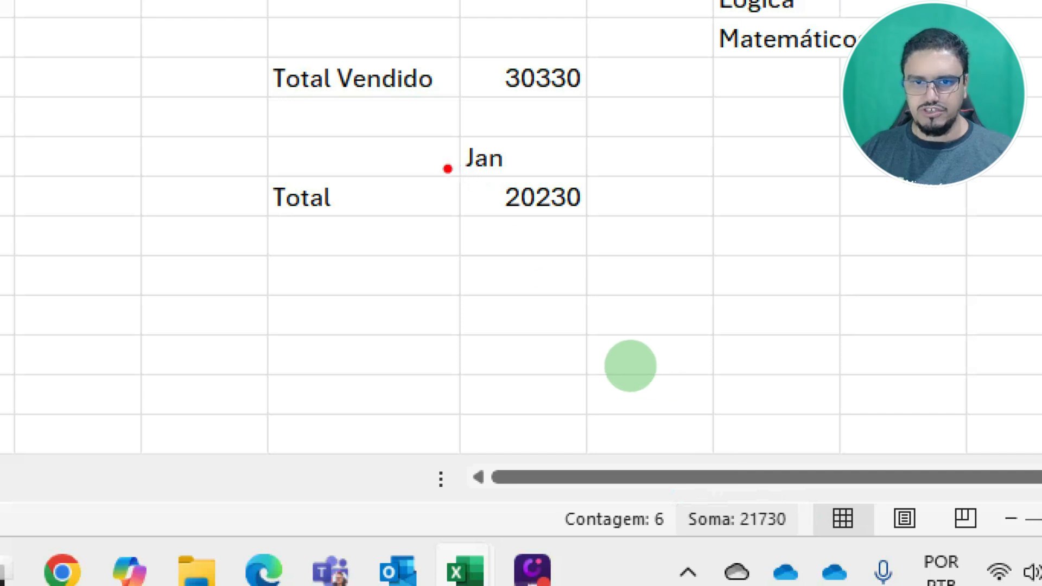
{"action": "left_click_drag", "start_coordinate": [446, 168], "coordinate": [593, 228]}
{"action": "left_click_drag", "start_coordinate": [666, 494], "coordinate": [809, 543]}
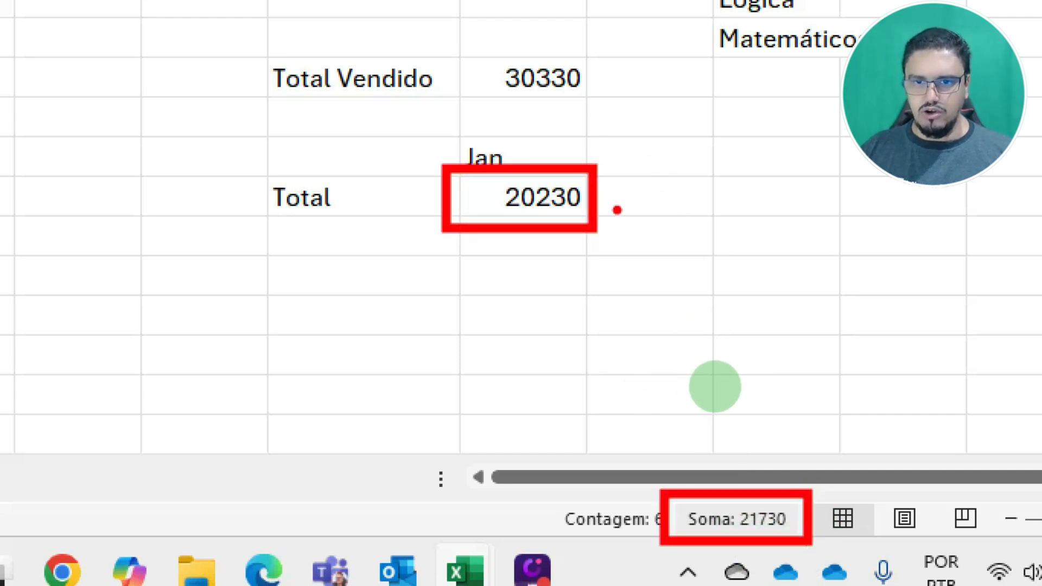
{"action": "left_click_drag", "start_coordinate": [603, 196], "coordinate": [683, 170]}
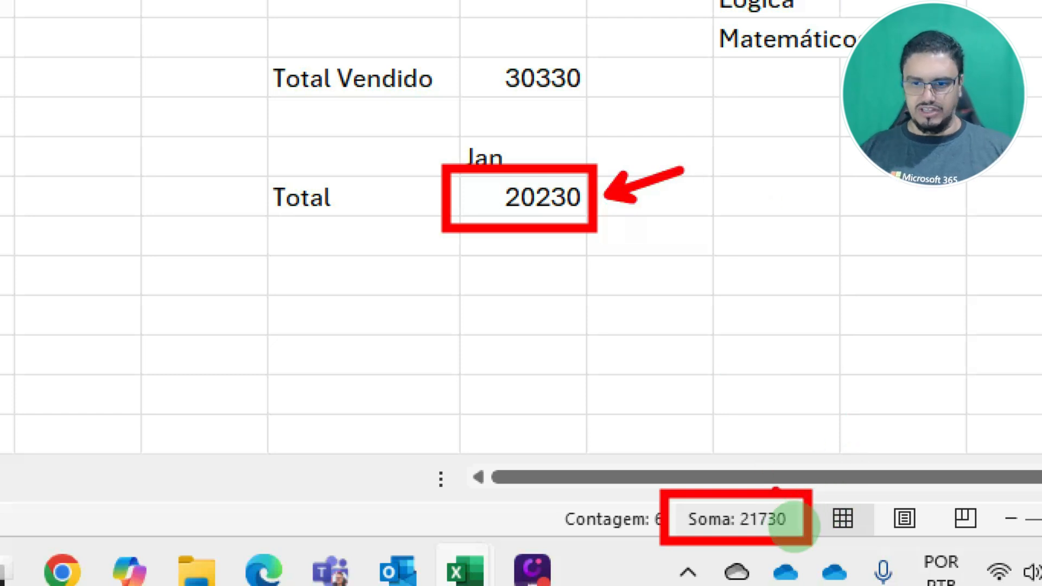
{"action": "left_click_drag", "start_coordinate": [774, 482], "coordinate": [797, 413]}
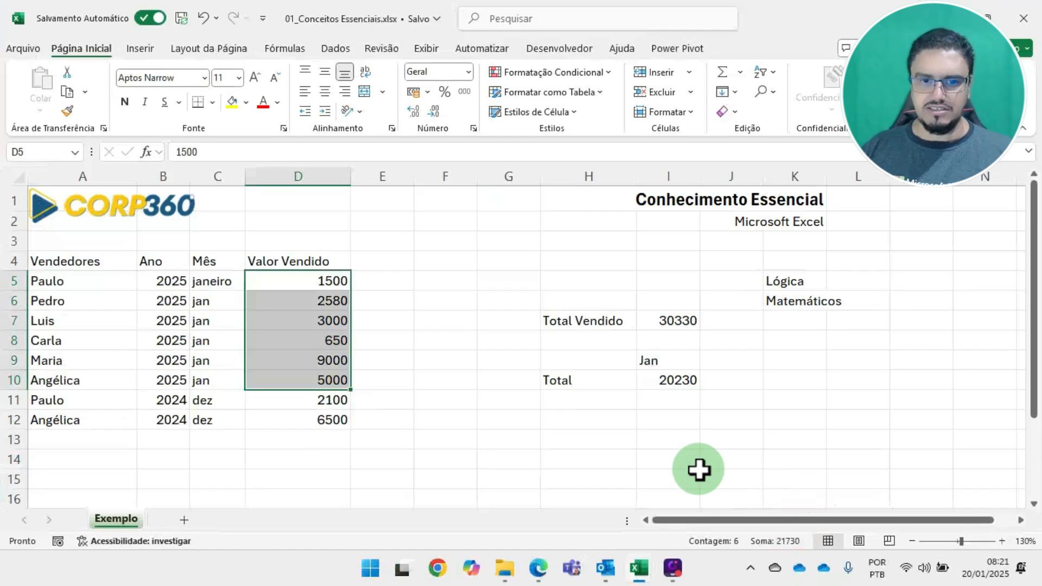
Replace the month of the first sales row in C5 with "JAN"
{"action": "left_click", "coordinate": [212, 280]}
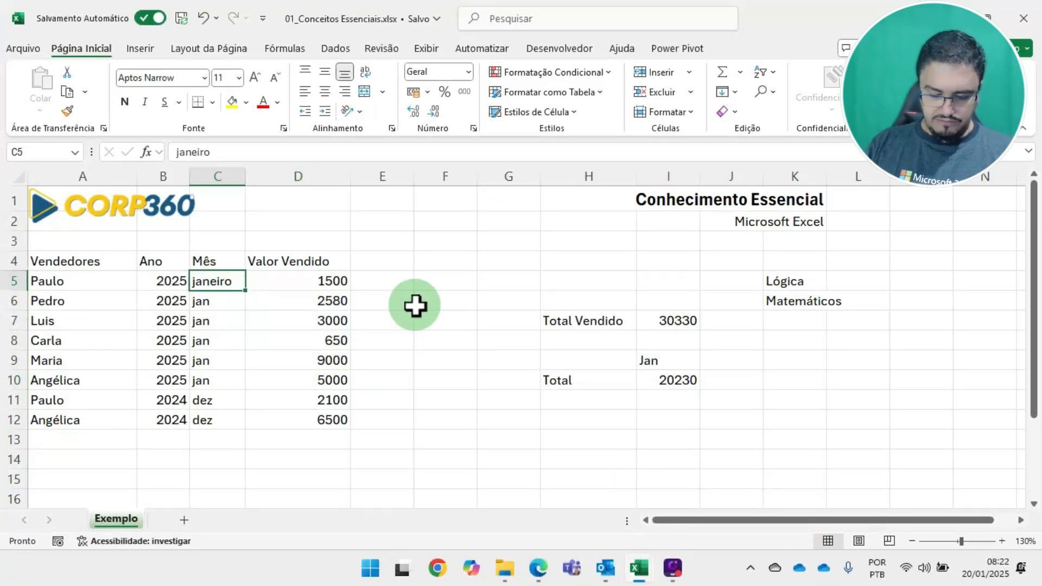
{"action": "type", "text": "Jan"}
{"action": "key", "text": "Return"}
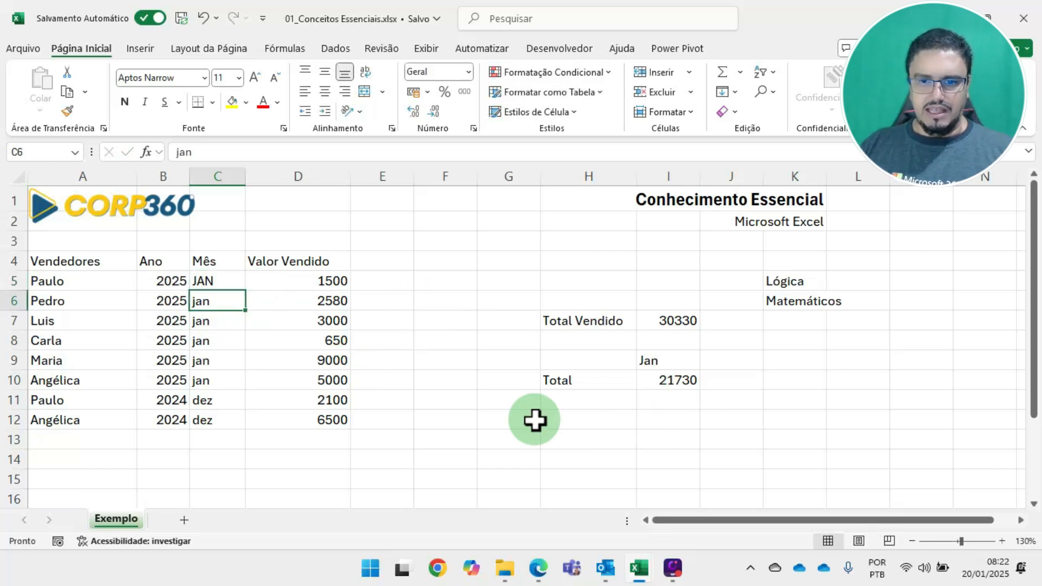
Compare the SOMASE total in I10 with the automatic sum of the January sales D5:D10
{"action": "left_click", "coordinate": [683, 382]}
{"action": "left_click_drag", "start_coordinate": [319, 287], "coordinate": [317, 378]}
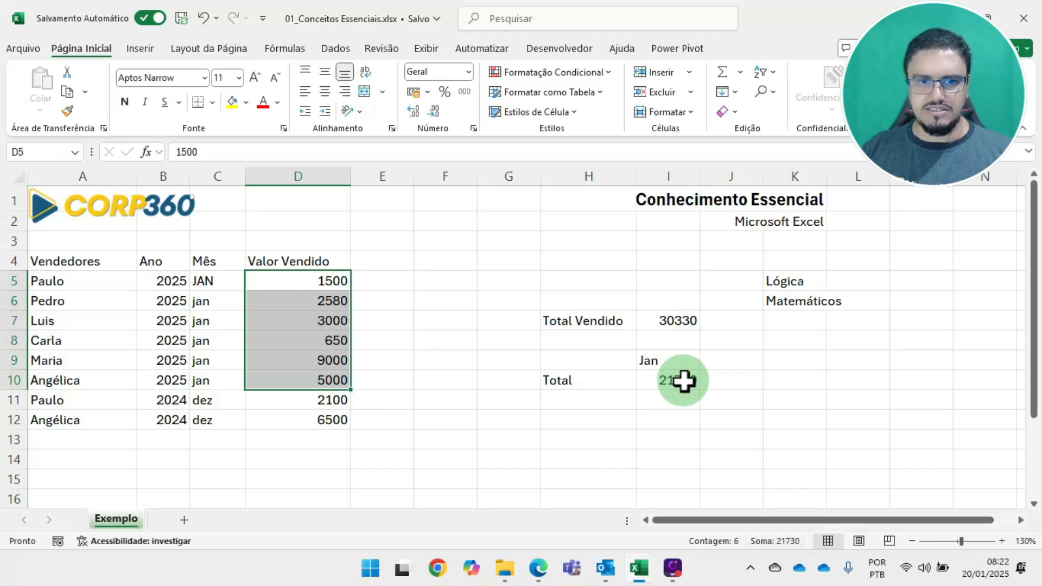
{"action": "left_click", "coordinate": [734, 365]}
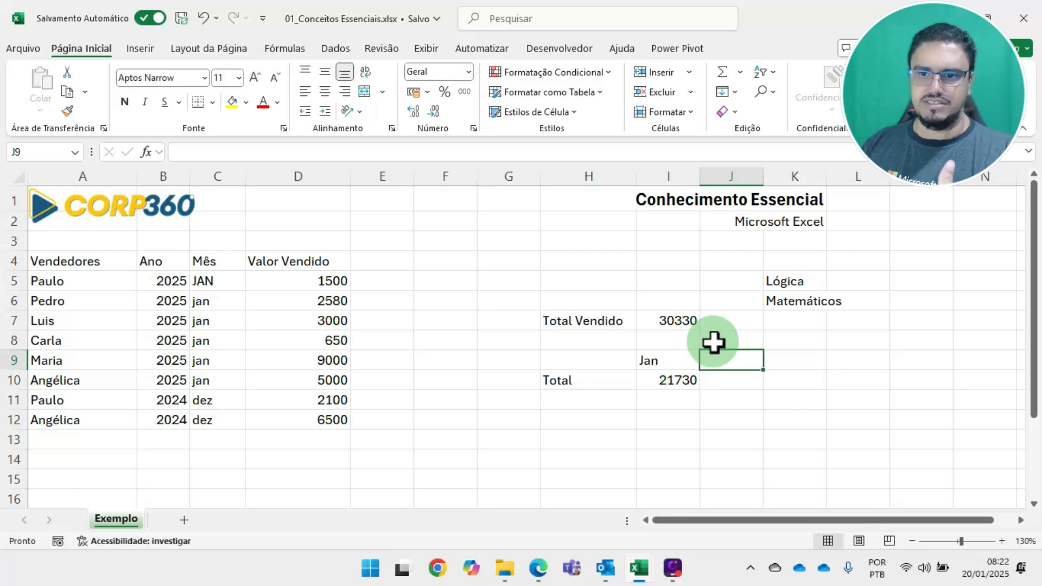
{"action": "left_click", "coordinate": [824, 275]}
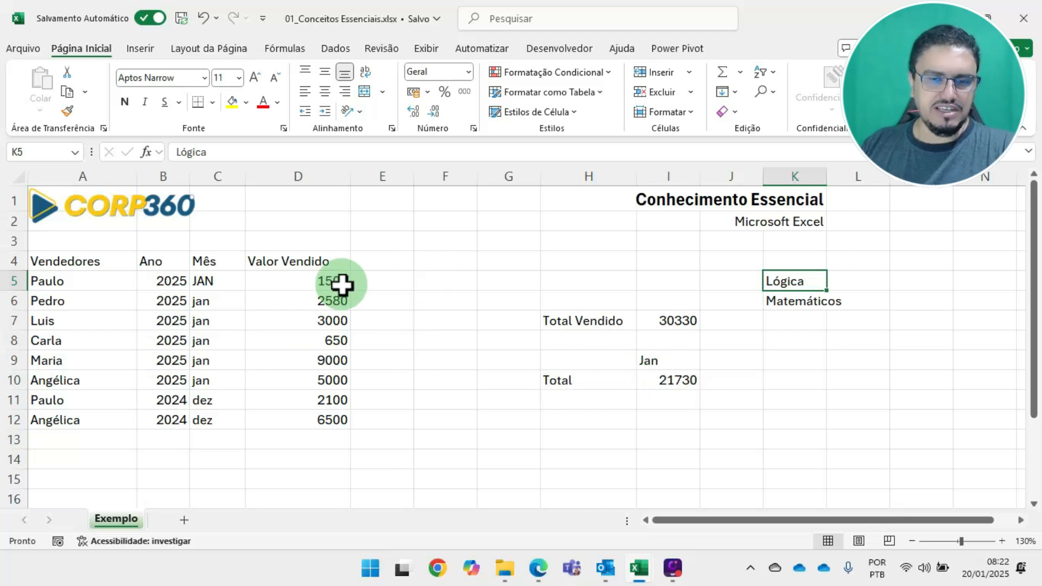
{"action": "left_click_drag", "start_coordinate": [321, 279], "coordinate": [317, 381]}
Set the month criterion in I9 to "DEZ" and compare the SOMASE total with the sum of D11:D12
{"action": "left_click", "coordinate": [665, 360]}
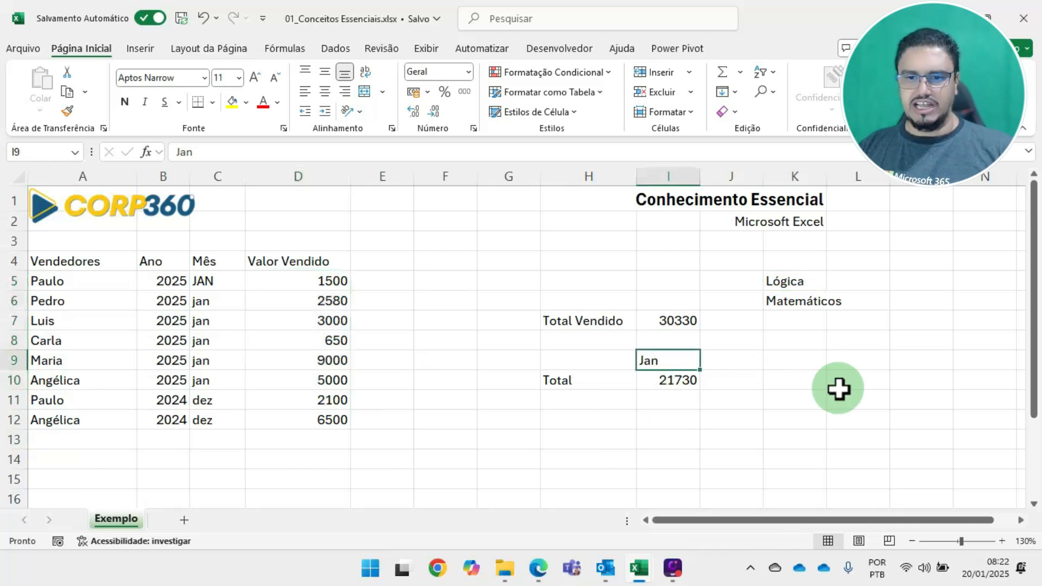
{"action": "type", "text": "DEZ"}
{"action": "key", "text": "Return"}
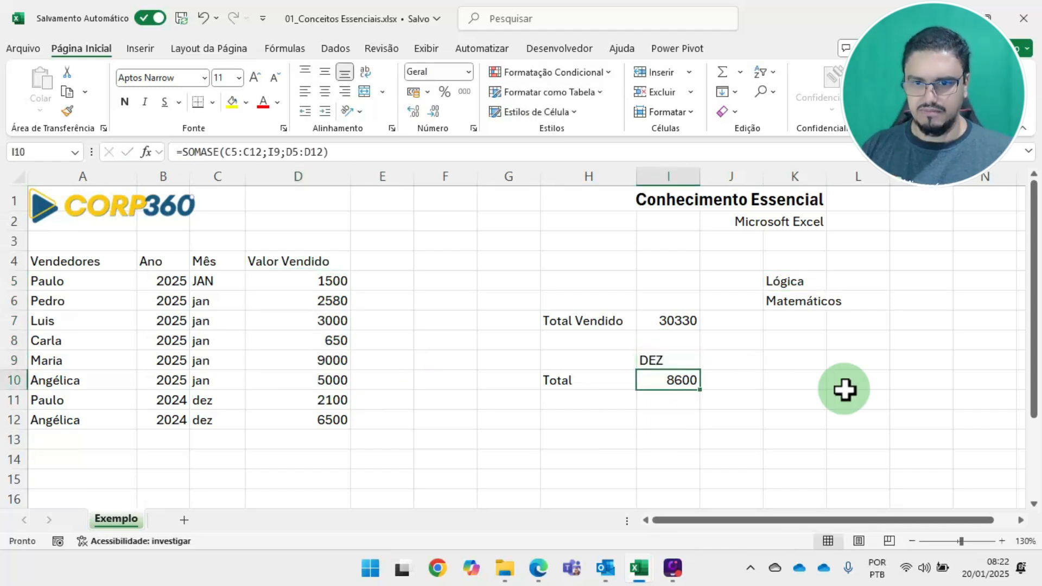
{"action": "left_click_drag", "start_coordinate": [318, 400], "coordinate": [319, 421]}
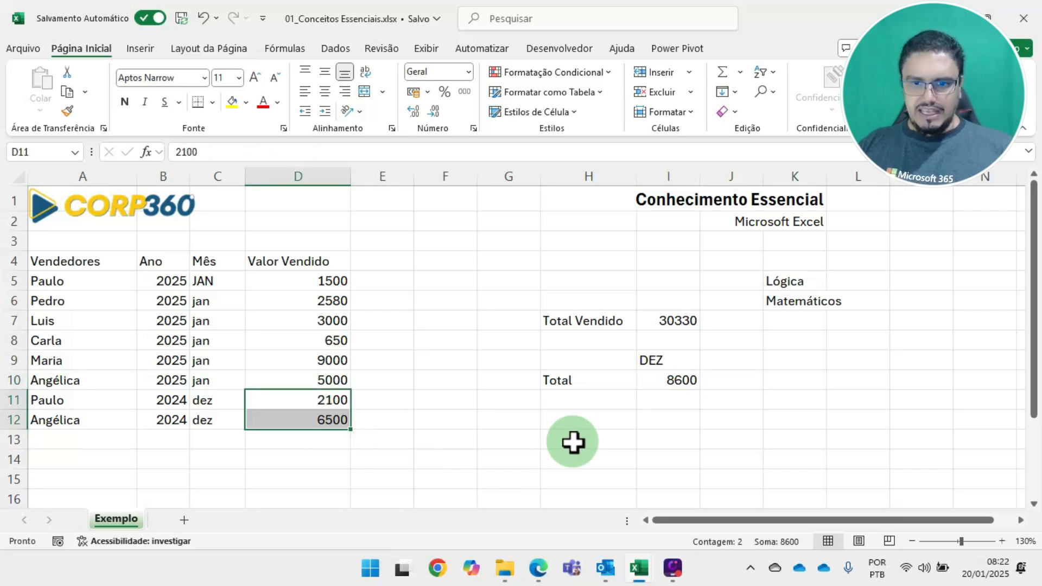
Enter the label "Total" in H13 for a second conditional total
{"action": "left_click", "coordinate": [585, 420]}
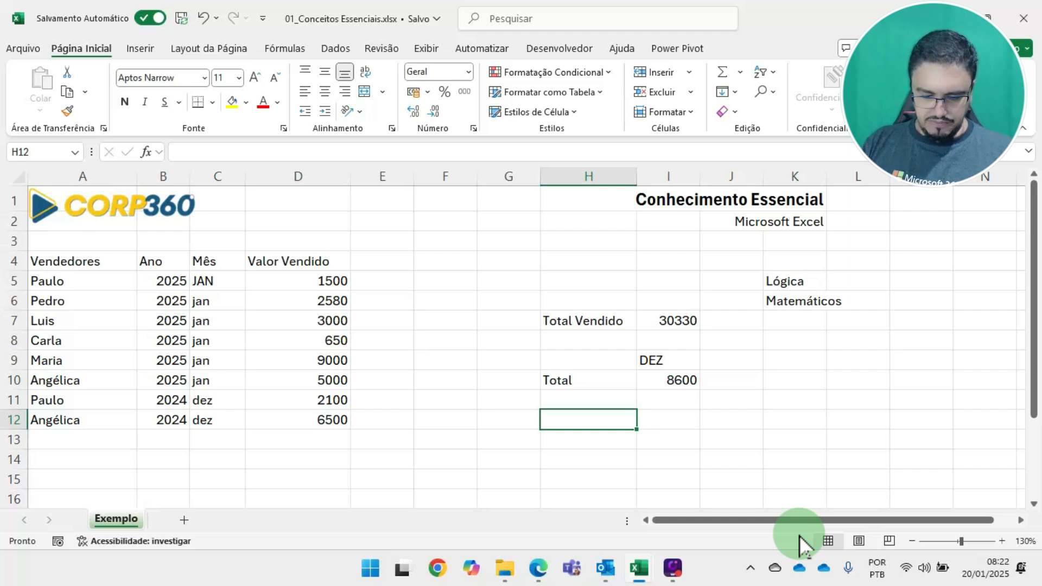
{"action": "type", "text": "tOTAL"}
{"action": "key", "text": "Return"}
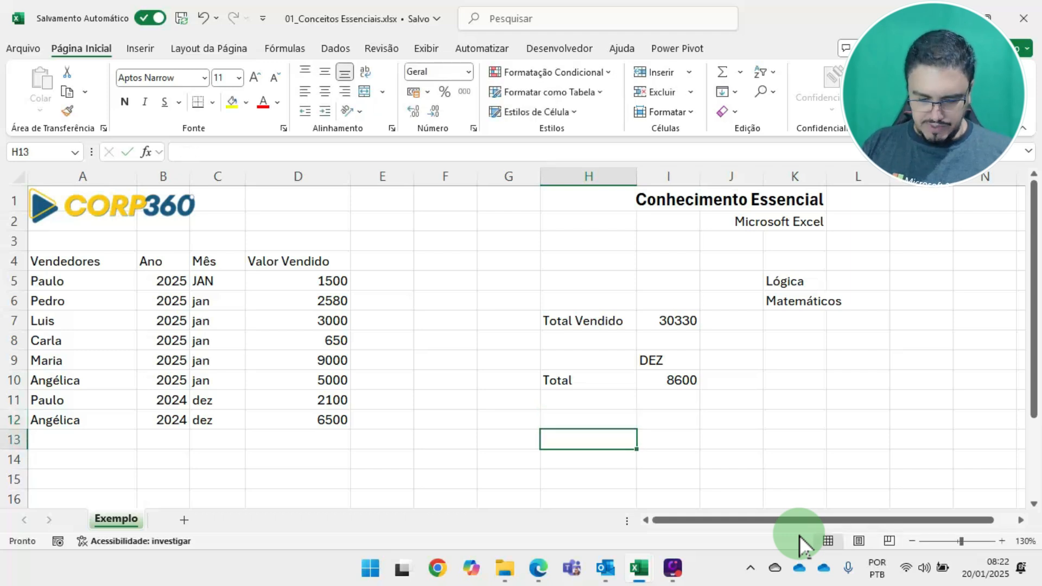
{"action": "type", "text": "tOtal"}
{"action": "key", "text": "Return"}
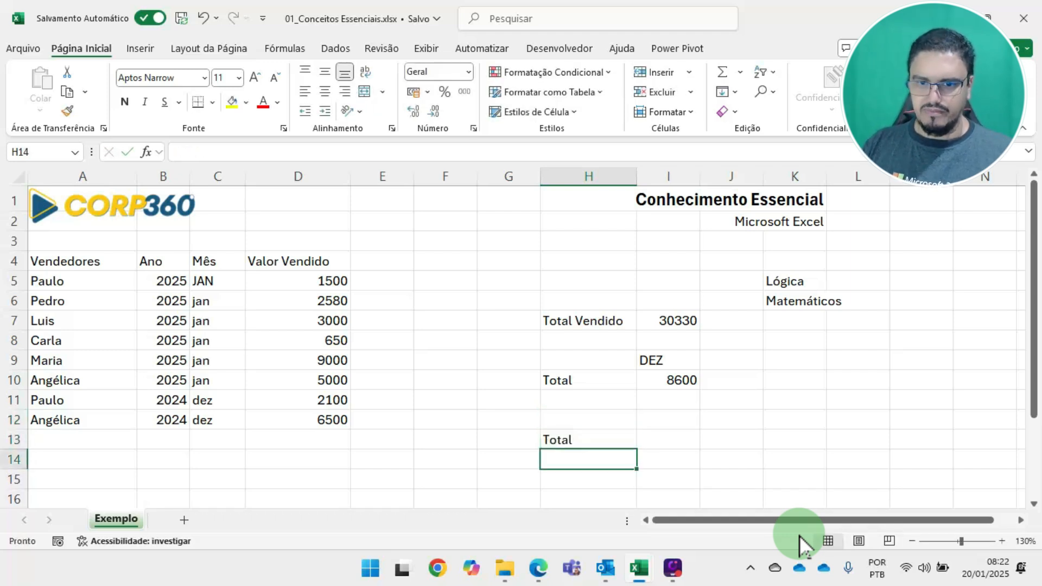
Enter the criteria headings "jan" in I12 and 2025 in J12, above the new Total row
{"action": "key", "text": "Up"}
{"action": "key", "text": "Up"}
{"action": "key", "text": "Right"}
{"action": "type", "text": "ja"}
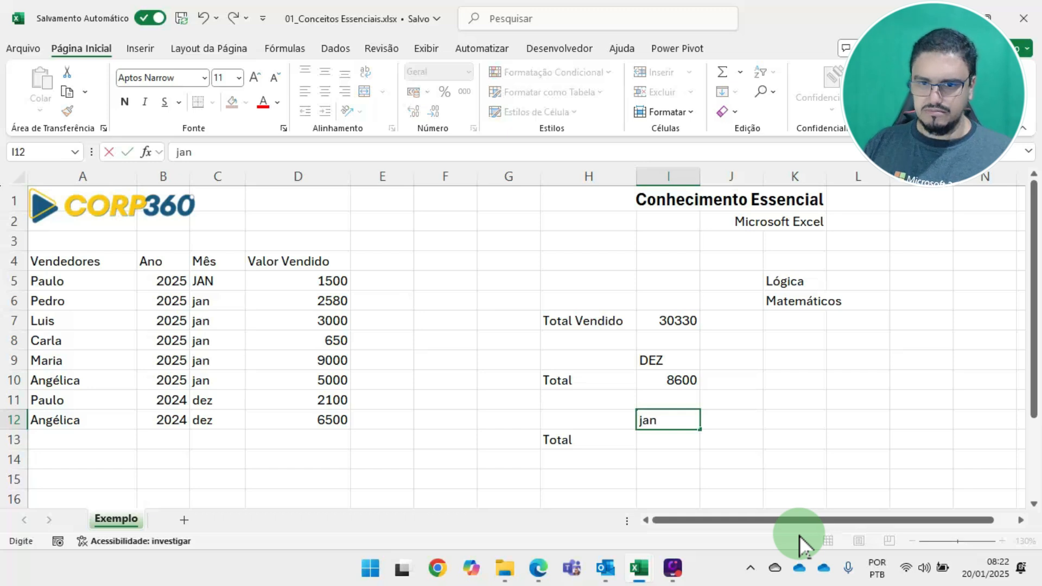
{"action": "type", "text": "n"}
{"action": "key", "text": "Tab"}
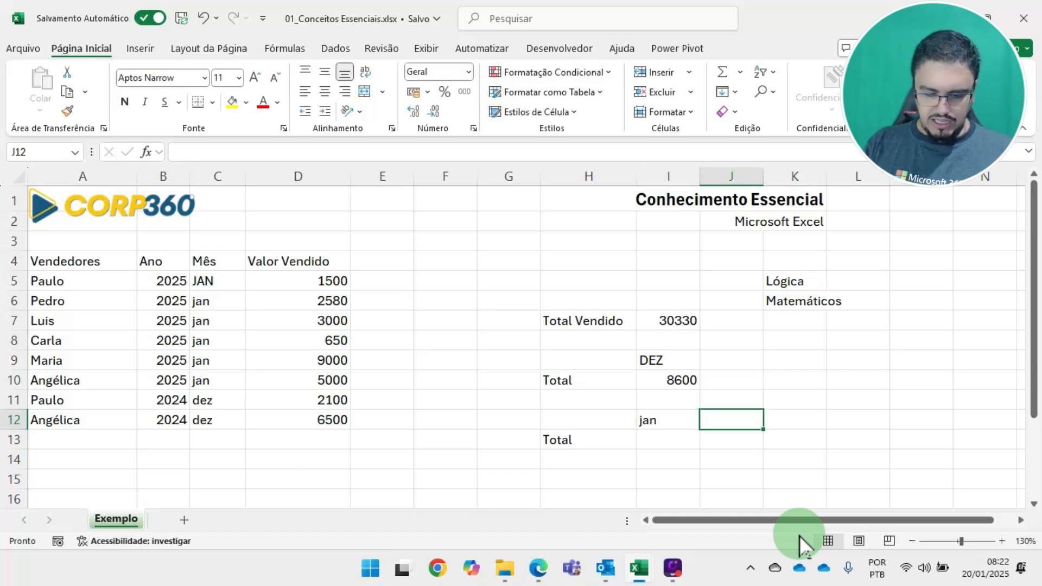
{"action": "type", "text": "2025"}
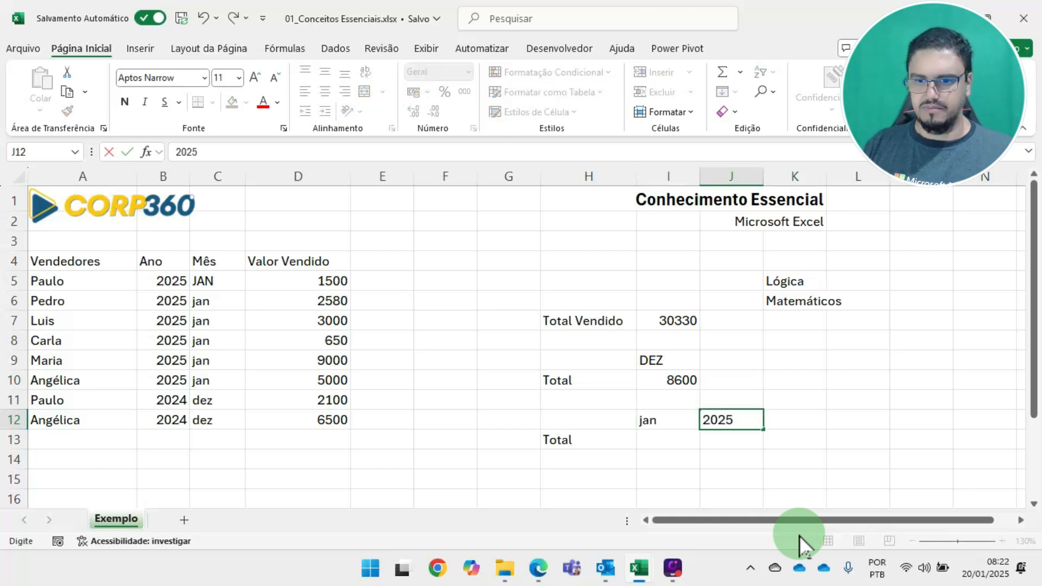
{"action": "key", "text": "Return"}
Change the month criterion of the SOMASE total in I9 to "jan"
{"action": "key", "text": "Left"}
{"action": "key", "text": "Up"}
{"action": "key", "text": "Down"}
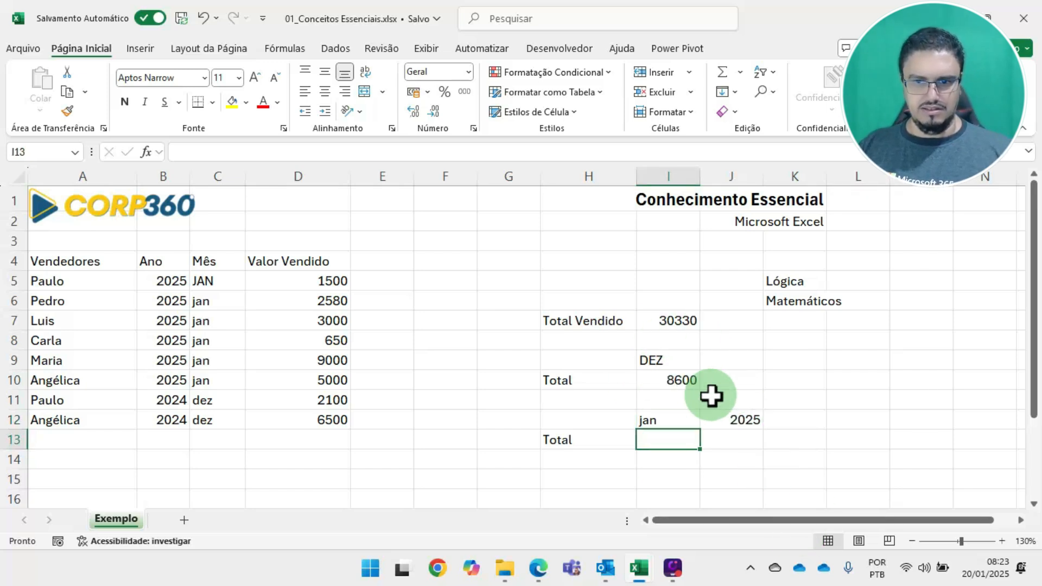
{"action": "key", "text": "Up"}
{"action": "key", "text": "Up"}
{"action": "key", "text": "Up"}
{"action": "key", "text": "Up"}
{"action": "key", "text": "BackSpace"}
{"action": "key", "text": "BackSpace"}
{"action": "key", "text": "BackSpace"}
{"action": "type", "text": "jan"}
{"action": "key", "text": "Return"}
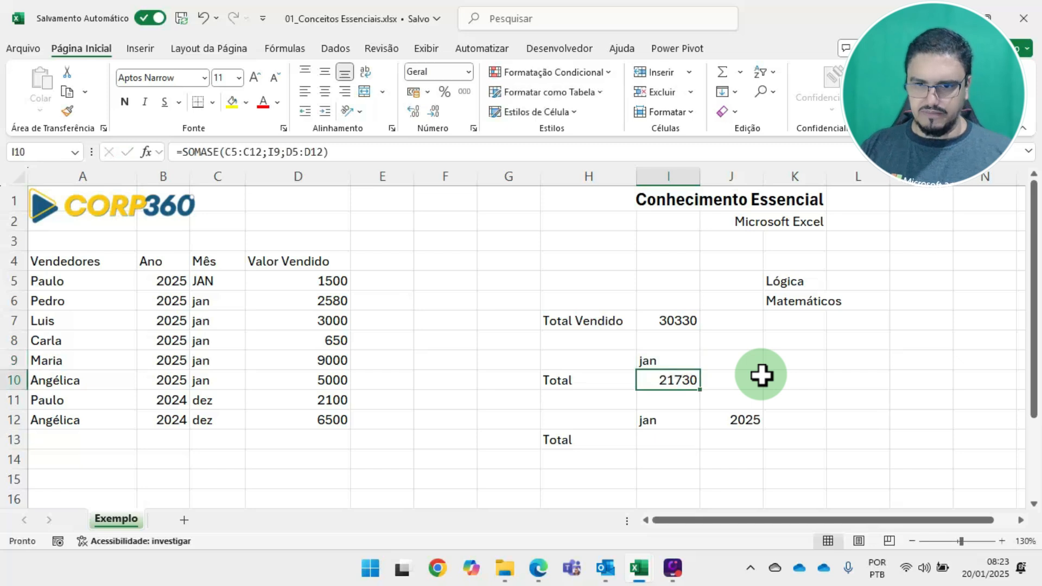
Open the SOMASE formula in I10 to review its function name and arguments, leaving it unedited
{"action": "left_click", "coordinate": [668, 440]}
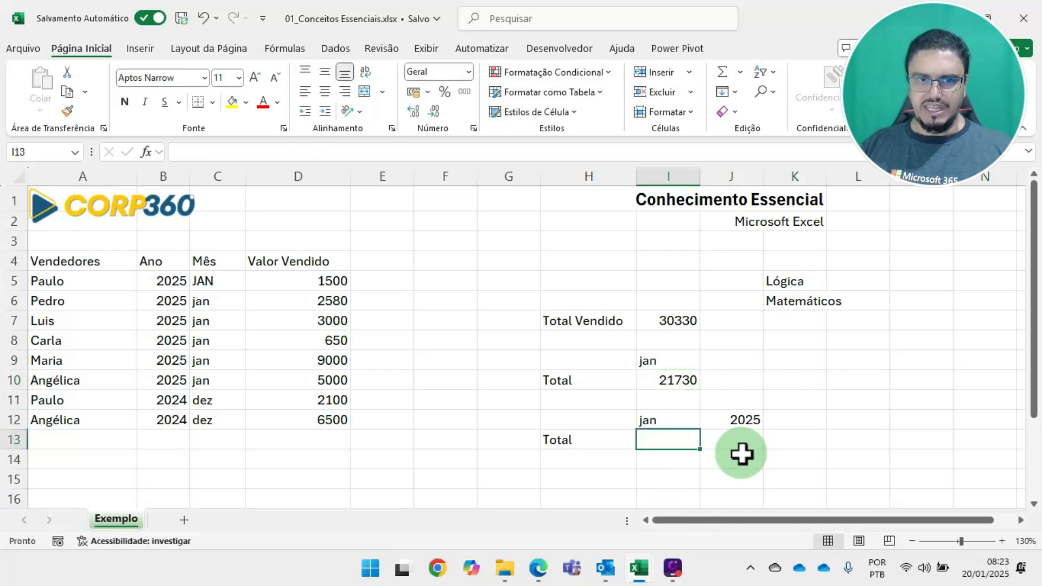
{"action": "double_click", "coordinate": [675, 380]}
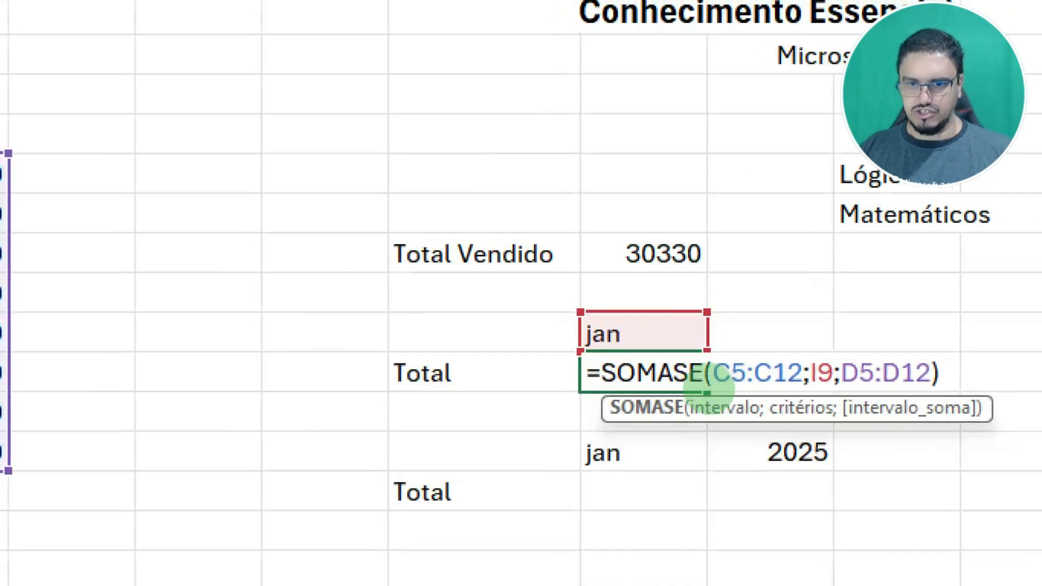
{"action": "left_click_drag", "start_coordinate": [590, 389], "coordinate": [674, 387]}
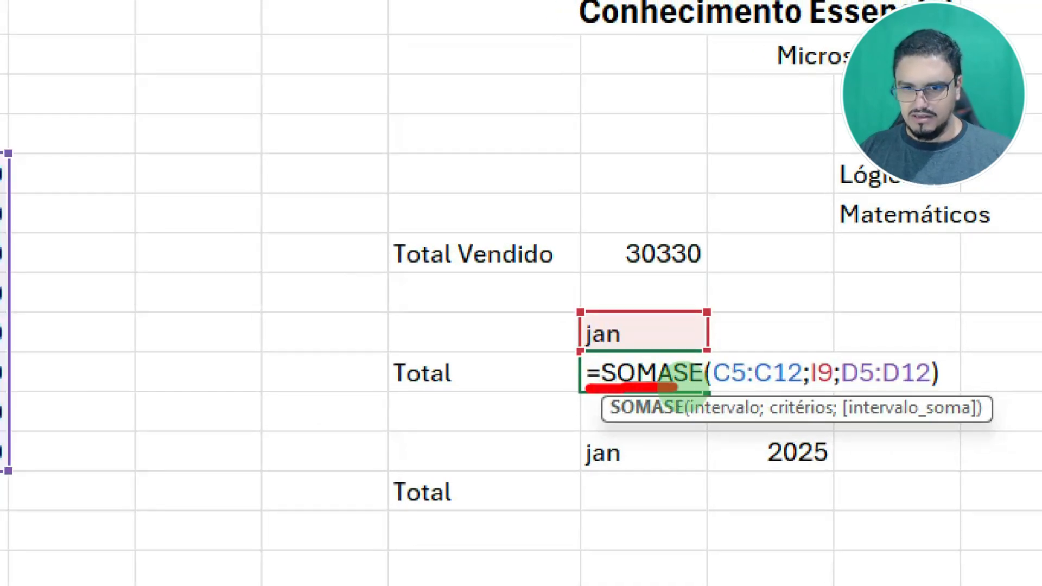
{"action": "left_click_drag", "start_coordinate": [696, 426], "coordinate": [971, 429]}
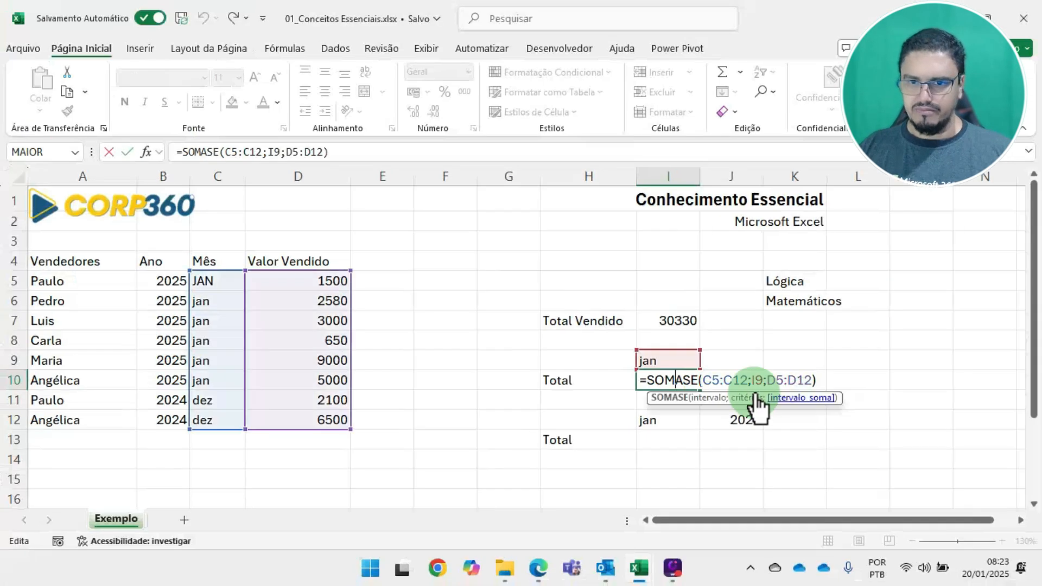
{"action": "key", "text": "ctrl+Return"}
Start a SOMASES formula in I13 with the Valor Vendido cells D5:D12 as its sum range
{"action": "left_click", "coordinate": [666, 439]}
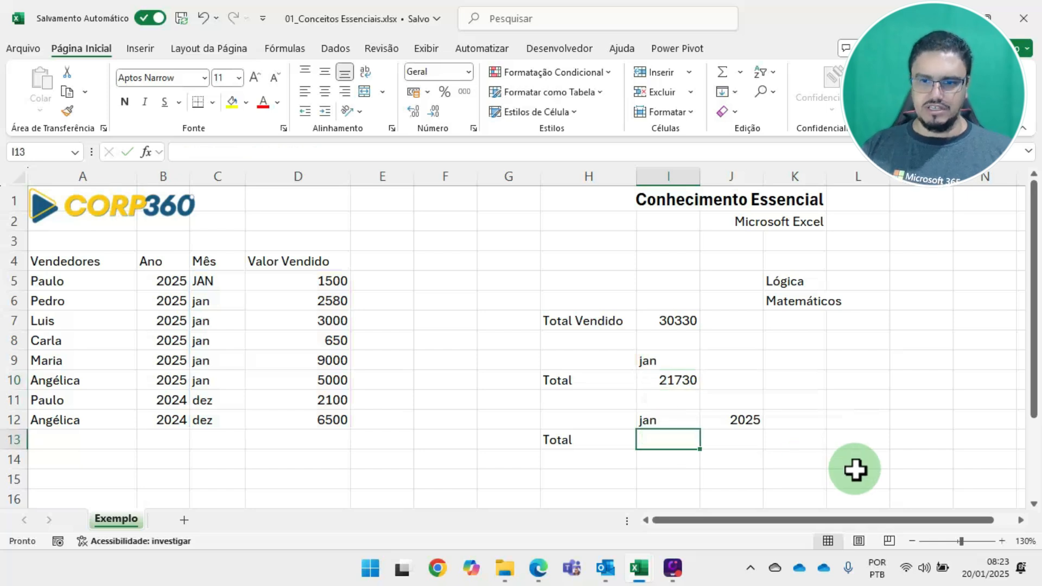
{"action": "type", "text": "=somases"}
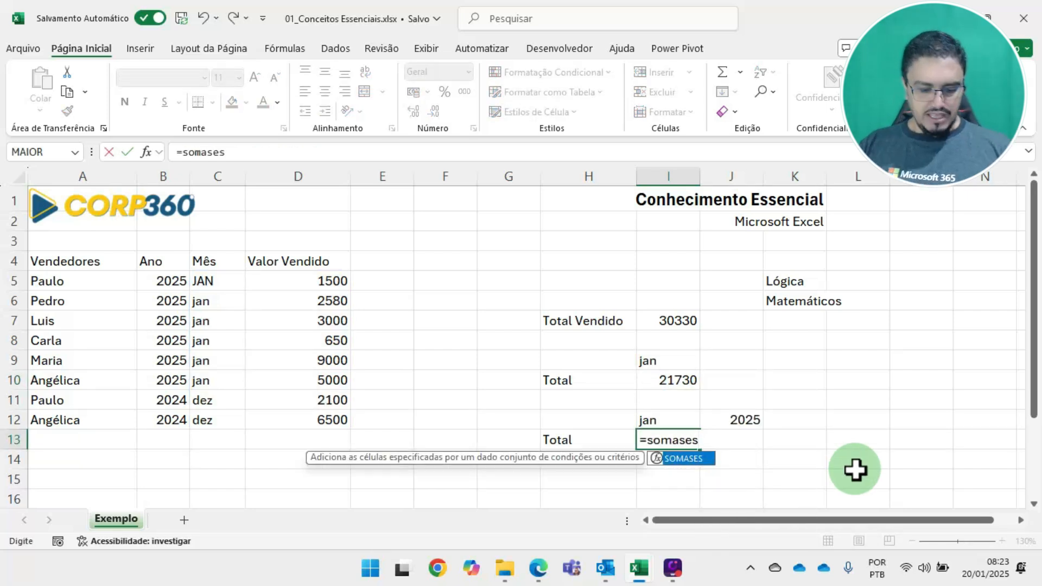
{"action": "type", "text": "("}
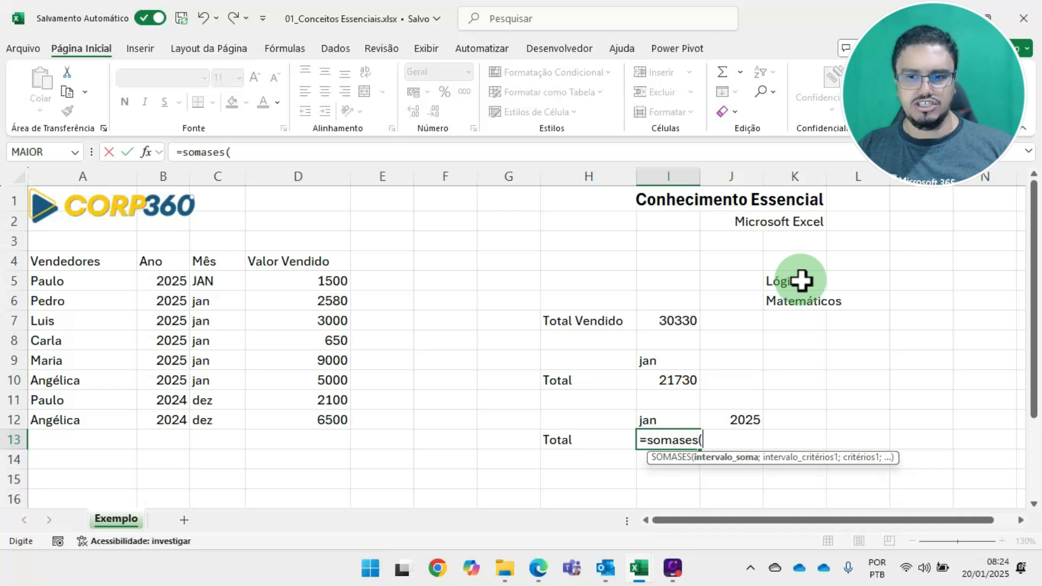
{"action": "left_click_drag", "start_coordinate": [309, 282], "coordinate": [307, 421]}
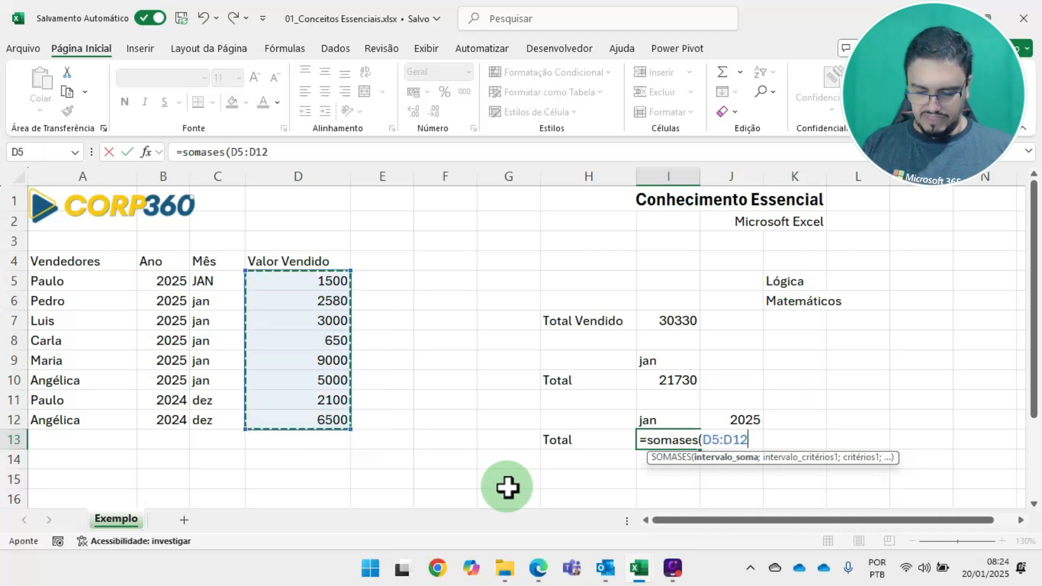
{"action": "type", "text": ";"}
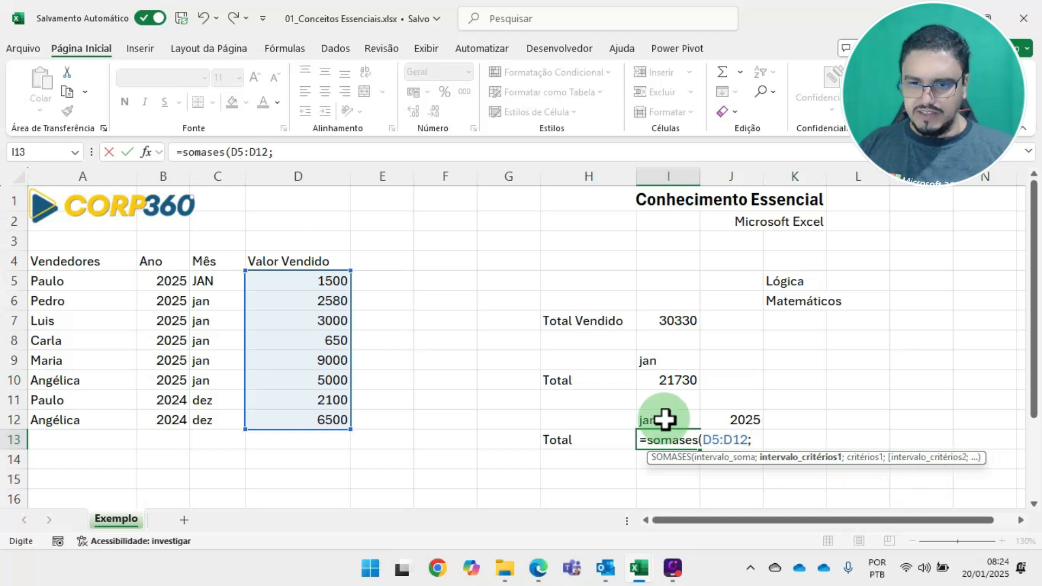
Add the first condition to the SOMASES formula: criteria range C5:C12 with I12 as its criterion
{"action": "left_click_drag", "start_coordinate": [210, 281], "coordinate": [207, 422]}
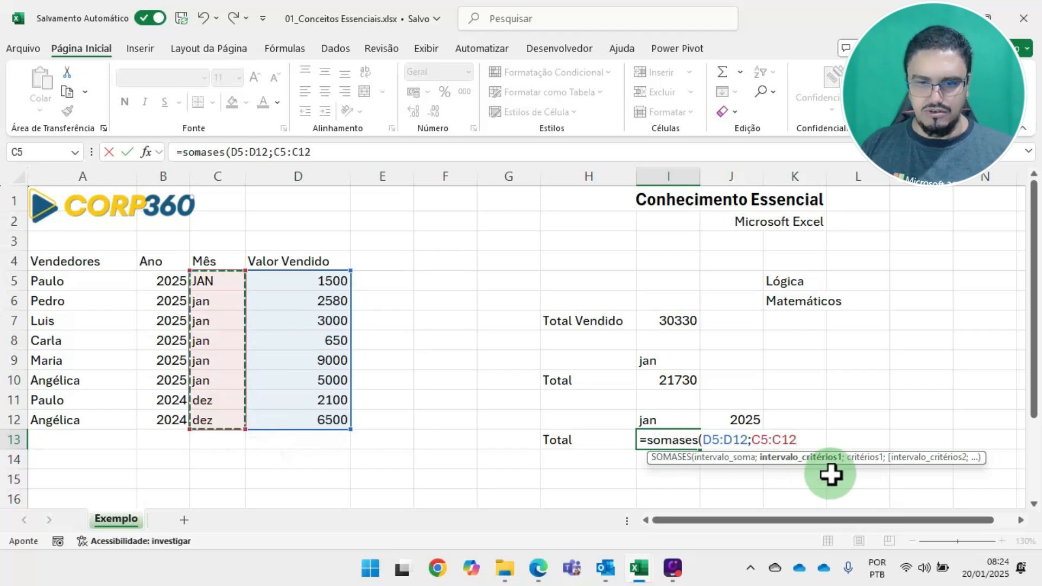
{"action": "type", "text": ";"}
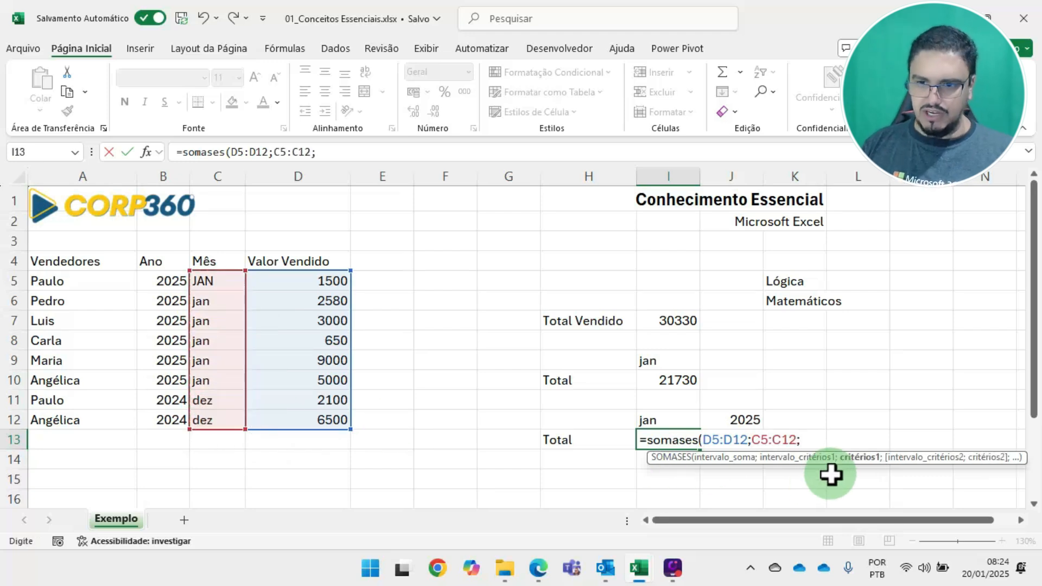
{"action": "left_click", "coordinate": [660, 415]}
{"action": "type", "text": ";"}
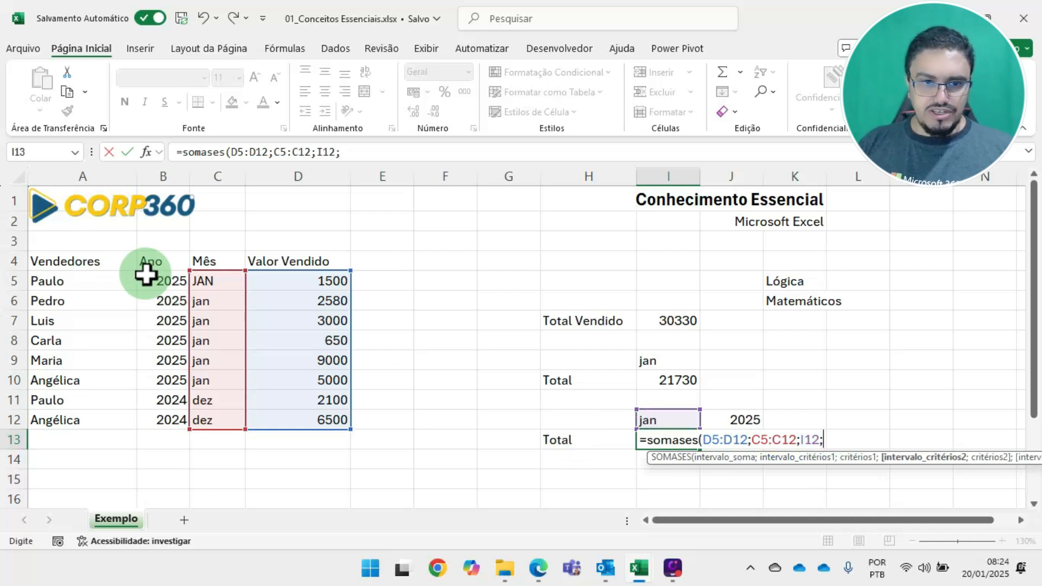
Complete the SOMASES formula in I13 with the Ano cells B5:B12 as second criteria range and J12 as its criterion
{"action": "left_click_drag", "start_coordinate": [157, 281], "coordinate": [157, 421]}
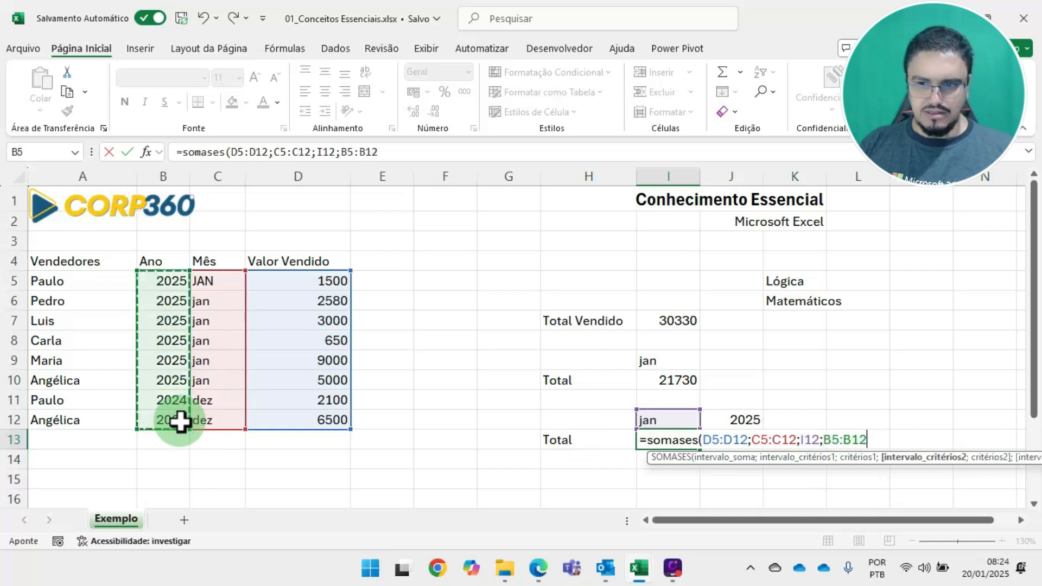
{"action": "type", "text": ";"}
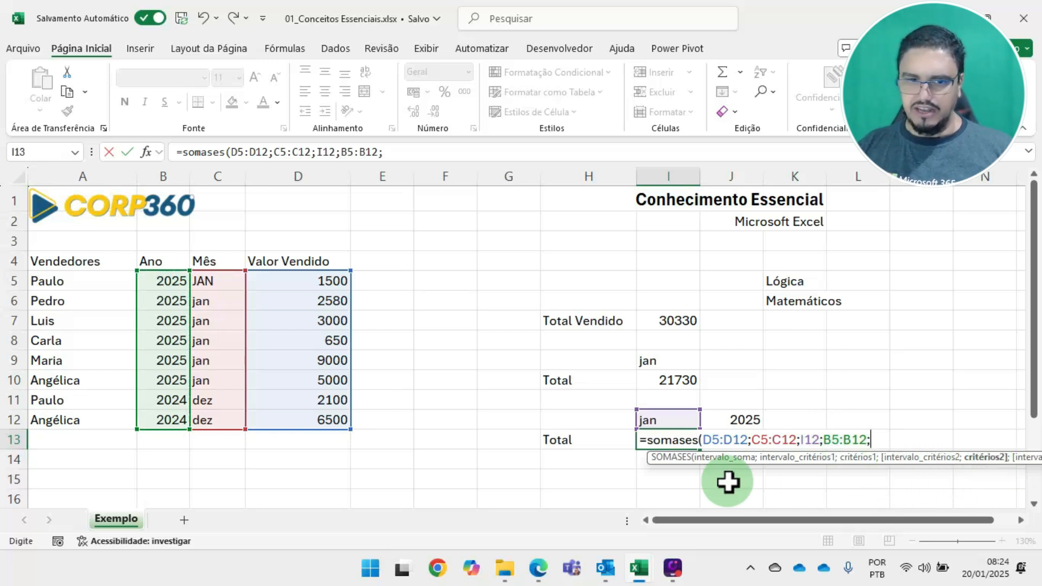
{"action": "left_click", "coordinate": [748, 423]}
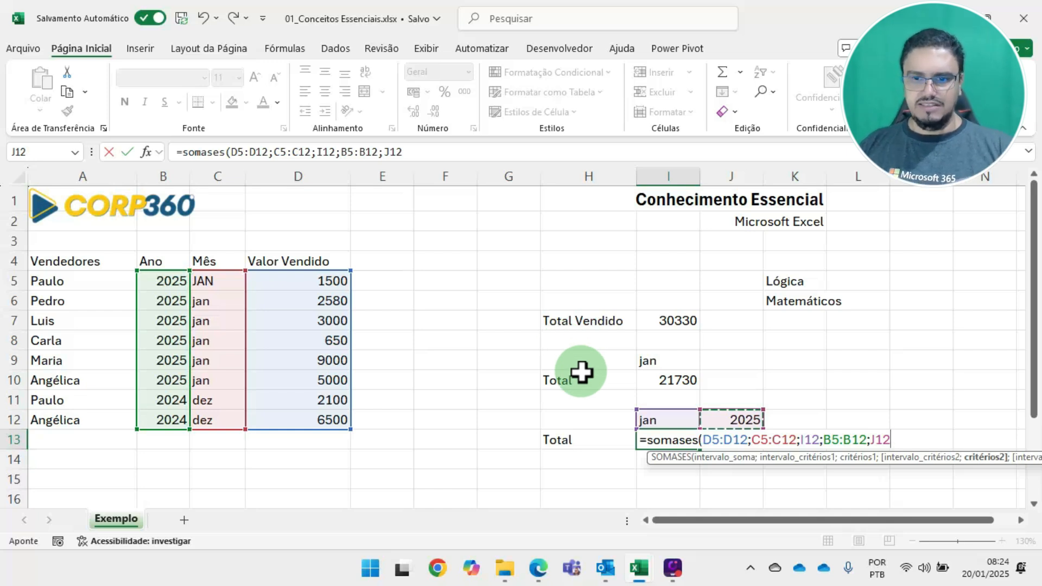
{"action": "key", "text": "Return"}
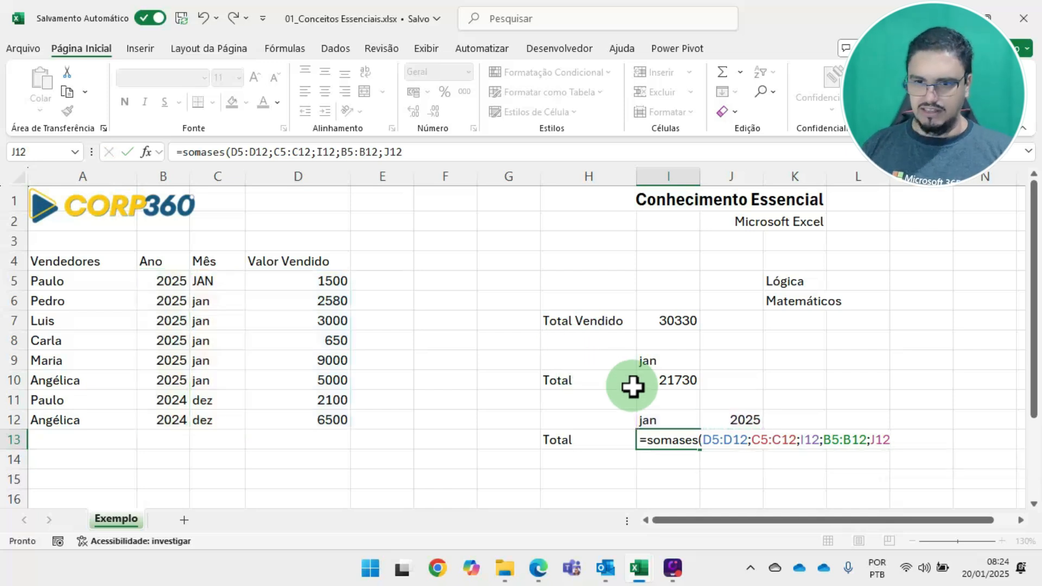
{"action": "left_click", "coordinate": [689, 440]}
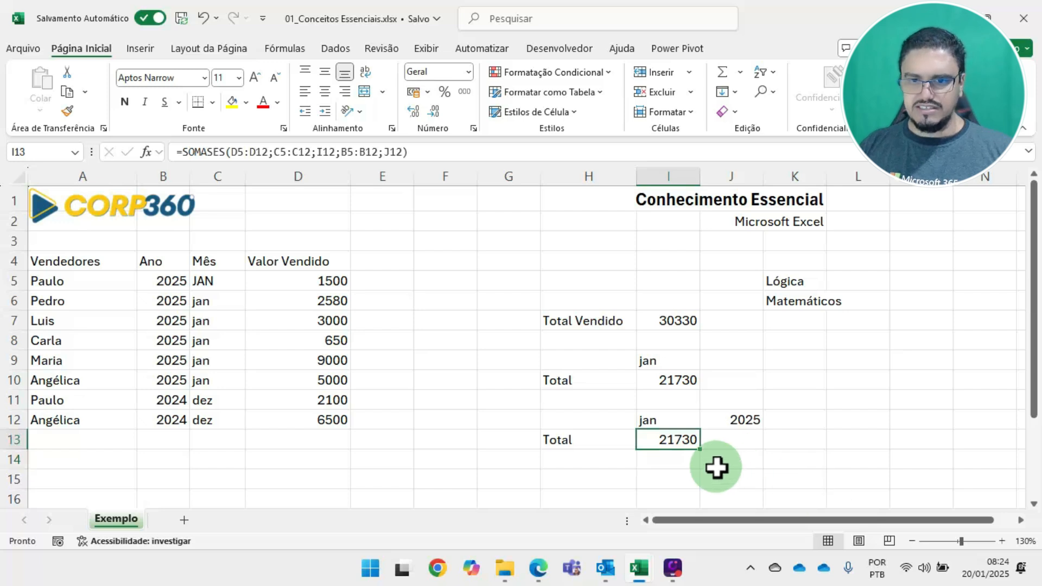
Change the month in C11 and C12, the two 2024 rows, to jan
{"action": "left_click", "coordinate": [673, 380]}
{"action": "left_click", "coordinate": [673, 436]}
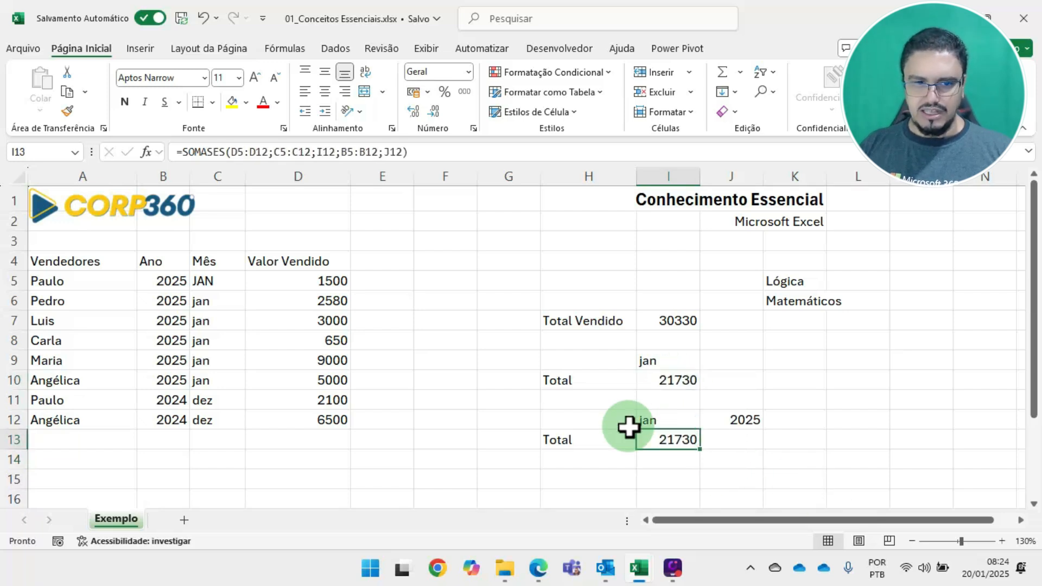
{"action": "left_click", "coordinate": [210, 400]}
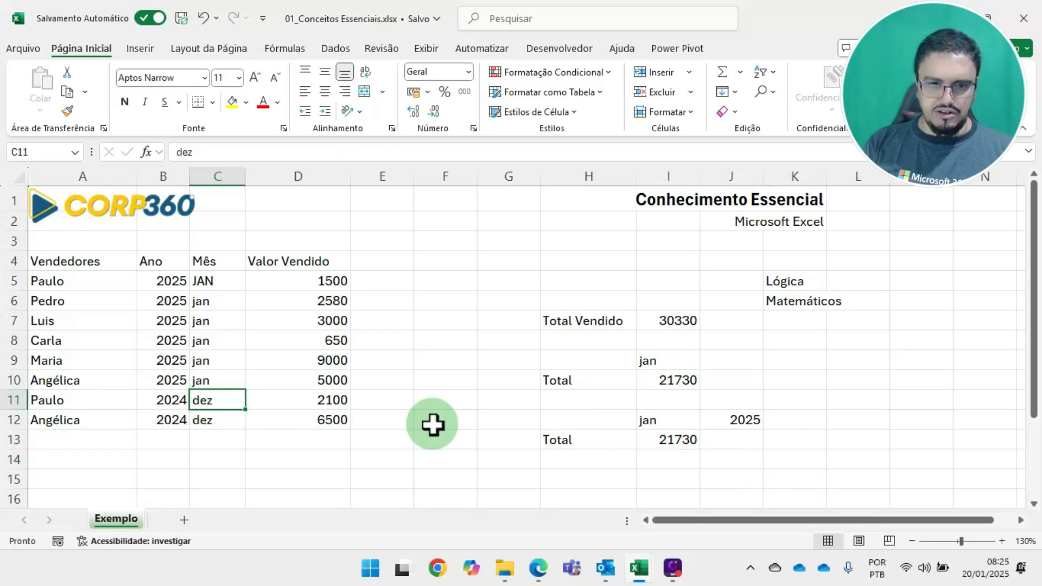
{"action": "type", "text": "jan"}
{"action": "key", "text": "Return"}
{"action": "type", "text": "j"}
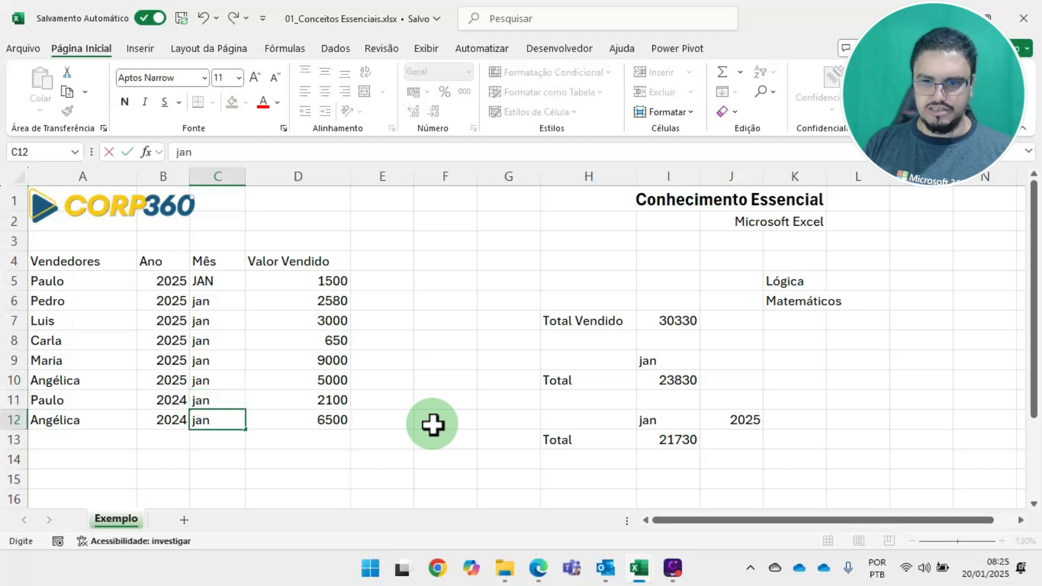
{"action": "type", "text": "an"}
{"action": "key", "text": "Return"}
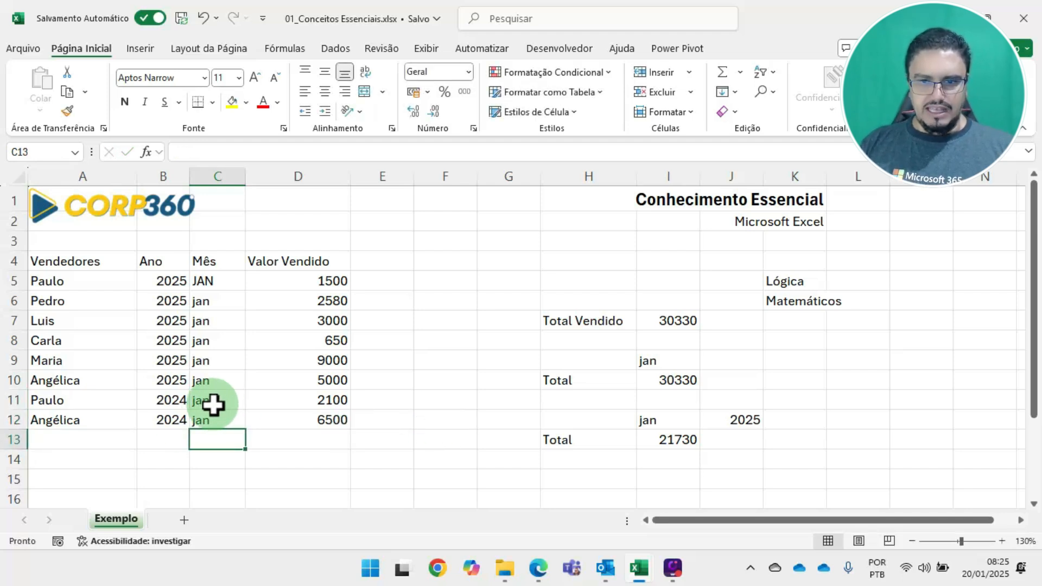
Compare the SOMASE and SOMA totals with the D5:D12 sales, and set the month in C8 to fev
{"action": "left_click", "coordinate": [688, 384]}
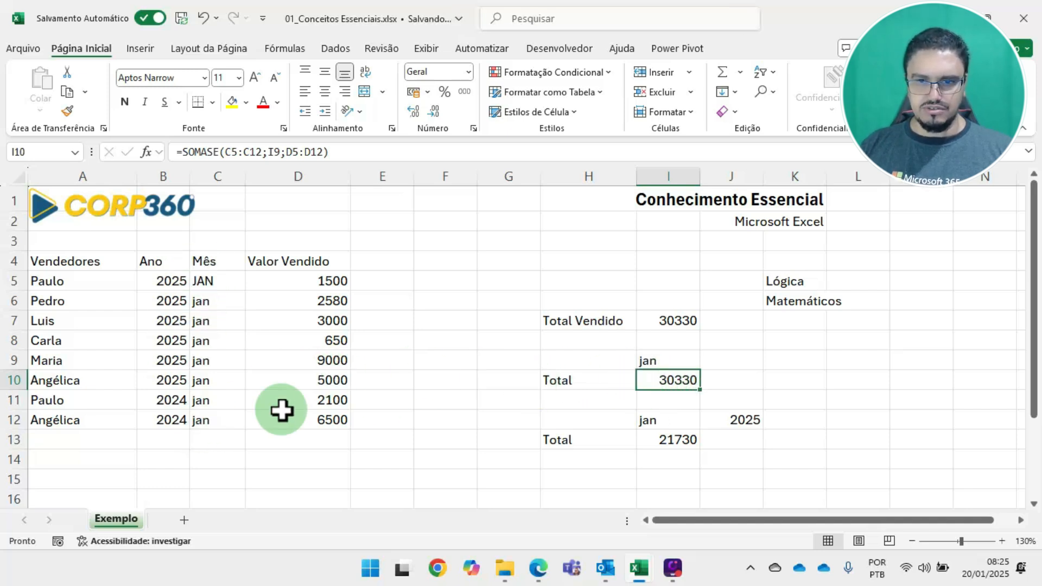
{"action": "left_click", "coordinate": [664, 318]}
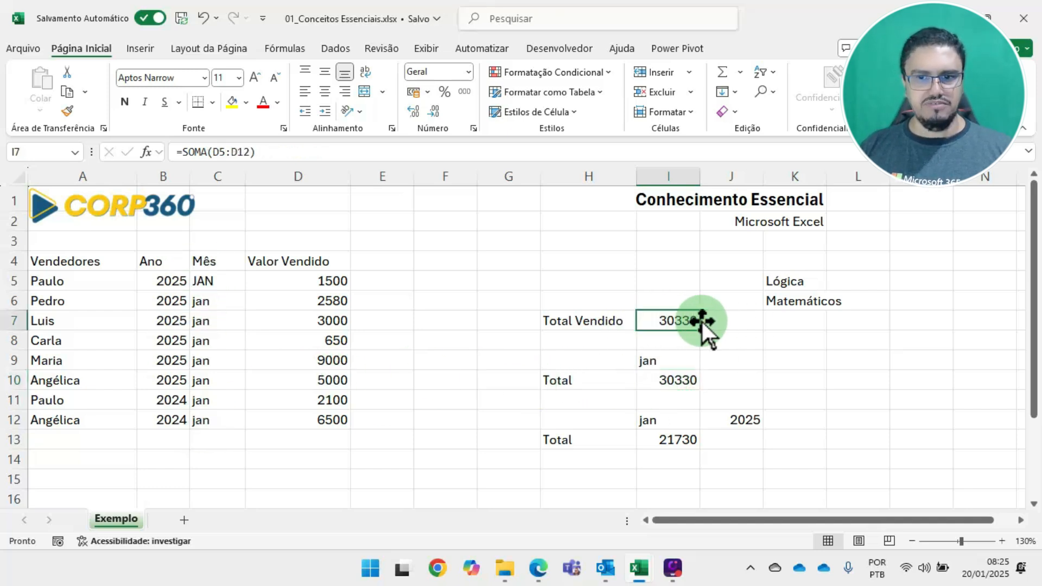
{"action": "left_click_drag", "start_coordinate": [288, 281], "coordinate": [301, 420]}
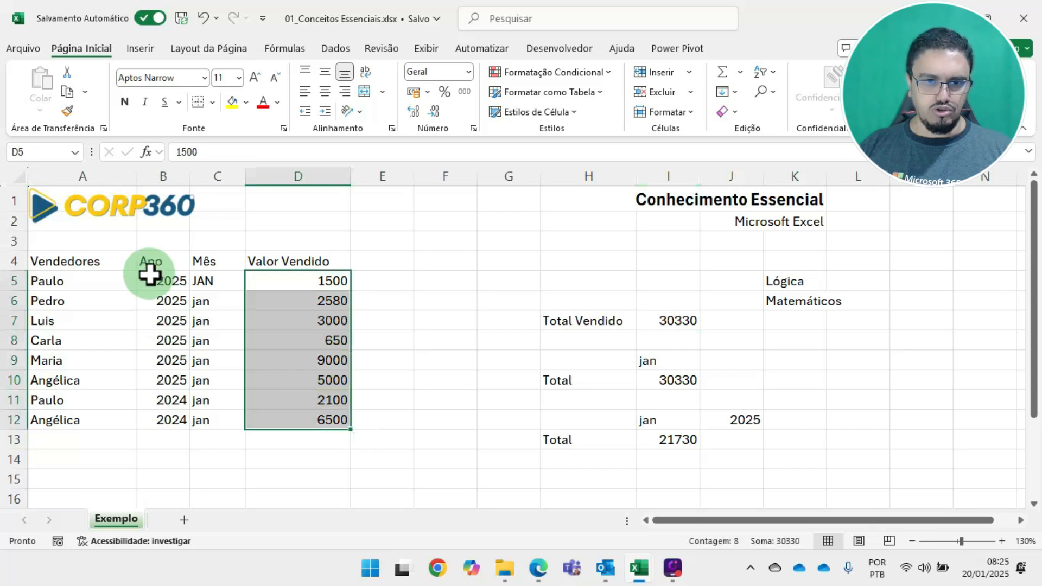
{"action": "left_click", "coordinate": [225, 342]}
{"action": "type", "text": "fev"}
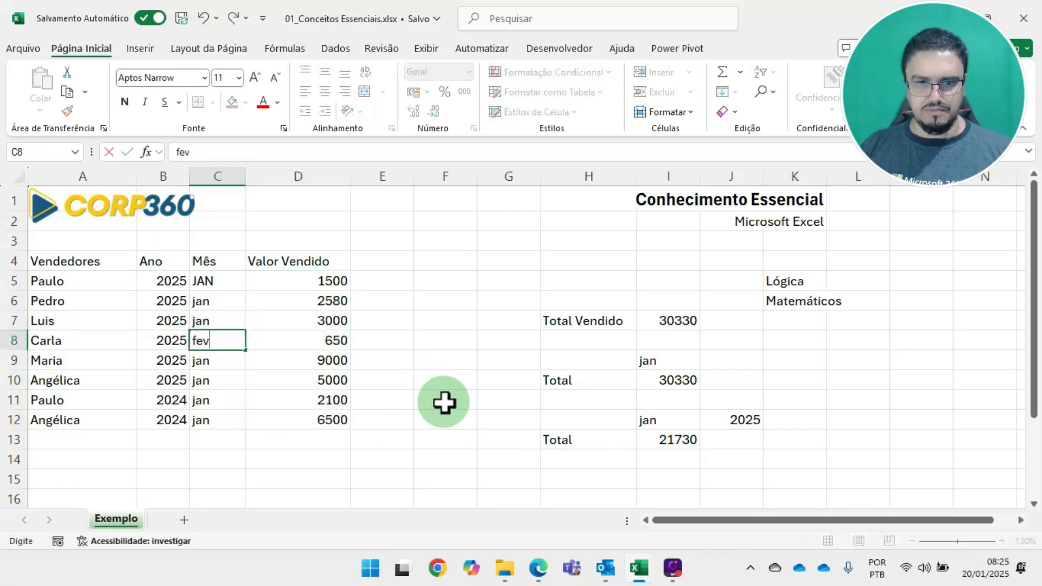
{"action": "key", "text": "Return"}
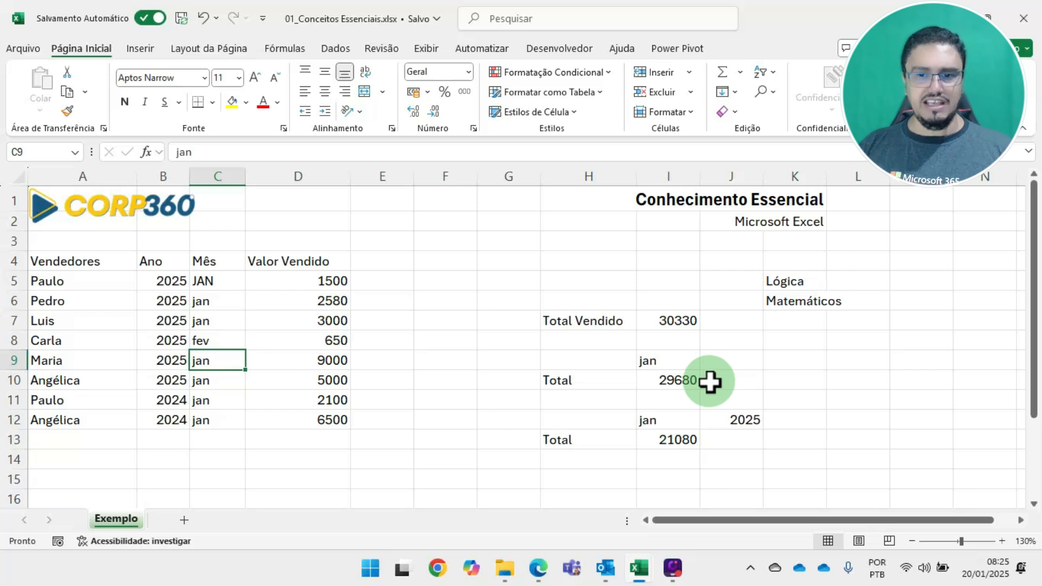
Check the SOMASES total in I13 against the sum of the January 2025 sales in D5:D7 and D9:D10
{"action": "left_click", "coordinate": [675, 318]}
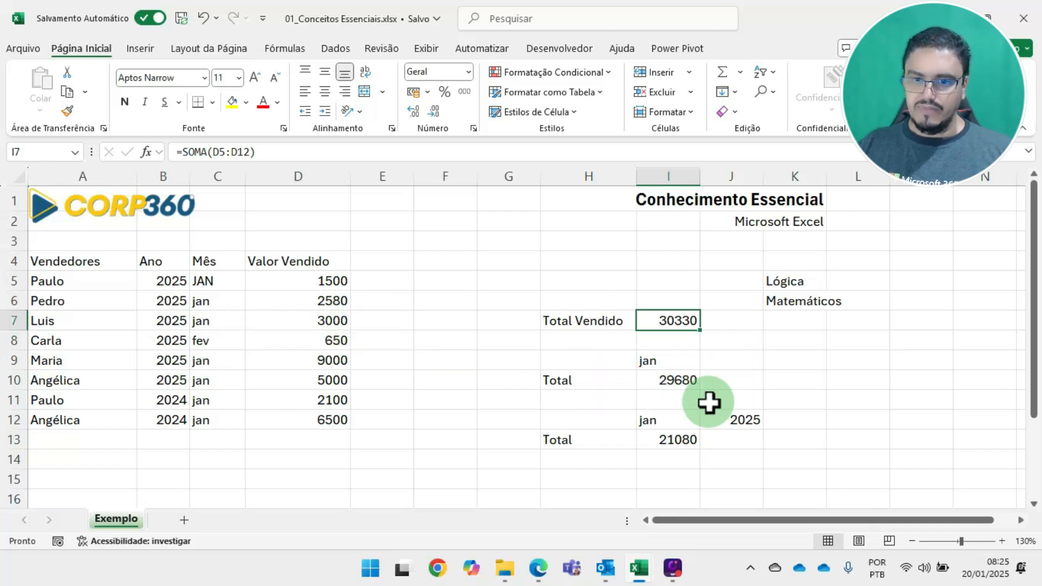
{"action": "left_click", "coordinate": [658, 439]}
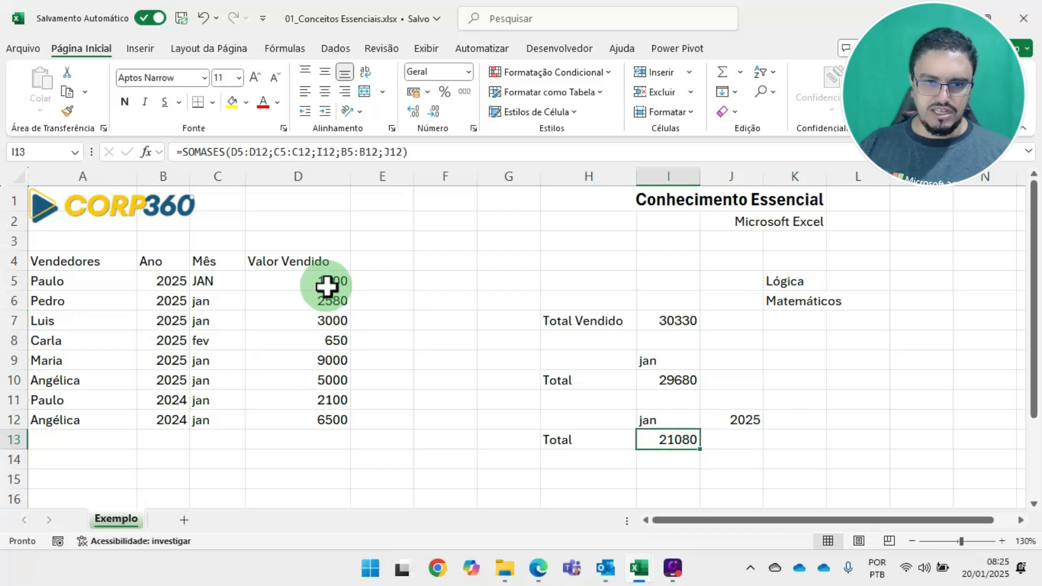
{"action": "left_click_drag", "start_coordinate": [328, 285], "coordinate": [330, 321]}
{"action": "left_click_drag", "start_coordinate": [331, 358], "coordinate": [328, 385]}
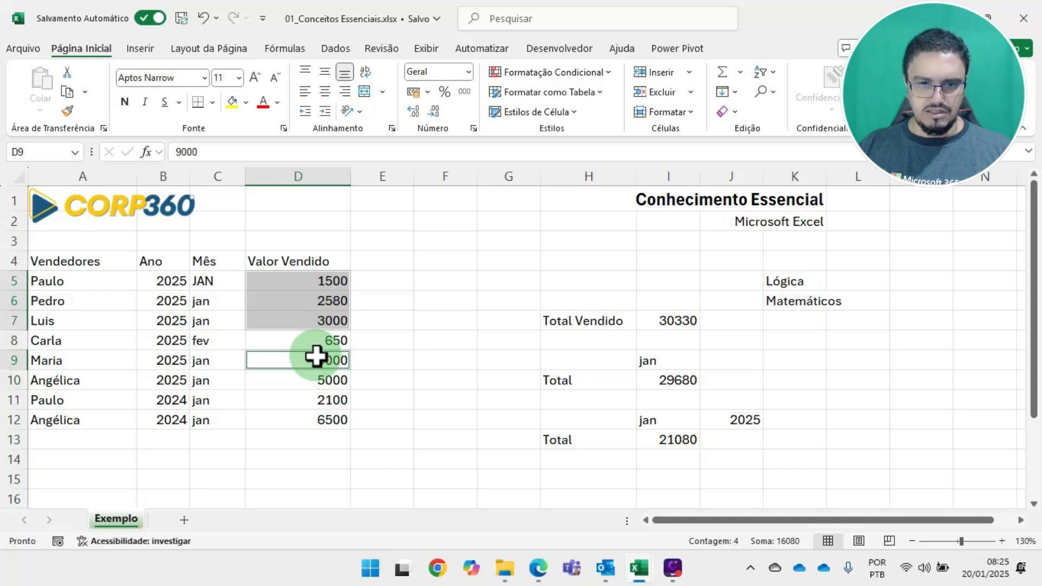
{"action": "left_click", "coordinate": [439, 374]}
{"action": "left_click_drag", "start_coordinate": [332, 285], "coordinate": [325, 325]}
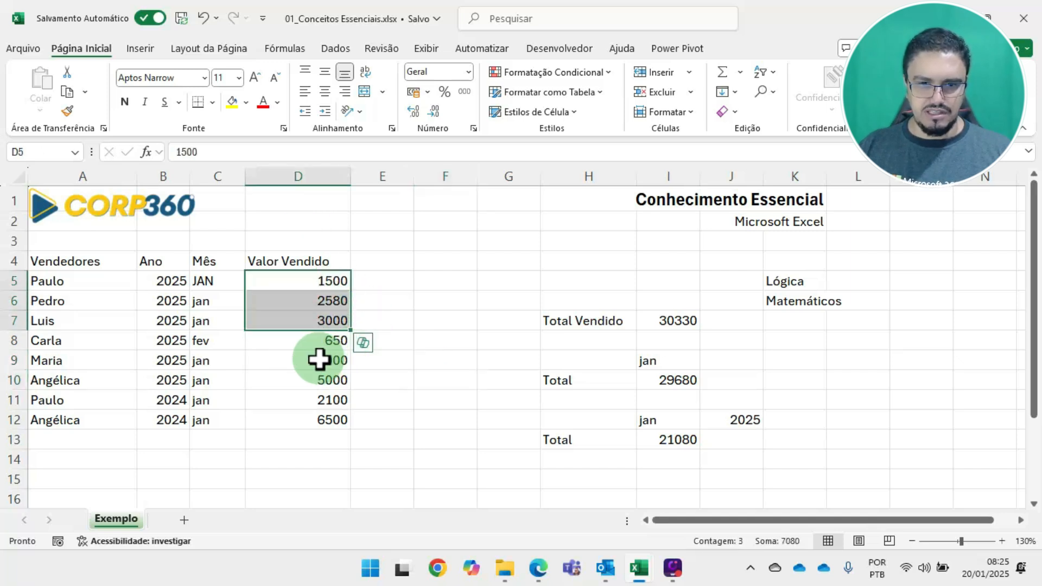
{"action": "left_click", "coordinate": [300, 359], "text": "ctrl"}
{"action": "left_click_drag", "start_coordinate": [300, 379], "coordinate": [295, 396]}
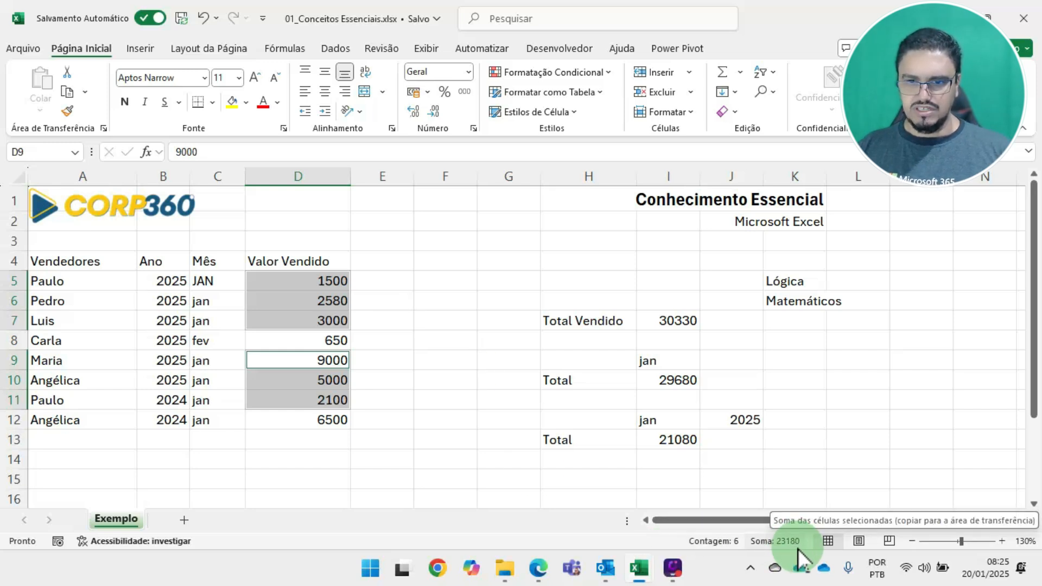
{"action": "left_click", "coordinate": [341, 398], "text": "ctrl"}
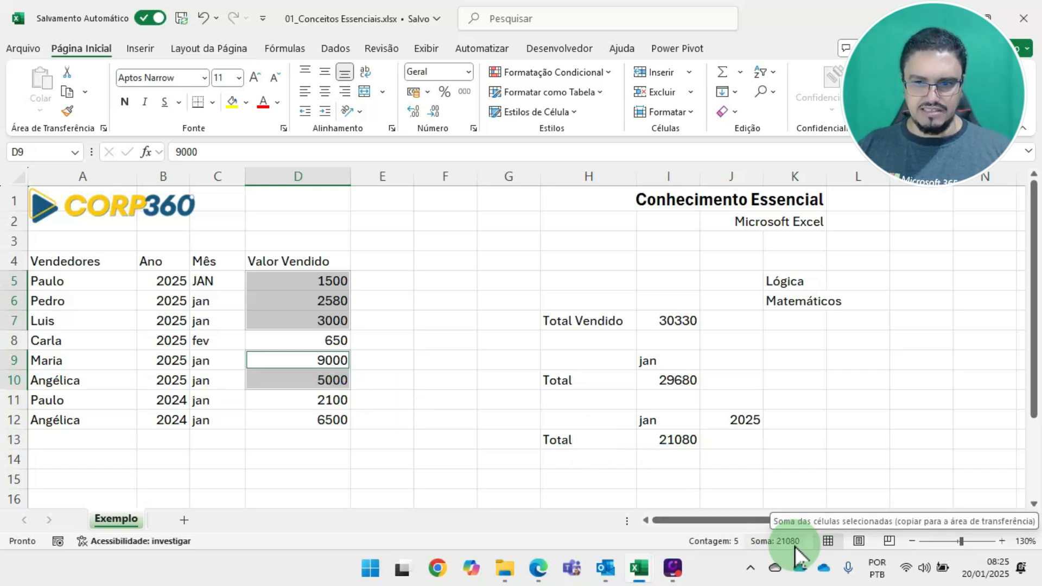
Set the year criterion in J12 to 2024 and check the matching sales in D11:D12
{"action": "left_click", "coordinate": [735, 419]}
{"action": "type", "text": "2"}
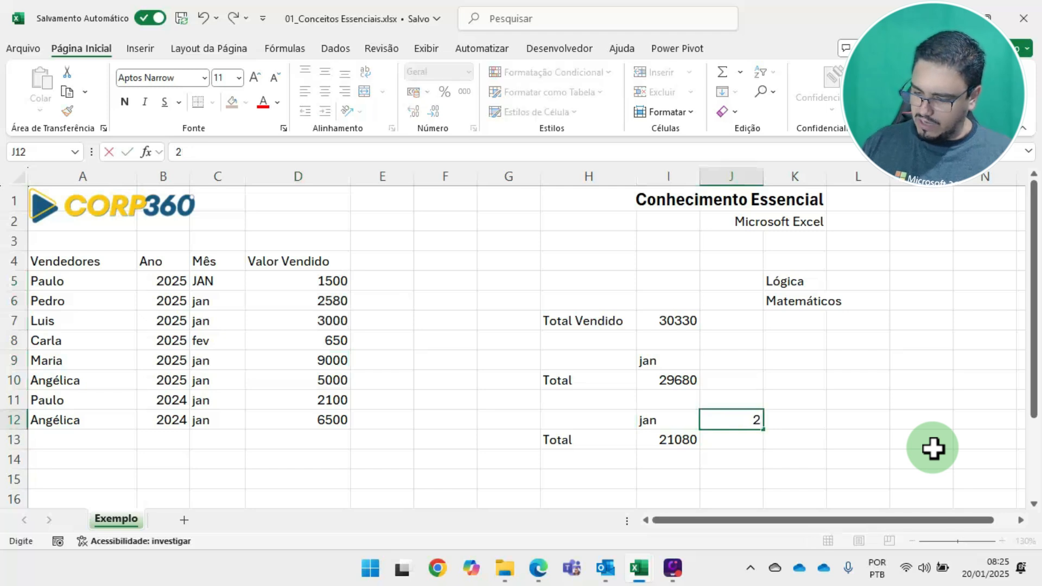
{"action": "key", "text": "Return"}
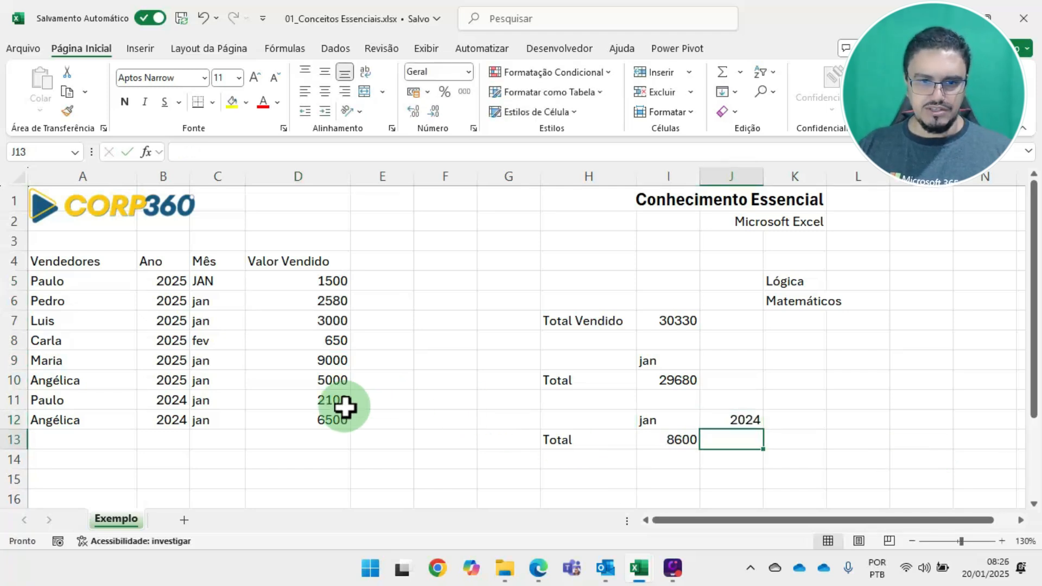
{"action": "left_click_drag", "start_coordinate": [343, 405], "coordinate": [333, 419]}
{"action": "left_click", "coordinate": [516, 378]}
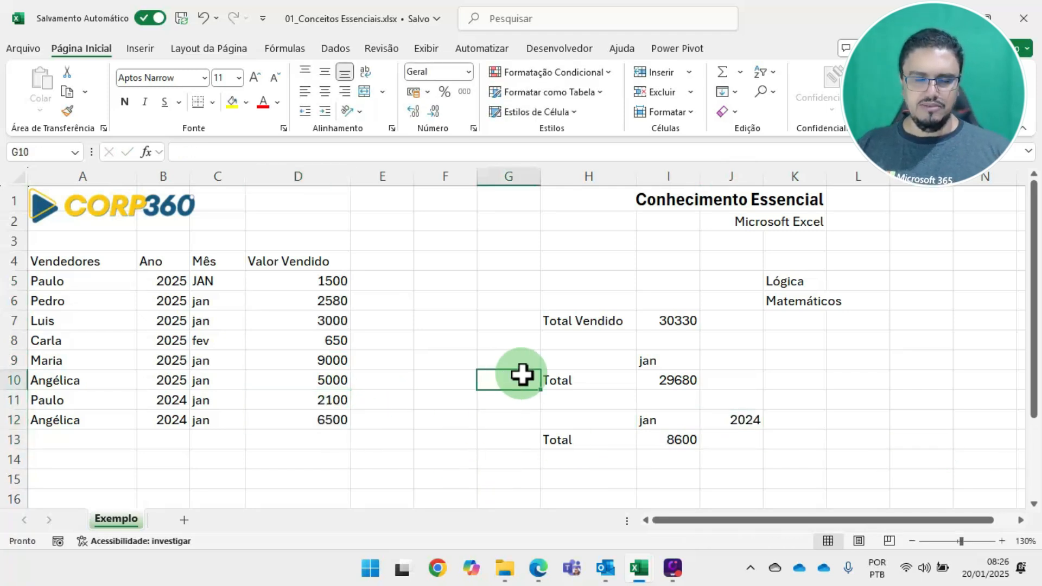
{"action": "left_click", "coordinate": [484, 300]}
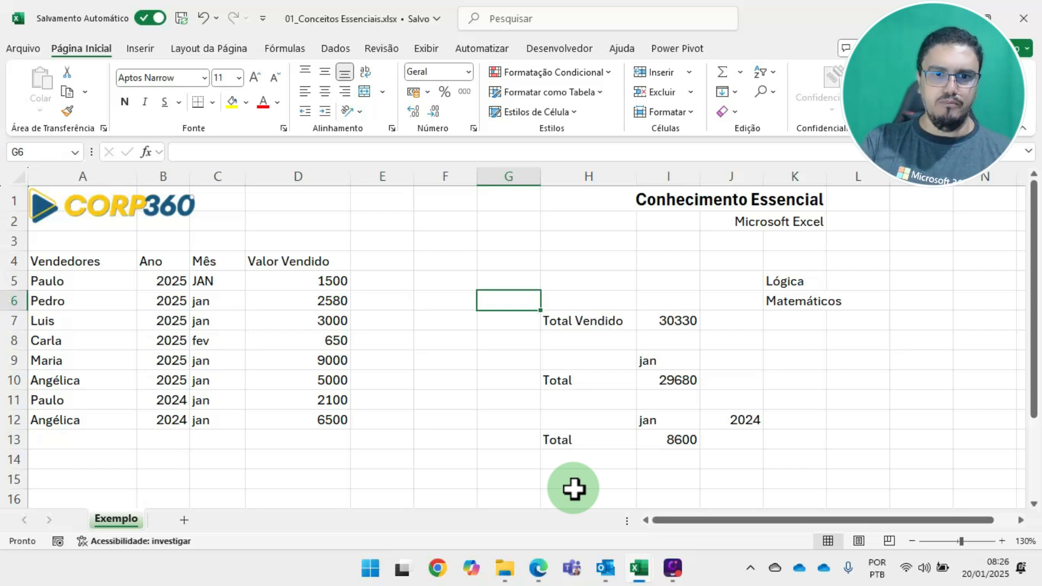
{"action": "left_click_drag", "start_coordinate": [41, 261], "coordinate": [306, 428]}
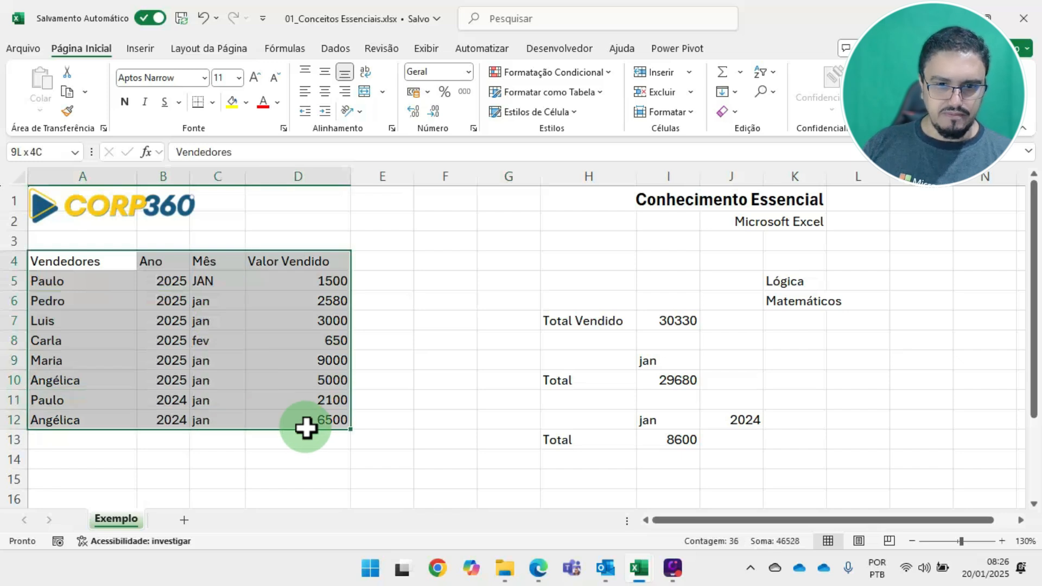
{"action": "left_click_drag", "start_coordinate": [593, 321], "coordinate": [720, 438]}
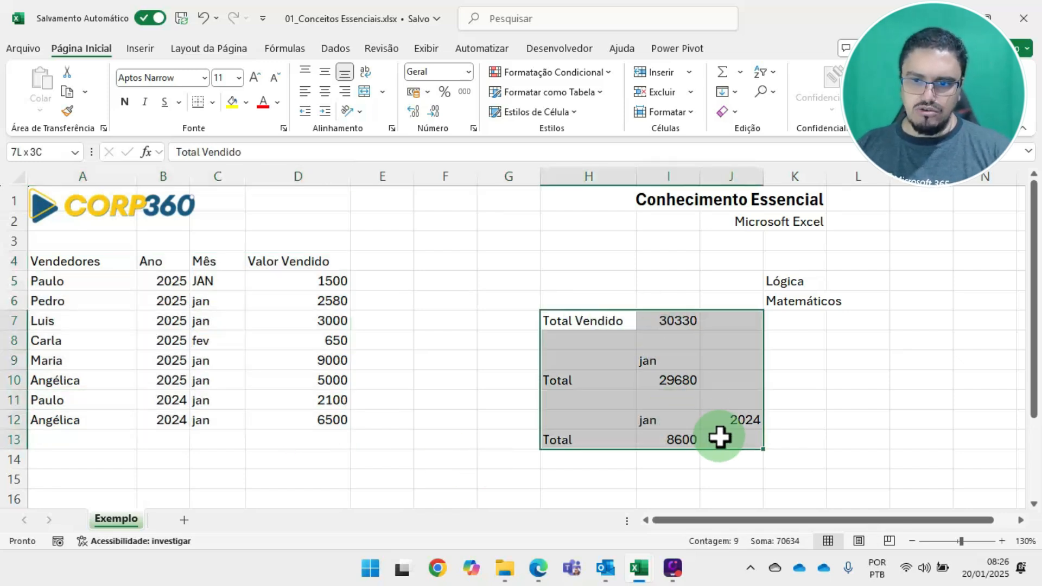
{"action": "left_click_drag", "start_coordinate": [805, 300], "coordinate": [917, 306]}
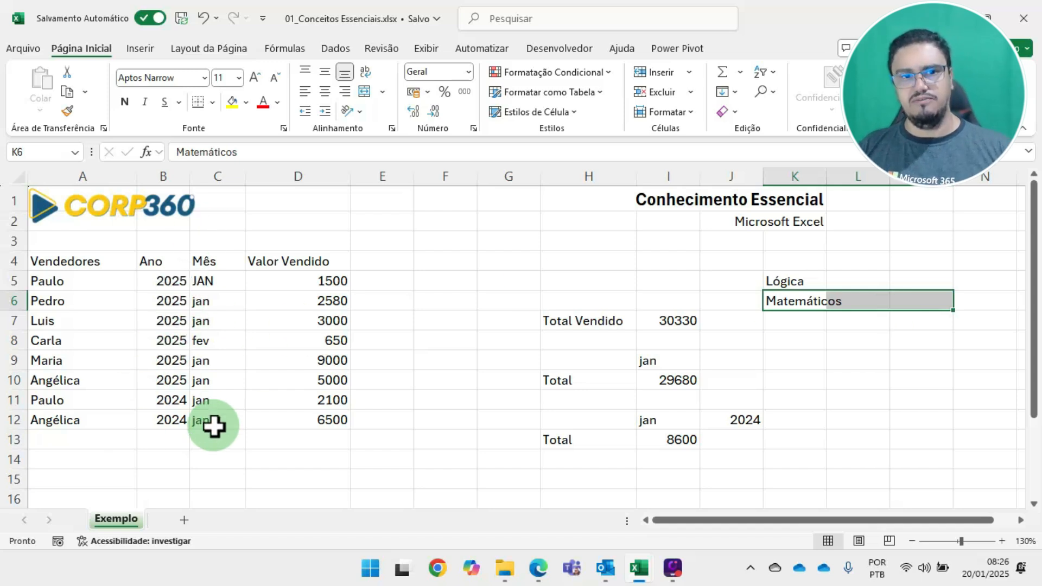
{"action": "left_click", "coordinate": [800, 283]}
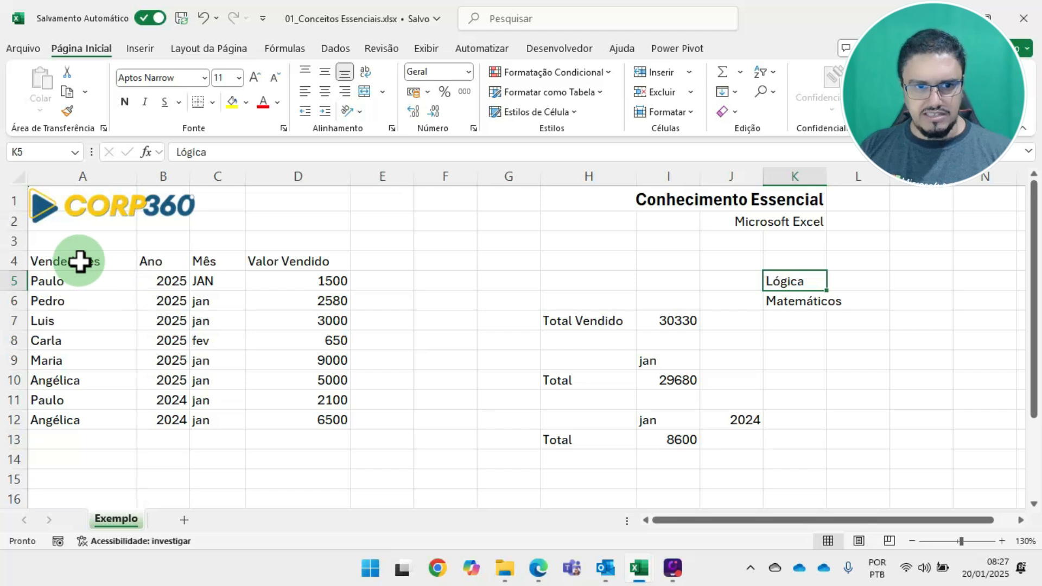
{"action": "left_click_drag", "start_coordinate": [80, 261], "coordinate": [312, 262]}
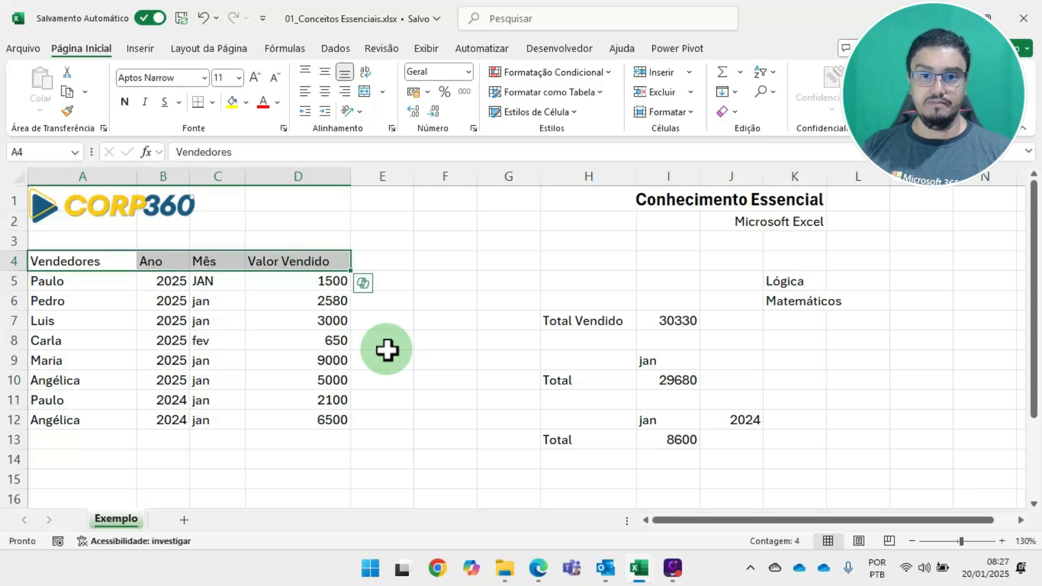